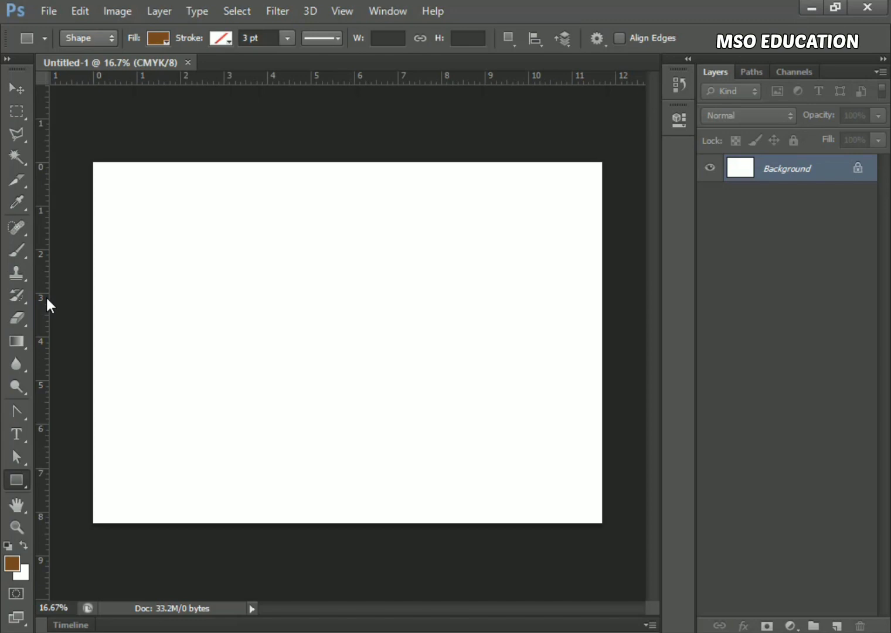
Step: Place a vertical and a horizontal guide through the page centre and align the ruler origin with the page's upper-left corner
left_click_drag(46, 296, 354, 299)
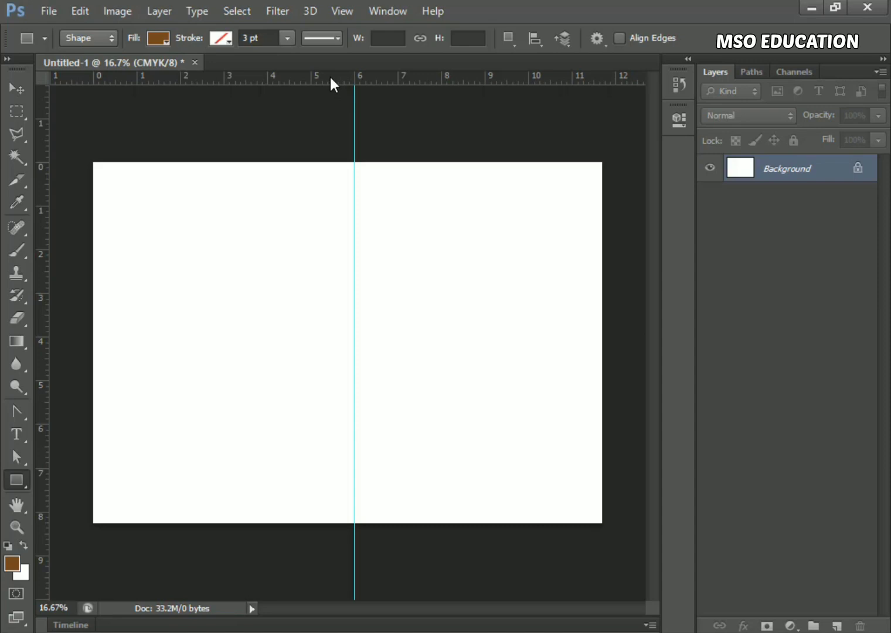
left_click_drag(330, 82, 318, 343)
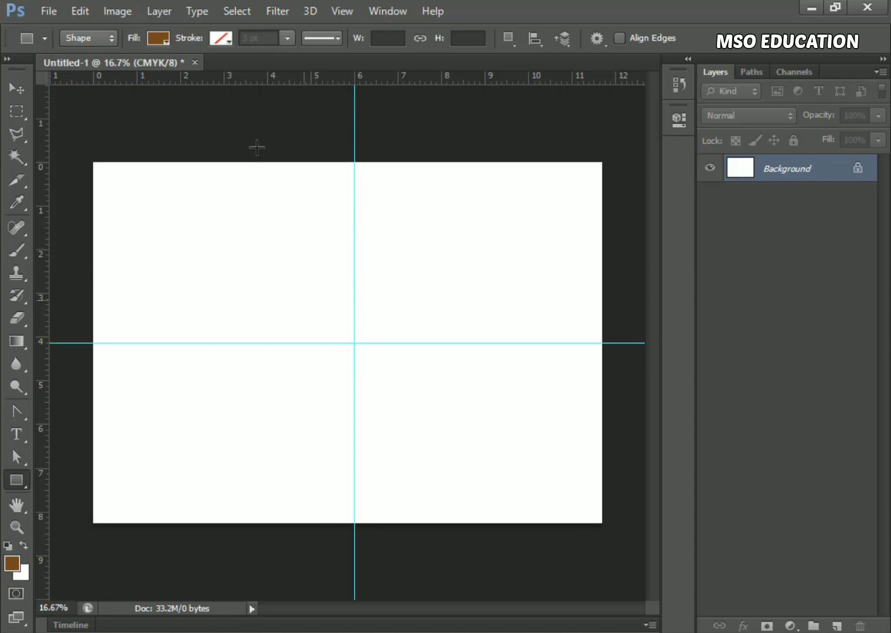
left_click_drag(42, 78, 93, 164)
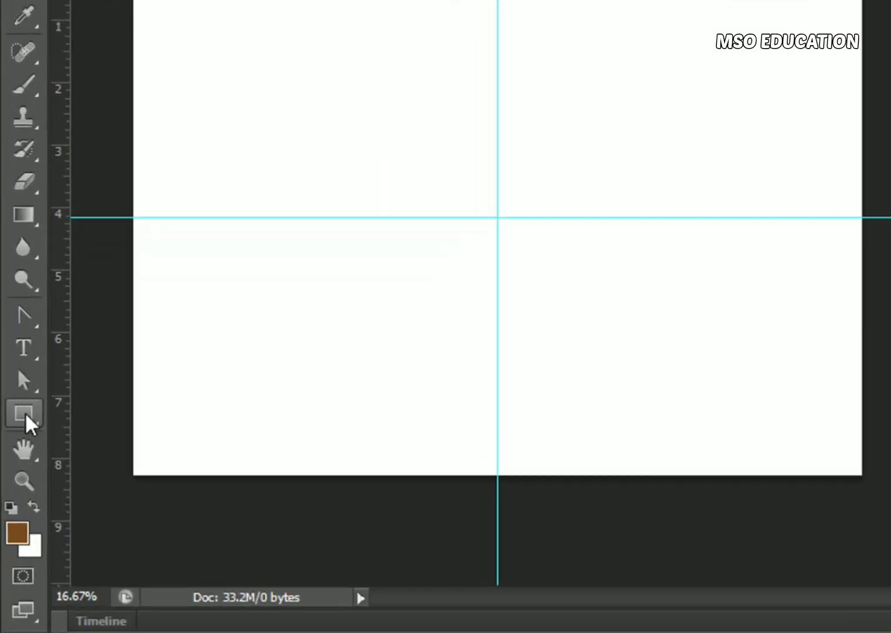
Step: Draw a small brown polygon with 3 sides, about 149 px across, on the vertical guide near the page's upper edge
left_click(27, 419)
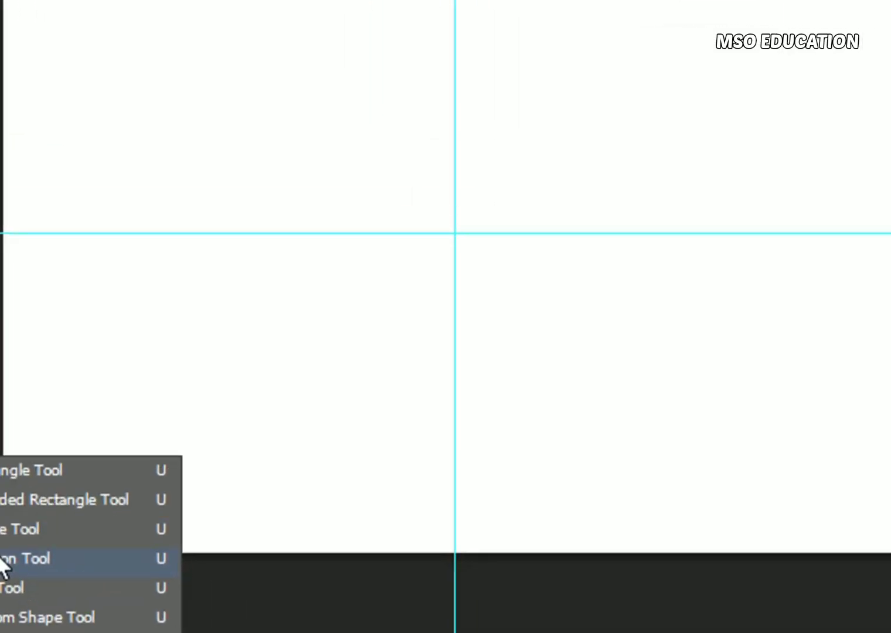
left_click(154, 453)
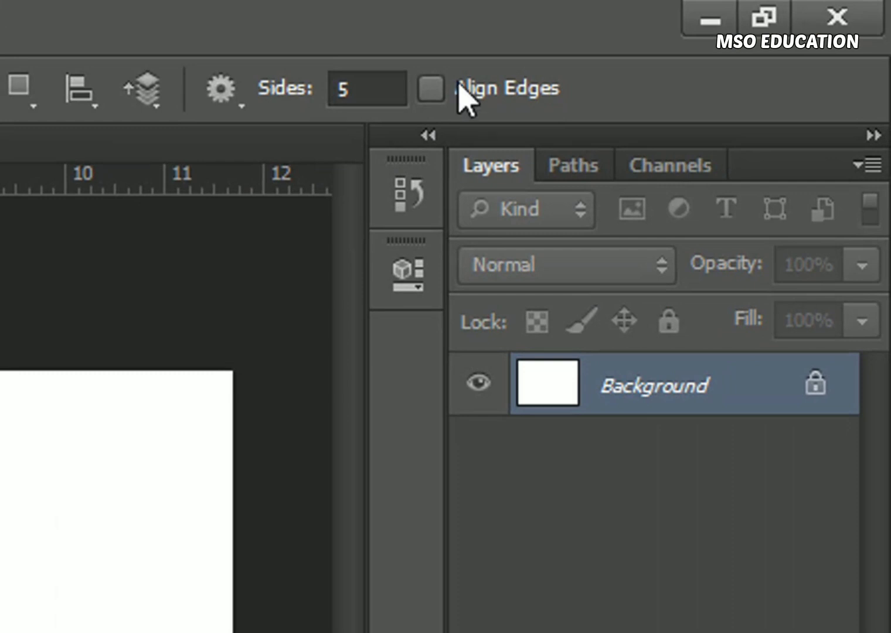
left_click(368, 88)
type("3")
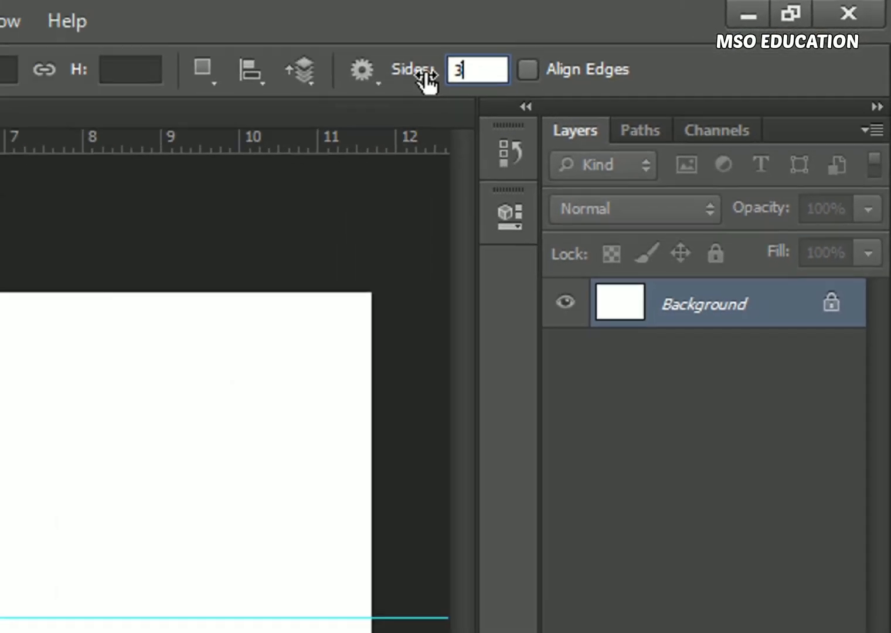
left_click_drag(354, 185, 350, 224)
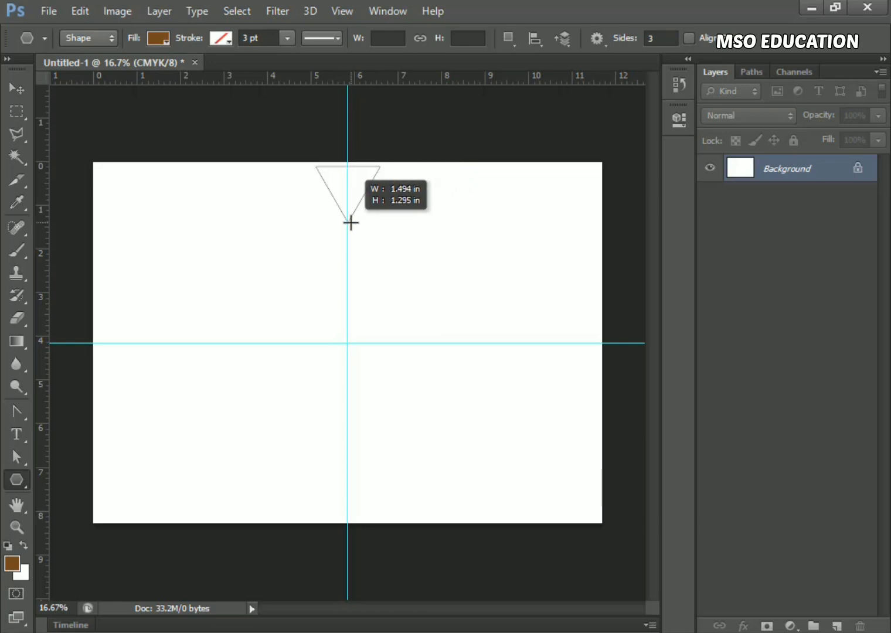
left_click_drag(351, 223, 339, 197)
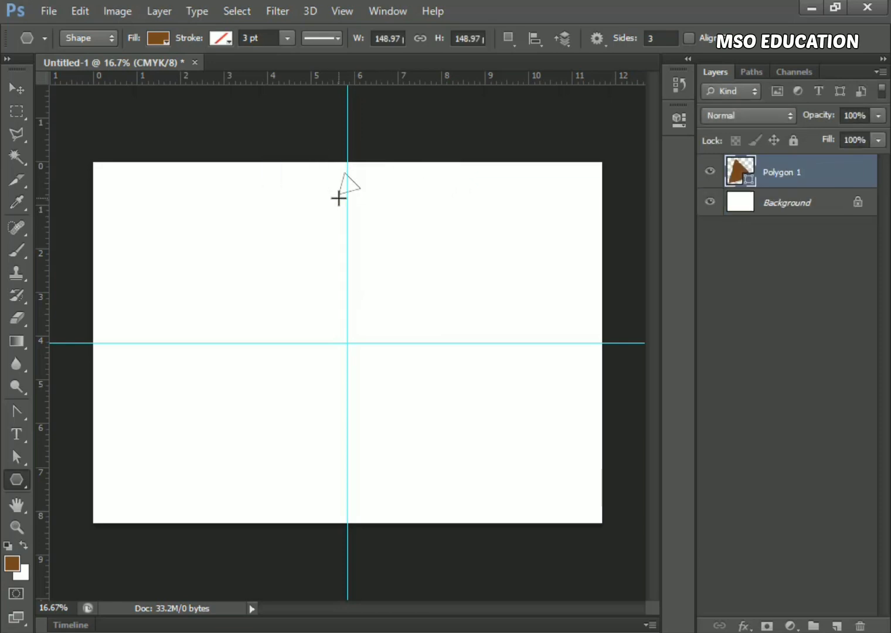
Step: Rotate the triangle until one side is vertical and fit that side against the vertical guide with its upper corner at the page edge
left_click(18, 89)
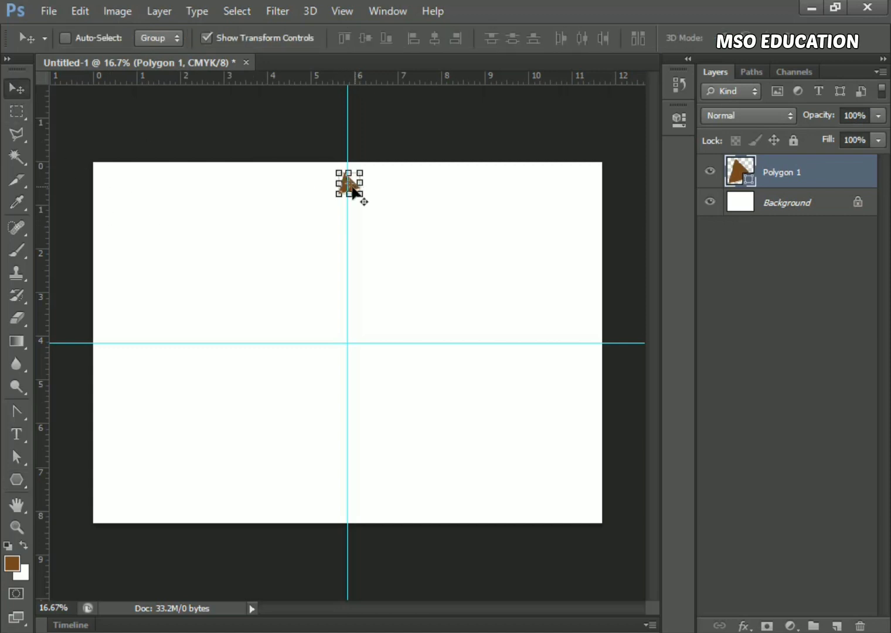
key("ctrl+plus")
key("ctrl+plus")
key("ctrl+plus")
key("ctrl+plus")
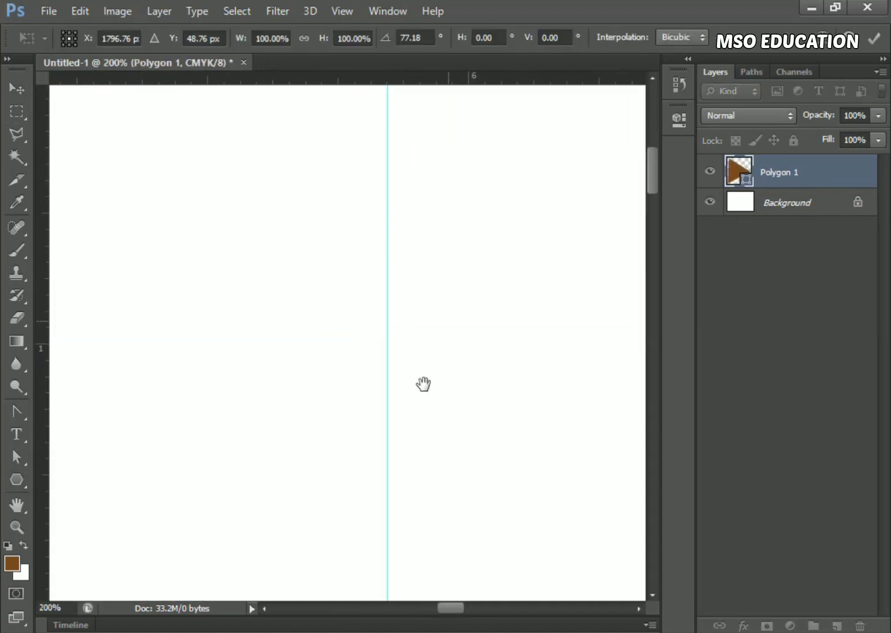
left_click_drag(536, 123, 509, 308)
left_click_drag(510, 144, 478, 182)
mouse_move(376, 323)
left_mouse_down()
mouse_move(376, 334)
mouse_move(370, 322)
left_mouse_up()
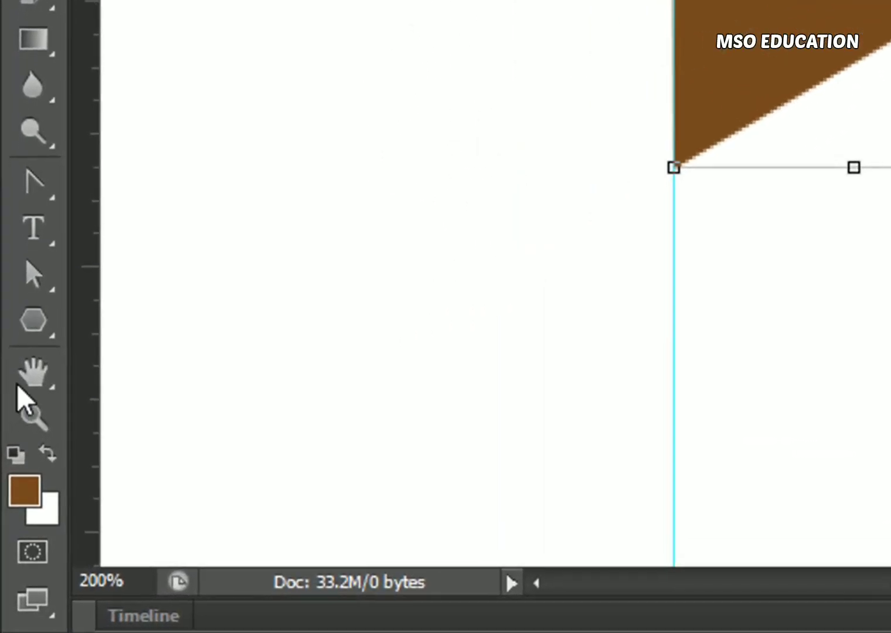
Step: Move the triangle's right corner point straight up to the page's upper edge with the Direct Selection Tool to form a right triangle
left_click(34, 280)
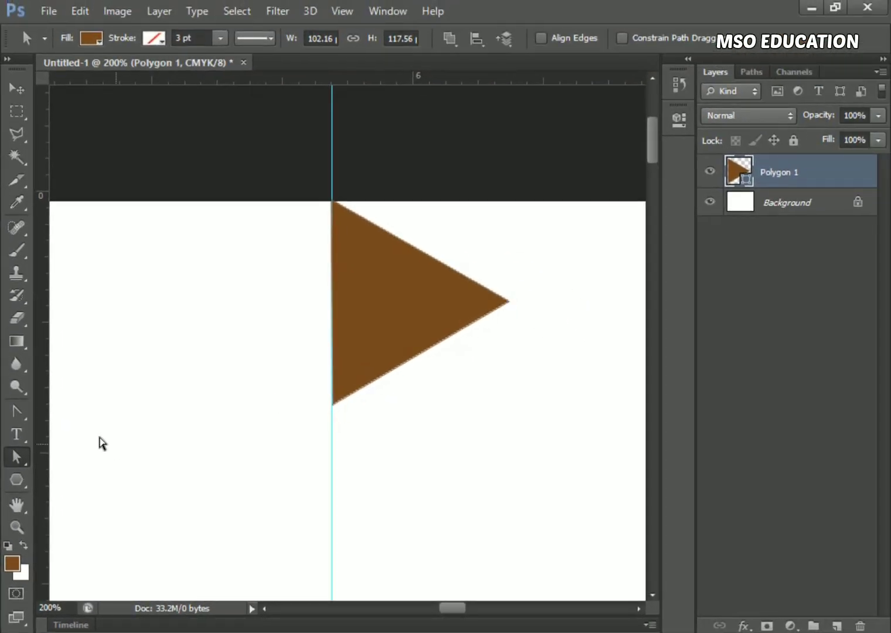
right_click(25, 461)
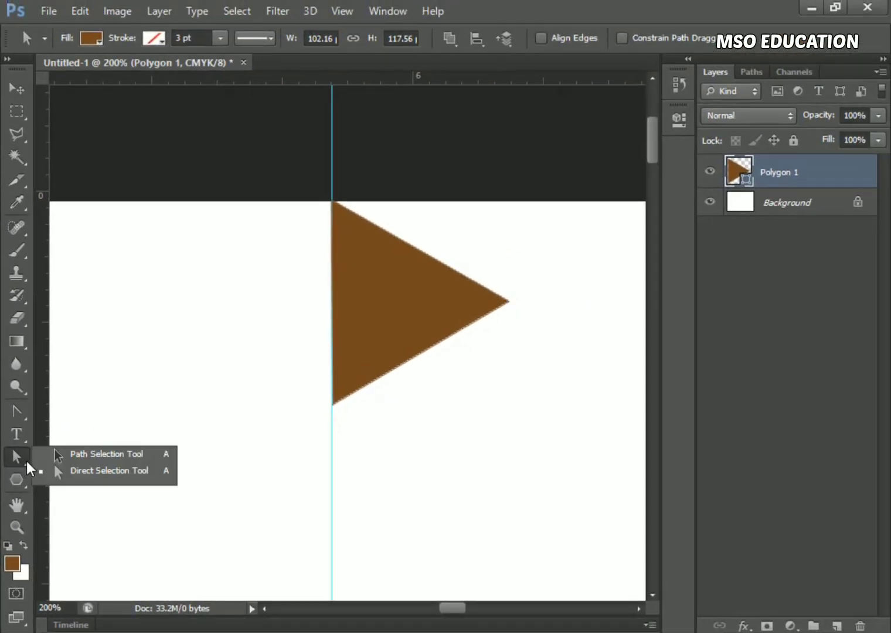
left_click(85, 473)
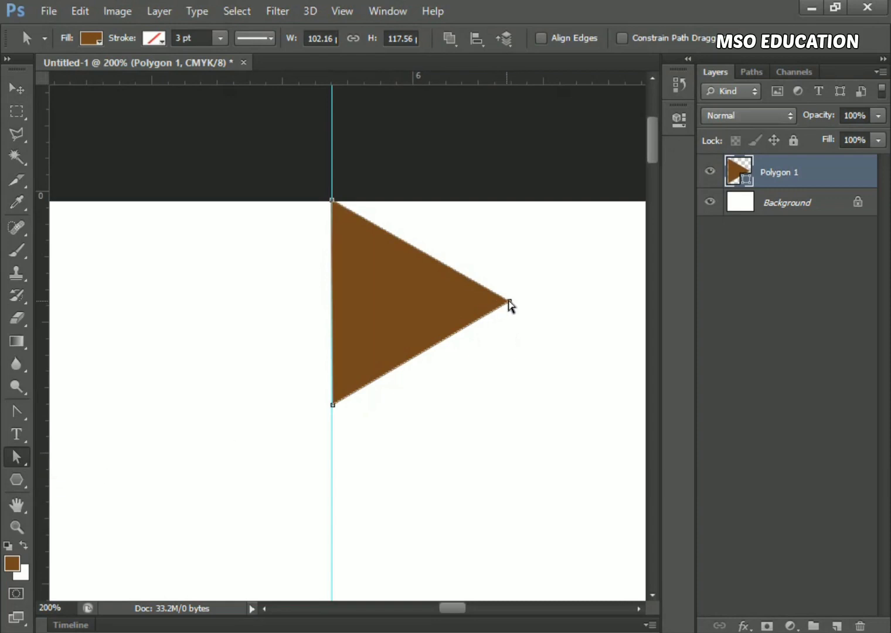
left_click_drag(509, 302, 481, 205)
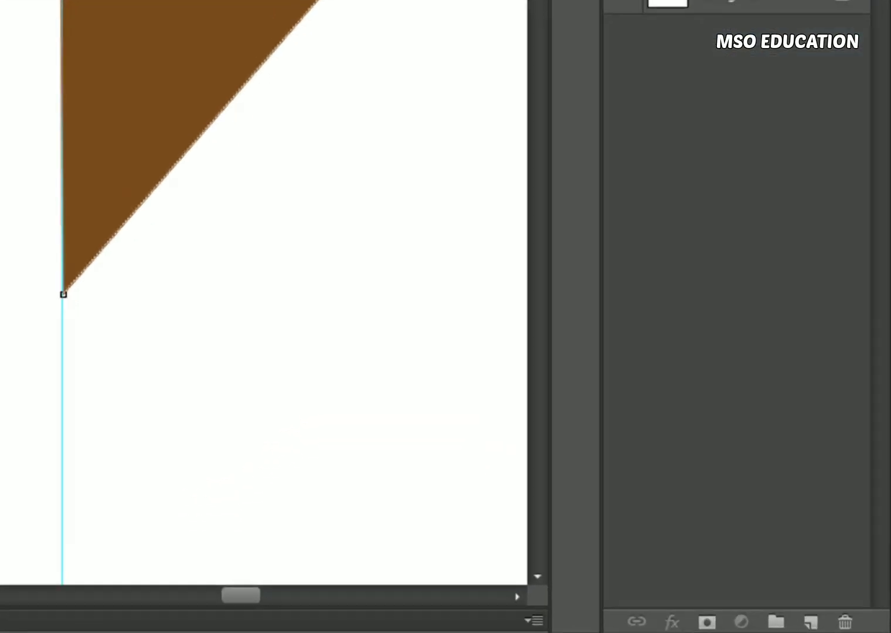
Step: Duplicate the right triangle's layer and flip the copy horizontally
left_click_drag(796, 176, 838, 608)
left_click_drag(757, 569, 756, 613)
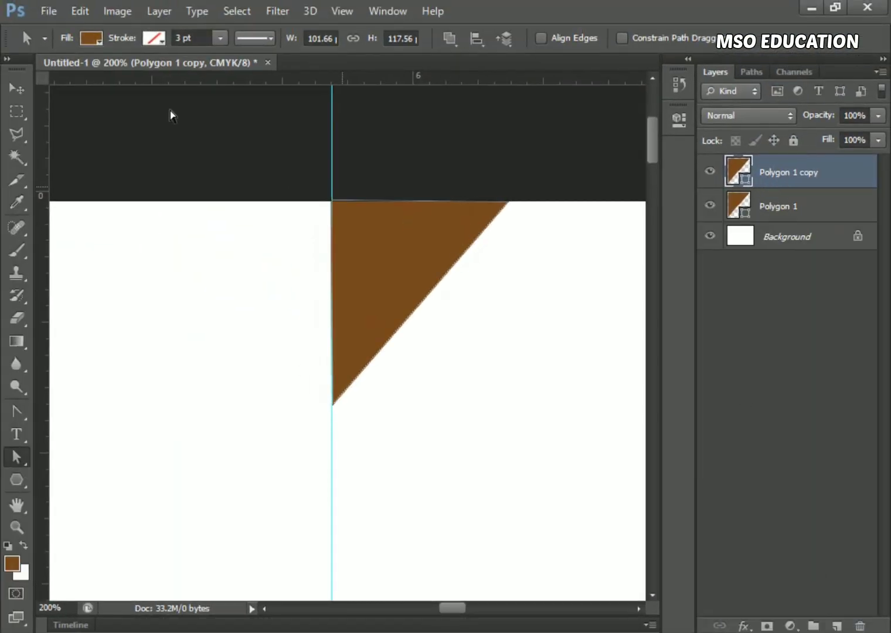
left_click(113, 13)
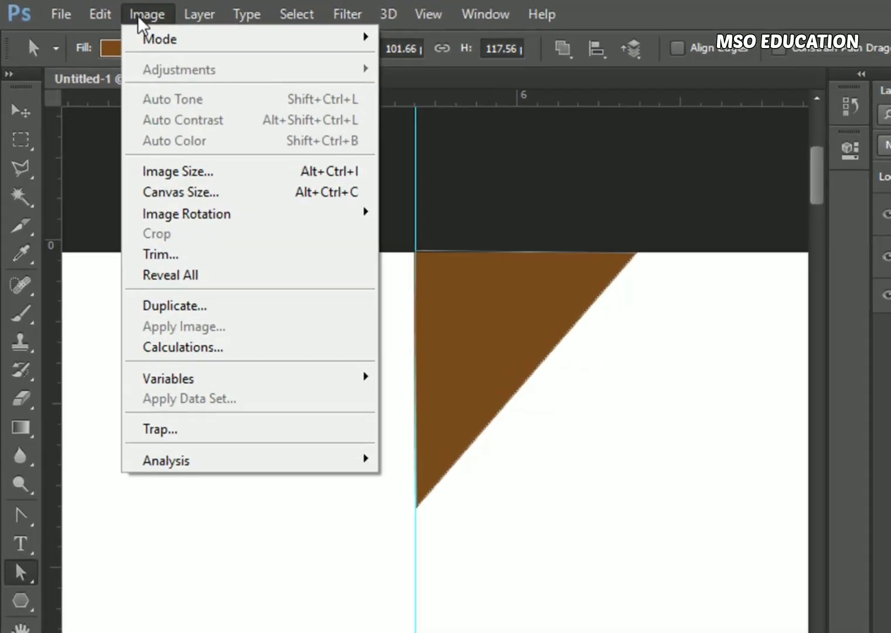
left_click(139, 20)
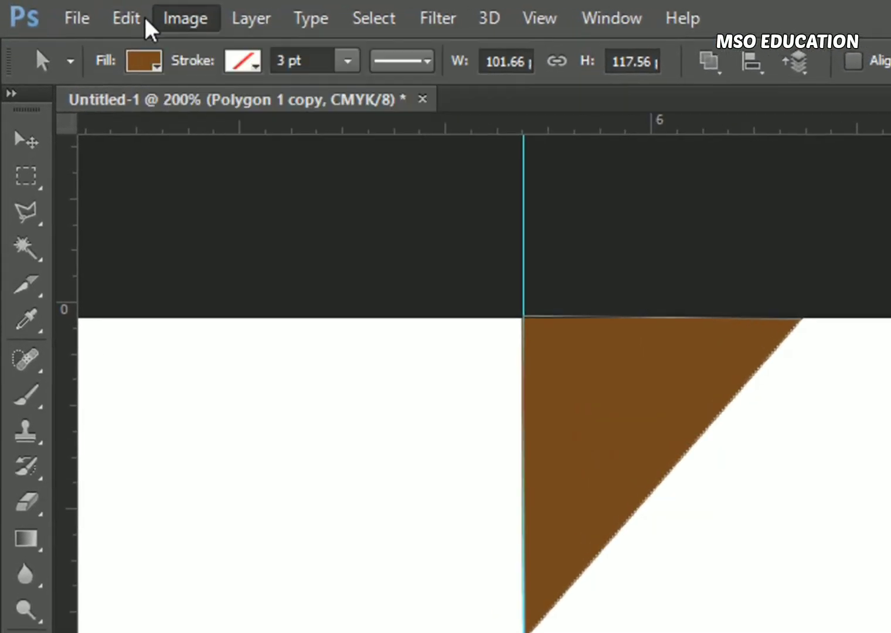
left_click(114, 17)
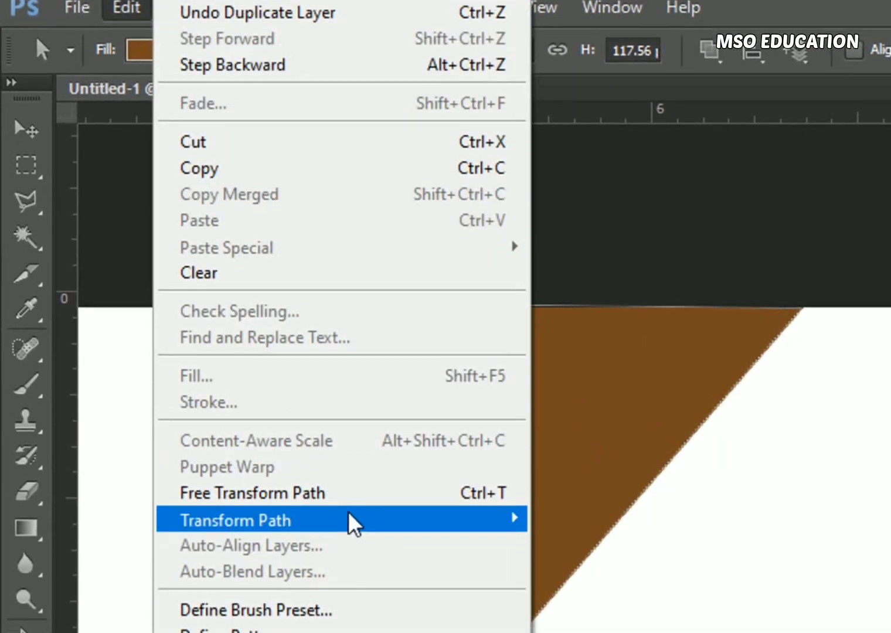
mouse_move(352, 521)
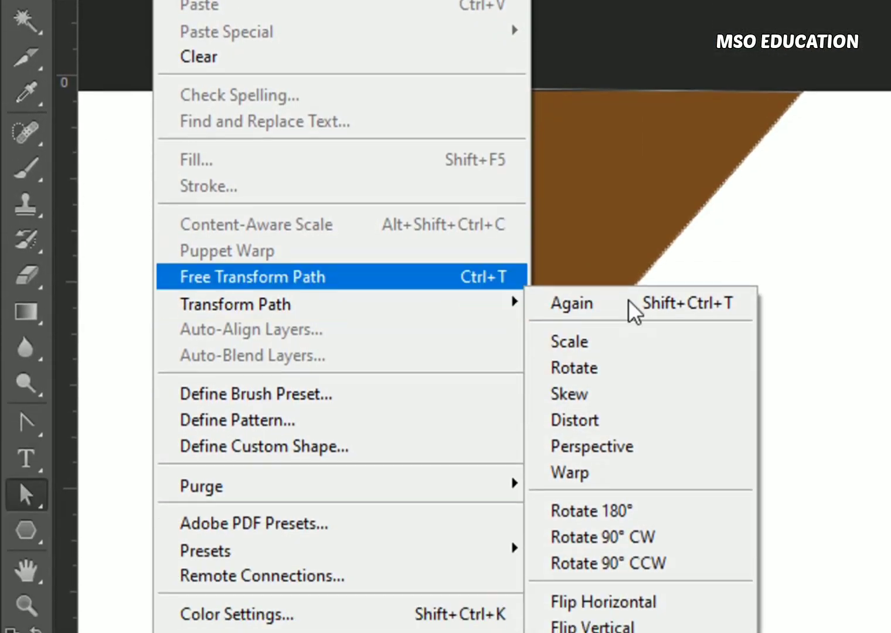
left_click(639, 521)
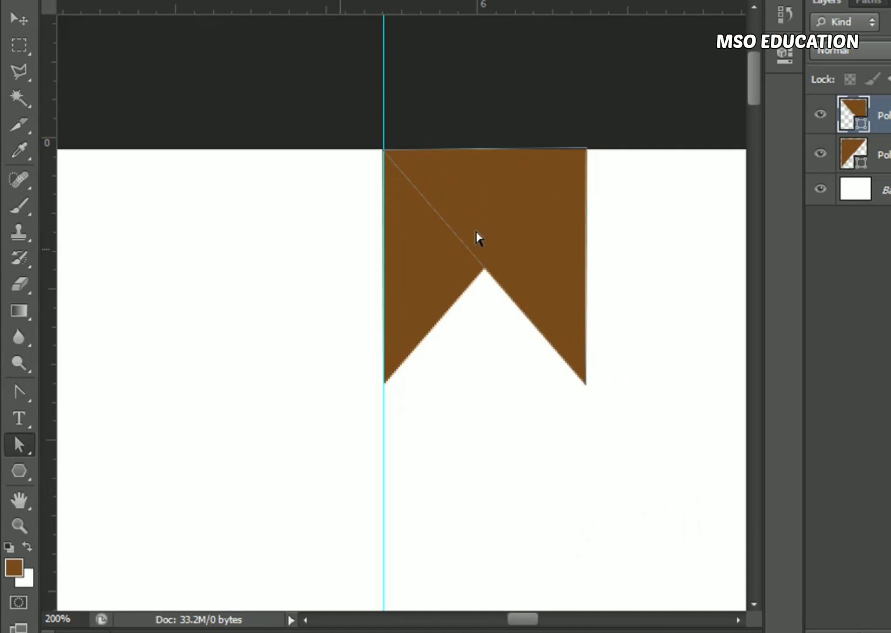
Step: Move the flipped triangle to the left of the vertical guide, leaving a thin gap beside the original triangle
key("v")
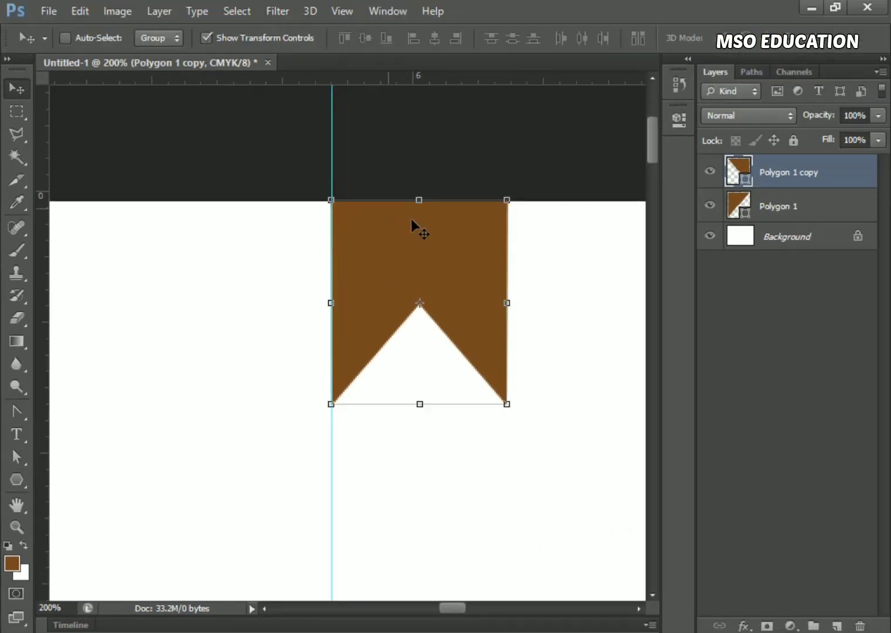
left_click_drag(447, 249, 268, 233)
key("ctrl+minus")
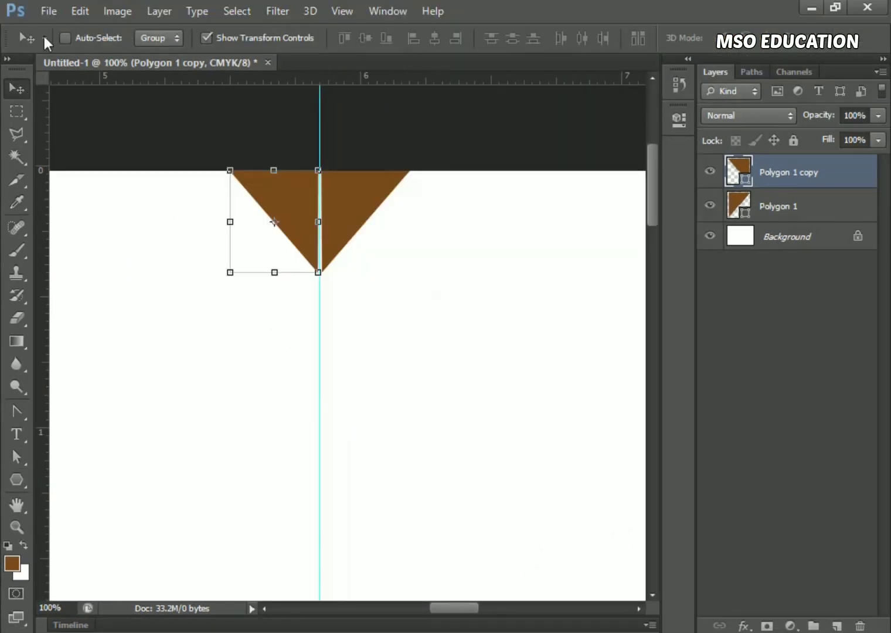
Step: Duplicate the flipped triangle with Auto-Select enabled and place the copy to the right of the original, leaving a small gap
left_click_drag(779, 191, 836, 626)
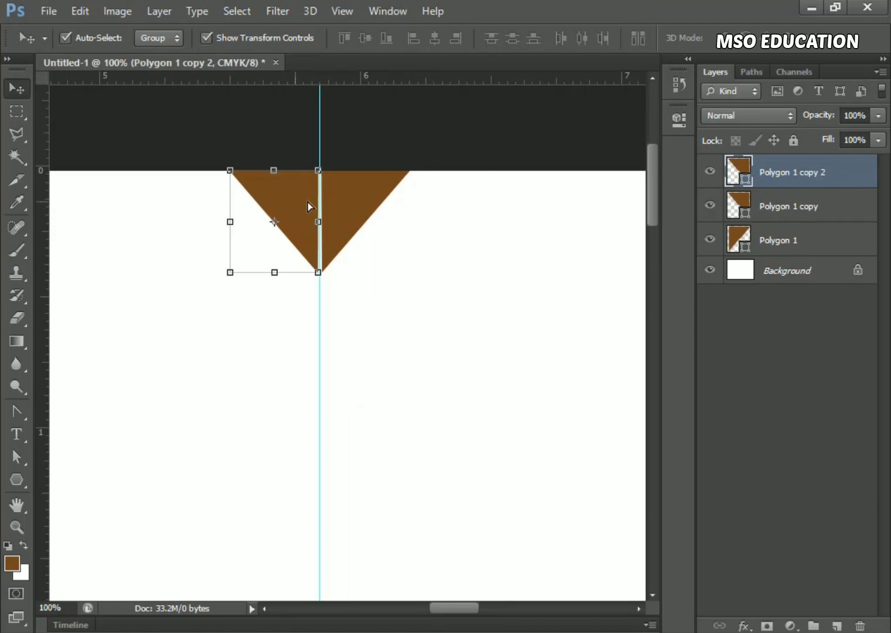
left_click_drag(309, 207, 480, 206)
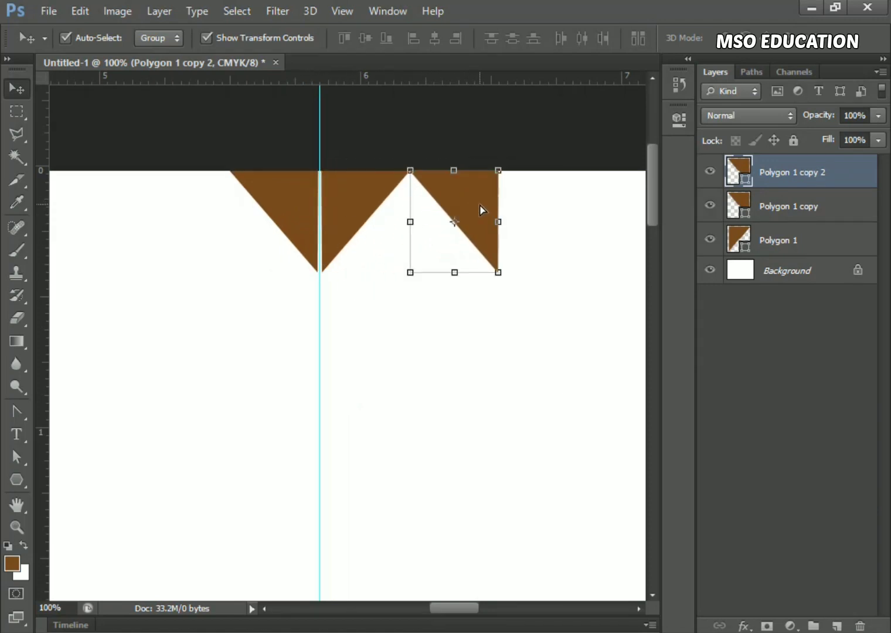
key("Right")
key("Right")
key("Right")
key("Right")
key("Right")
key("Right")
key("Right")
key("Right")
key("Right")
key("Right")
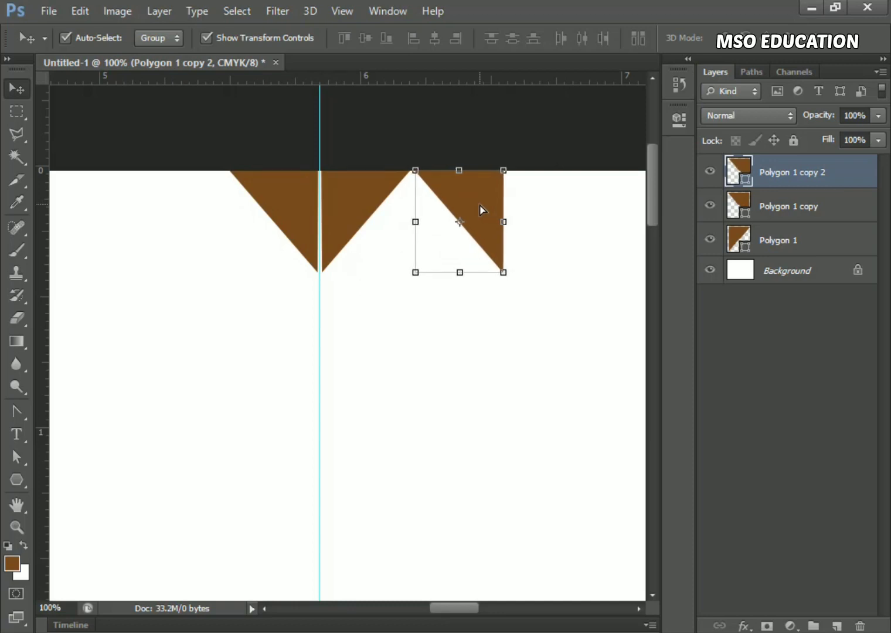
Step: Duplicate the original right triangle and place the copy beside the rightmost flipped triangle, leaving a thin gap between them
left_click(354, 196)
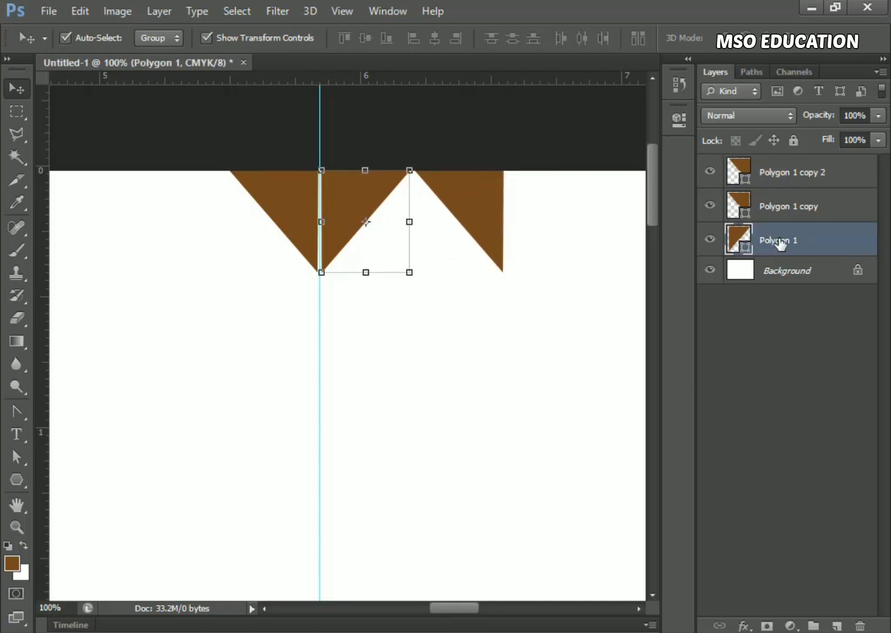
left_click_drag(748, 244, 841, 627)
left_click_drag(358, 213, 550, 235)
key("Left")
key("Left")
key("Left")
key("Left")
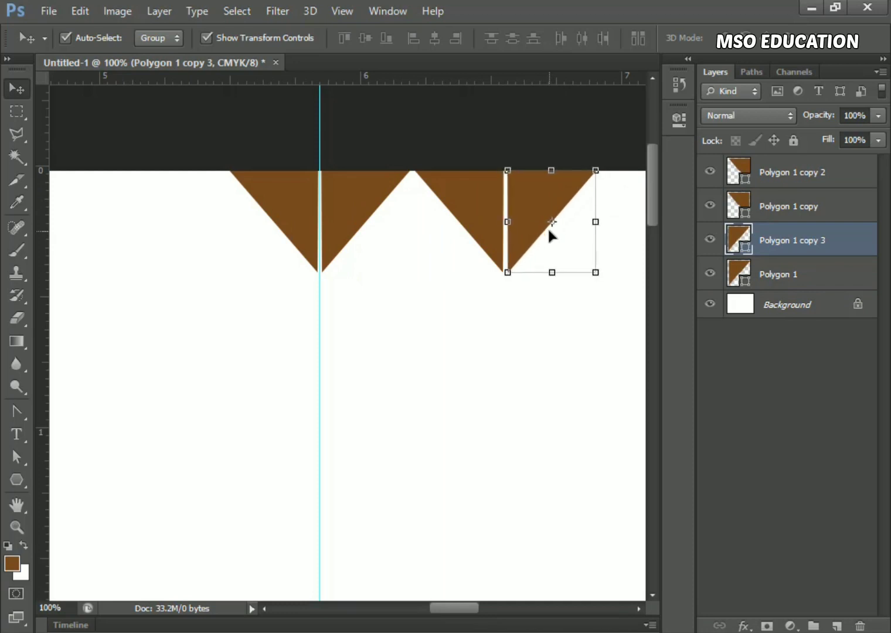
Step: Duplicate the right-hand pair of triangles together and place the copies to the left of the centre pair
left_click(474, 205, "shift")
left_click_drag(806, 179, 839, 628)
left_click_drag(577, 196, 207, 240)
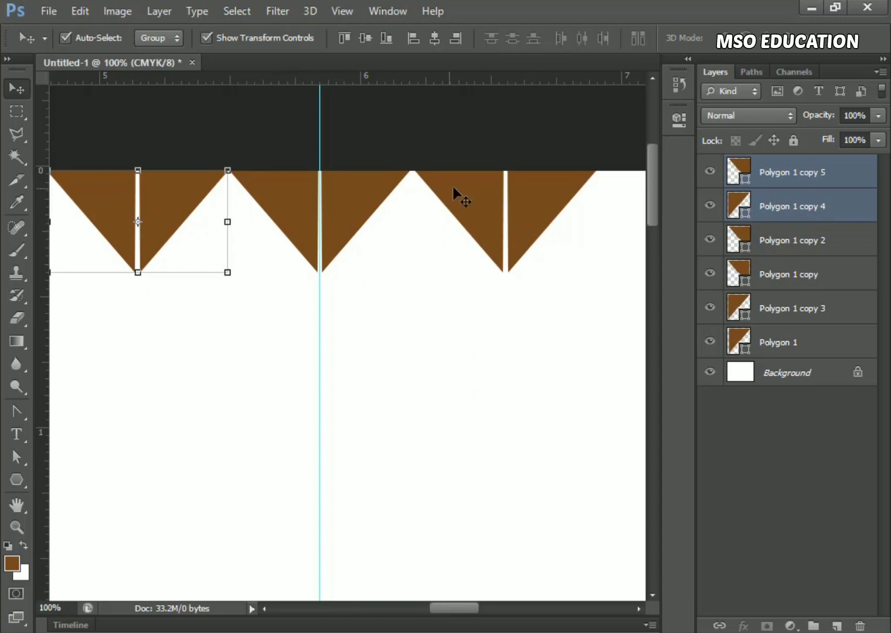
Step: Duplicate the rightmost triangle, place the copy below the row and flip it both horizontally and vertically
left_click(548, 192)
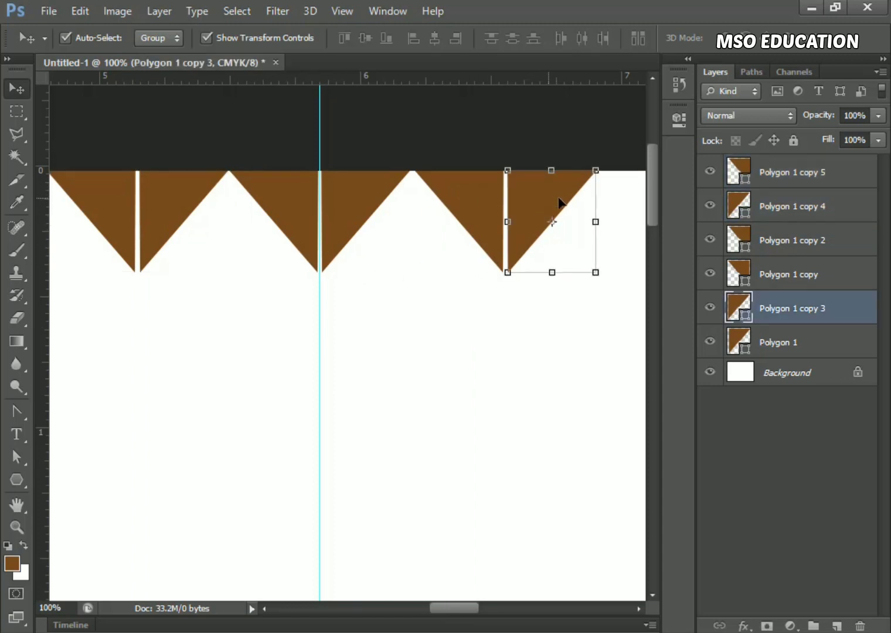
left_click_drag(784, 316, 837, 625)
left_click_drag(545, 199, 441, 297)
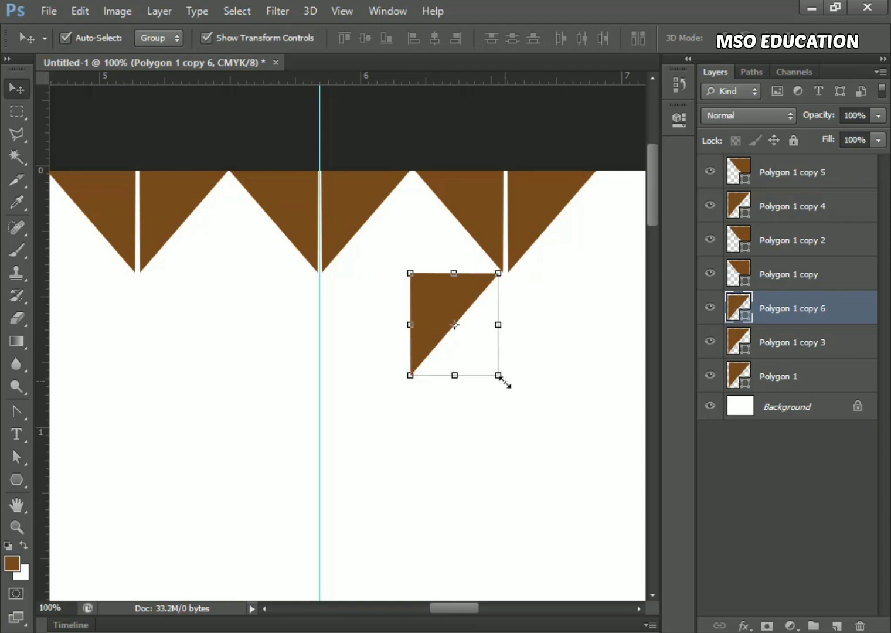
left_click_drag(507, 382, 557, 237)
left_click_drag(429, 359, 426, 270)
left_click_drag(531, 294, 513, 129)
Step: Fit the inverted triangle along the diagonal of the triangle just right of the vertical guide, leaving a gap, and apply the transform
left_click_drag(480, 272, 392, 271)
key("Up")
key("Up")
key("Up")
key("Up")
key("Left")
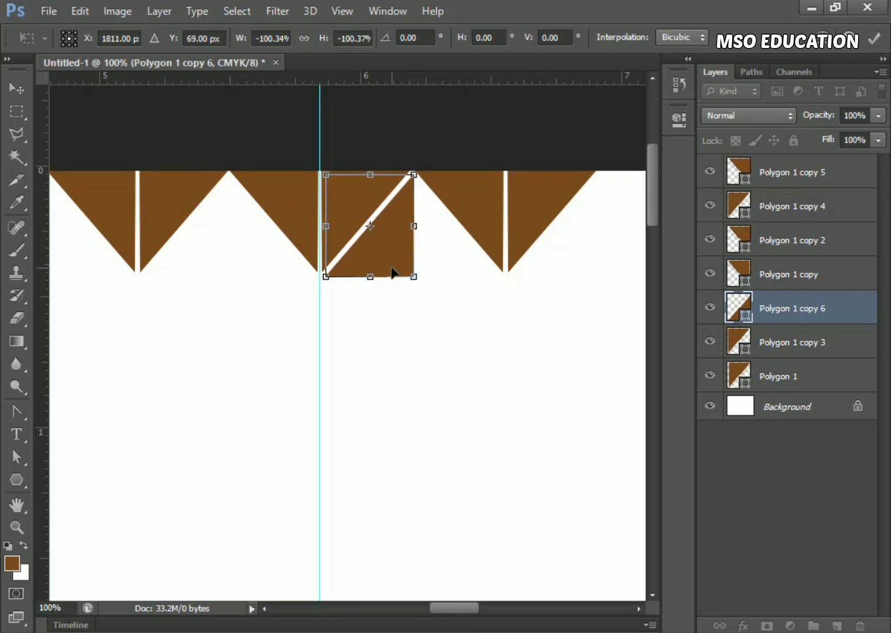
key("Left")
key("Left")
key("Down")
left_click(16, 89)
key("Return")
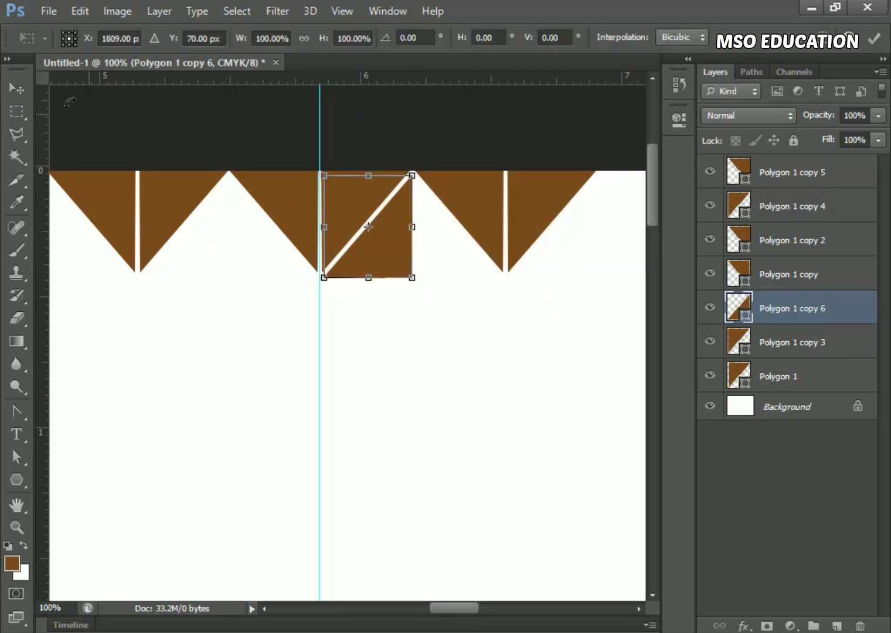
Step: Nudge the inverted triangle into line with the triangle above it, keeping a narrow, even gap along the diagonal
left_click(472, 351)
key("ctrl+plus")
left_click_drag(525, 300, 463, 526)
left_click(406, 330)
key("Up")
key("Up")
key("Right")
key("Right")
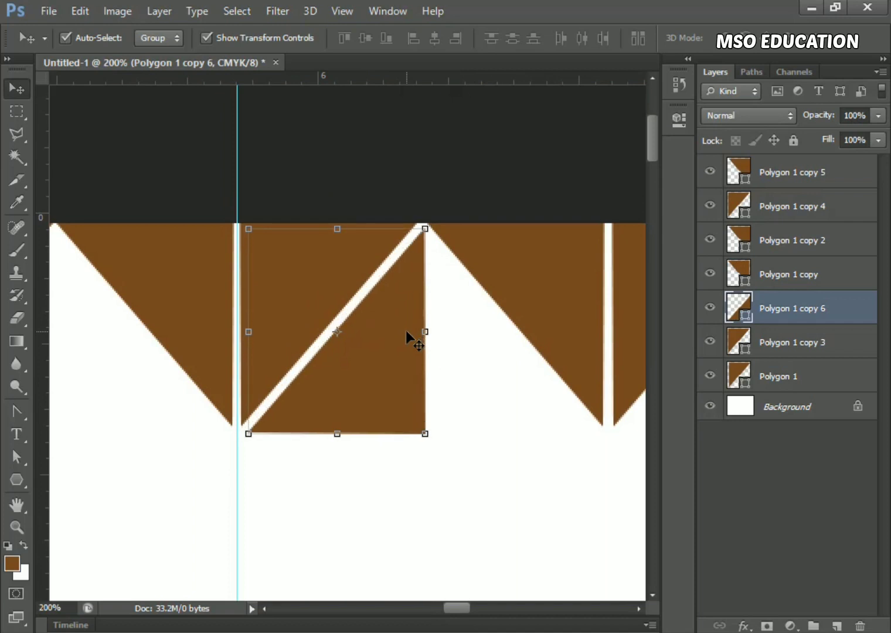
key("Left")
key("Left")
key("Down")
key("Down")
key("Left")
Step: Duplicate the inverted triangle, flip the copy horizontally and move it right to mirror the original, leaving a thin vertical gap between them
left_click_drag(867, 314, 837, 626)
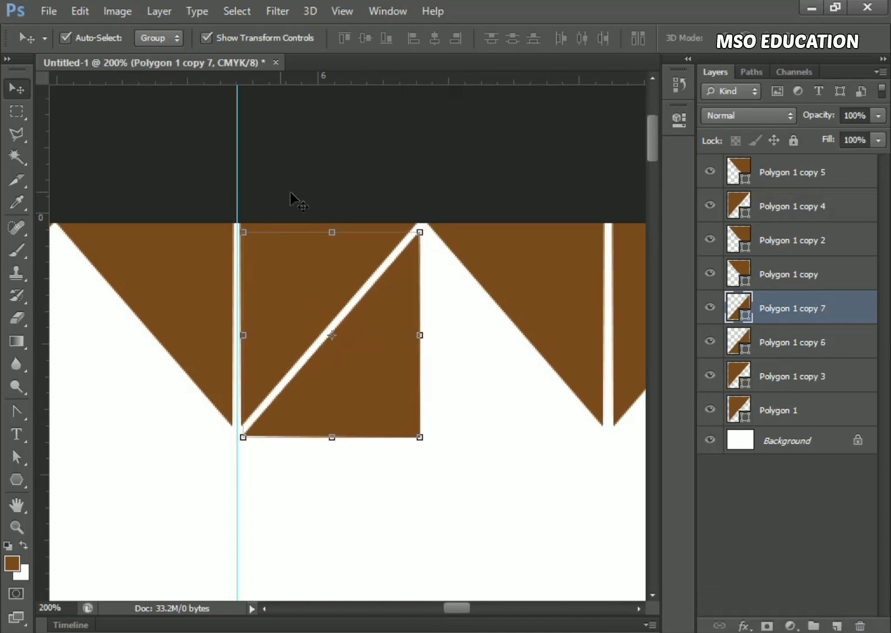
left_click(80, 11)
left_click(358, 523)
key("shift+Right")
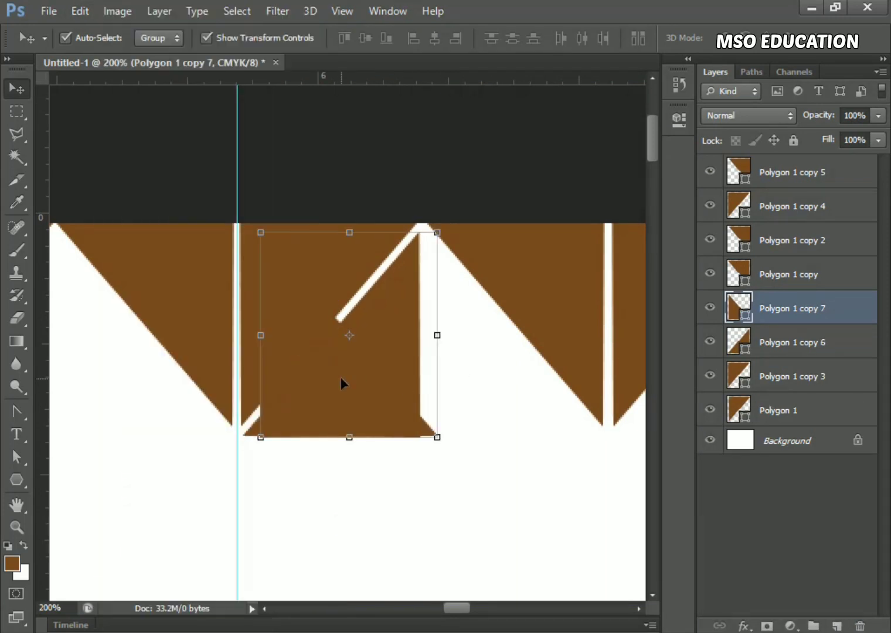
key("shift+Right")
key("shift+Right")
key("shift+Right")
key("shift+Right")
key("shift+Right")
key("shift+Right")
key("shift+Right")
key("shift+Right")
key("shift+Right")
key("shift+Right")
key("Left")
key("Left")
key("Left")
key("Left")
key("Left")
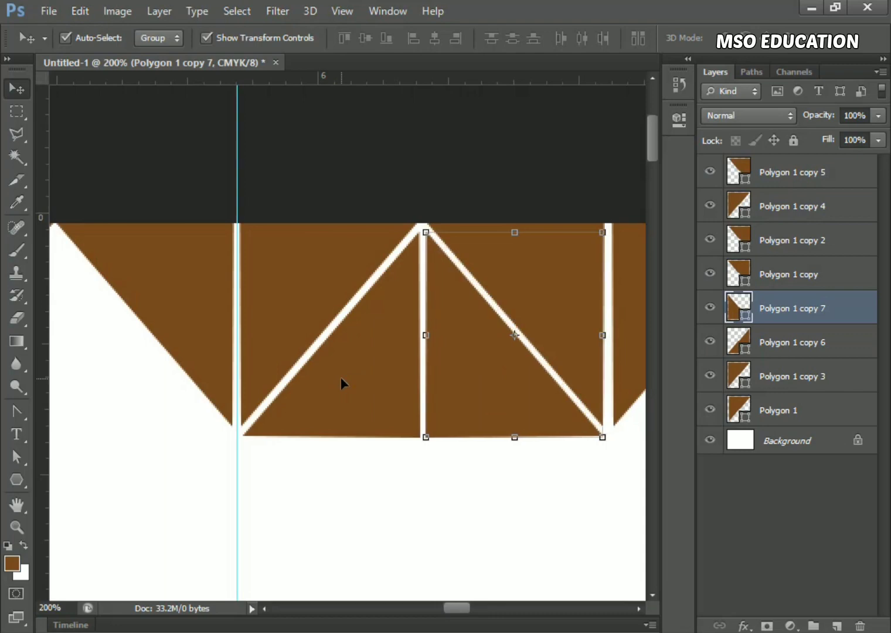
Step: Recolour the mirrored inverted triangle a lighter brown, starting from a sample of the dark triangles' colour
key("ctrl+minus")
key("ctrl+minus")
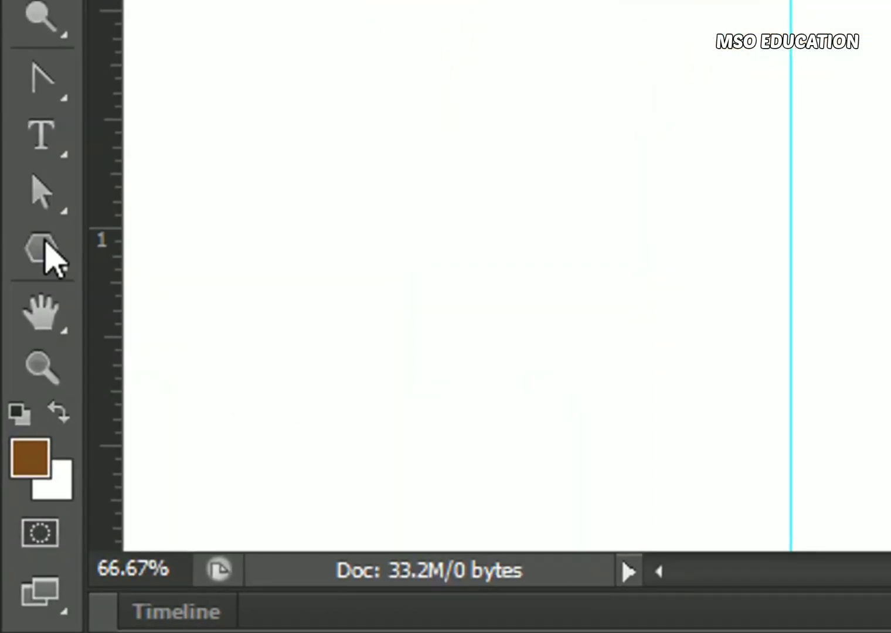
left_click(16, 479)
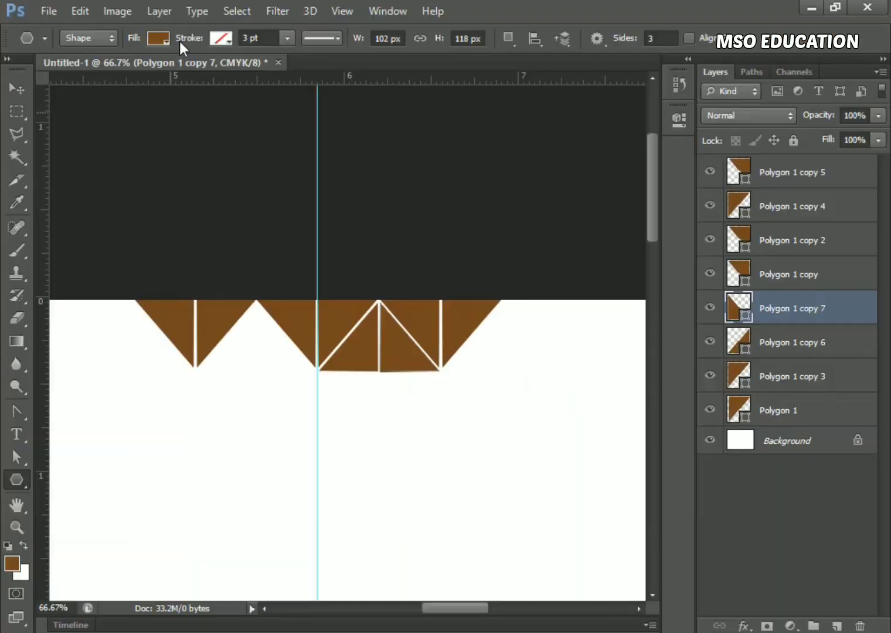
left_click(158, 38)
left_click(73, 122)
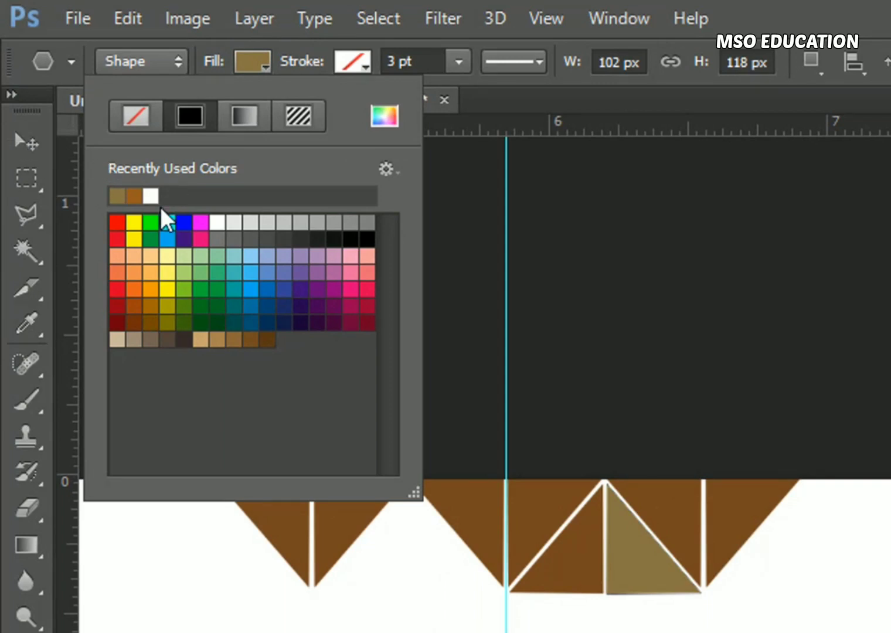
left_click(384, 116)
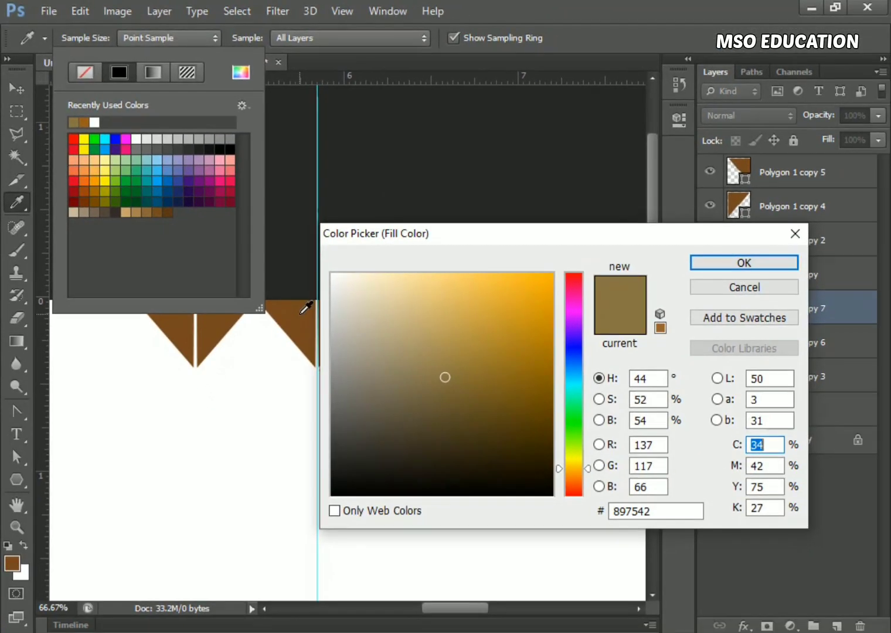
left_click(306, 307)
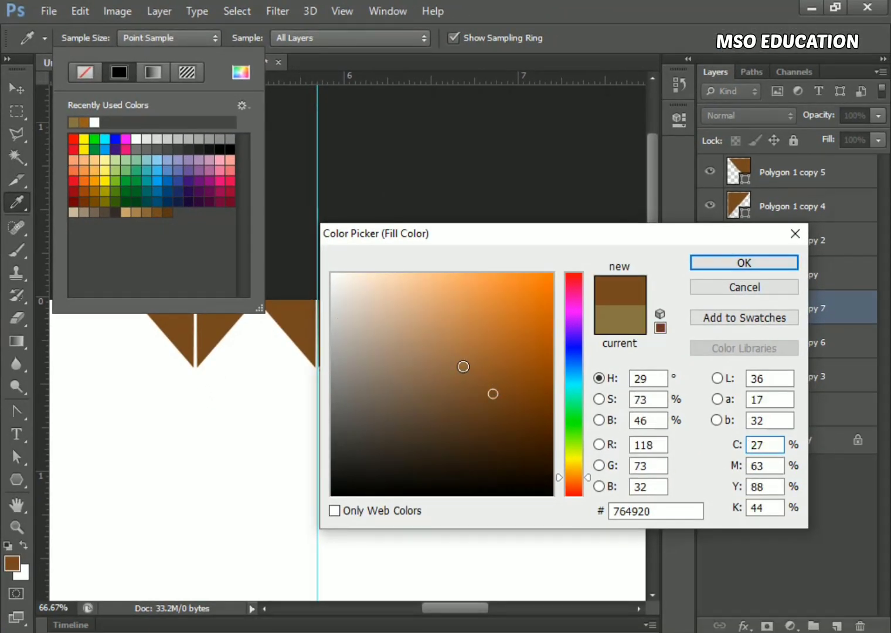
left_click(463, 366)
left_click(460, 361)
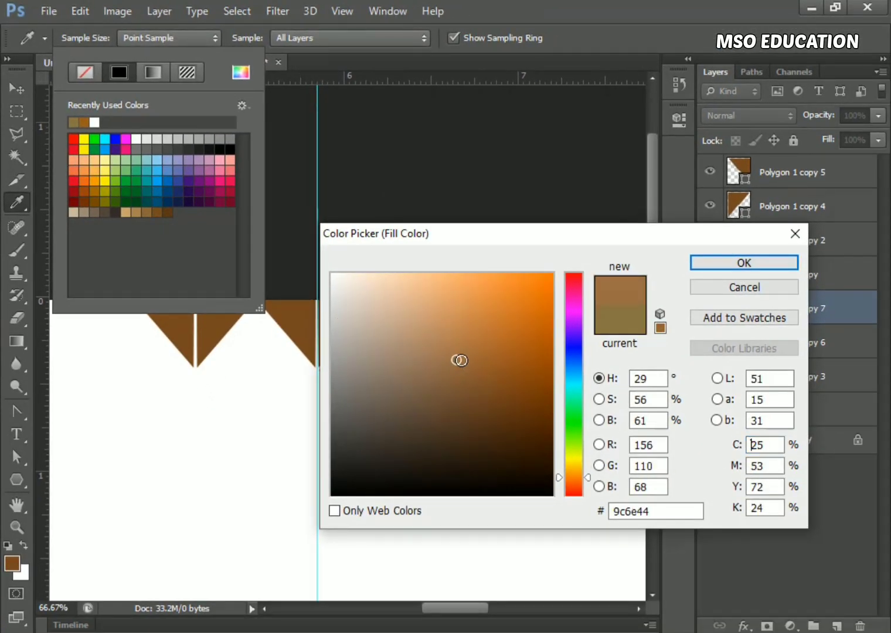
left_click(463, 360)
left_click(718, 258)
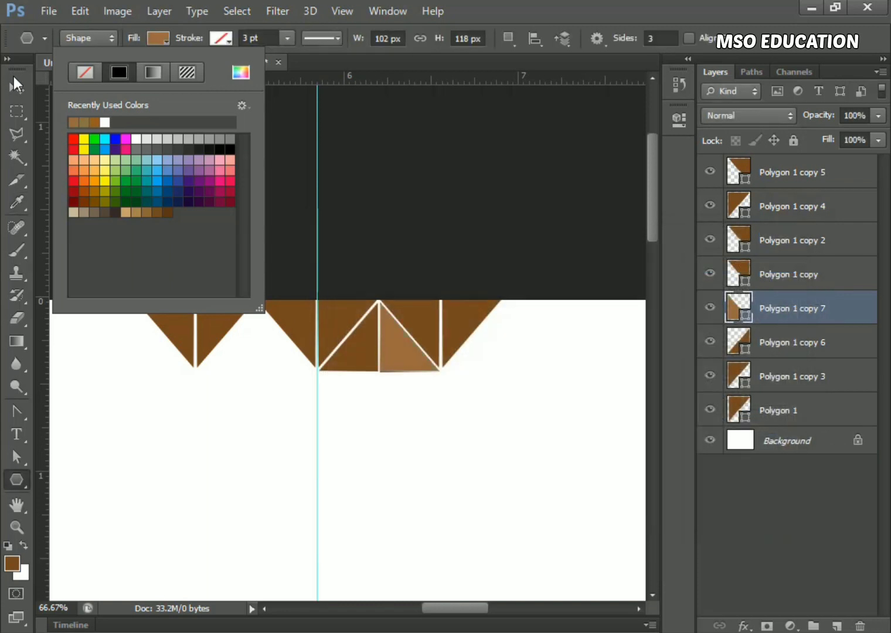
Step: Fill the inverted triangle just right of the vertical guide with the recently used lighter brown
left_click(17, 89)
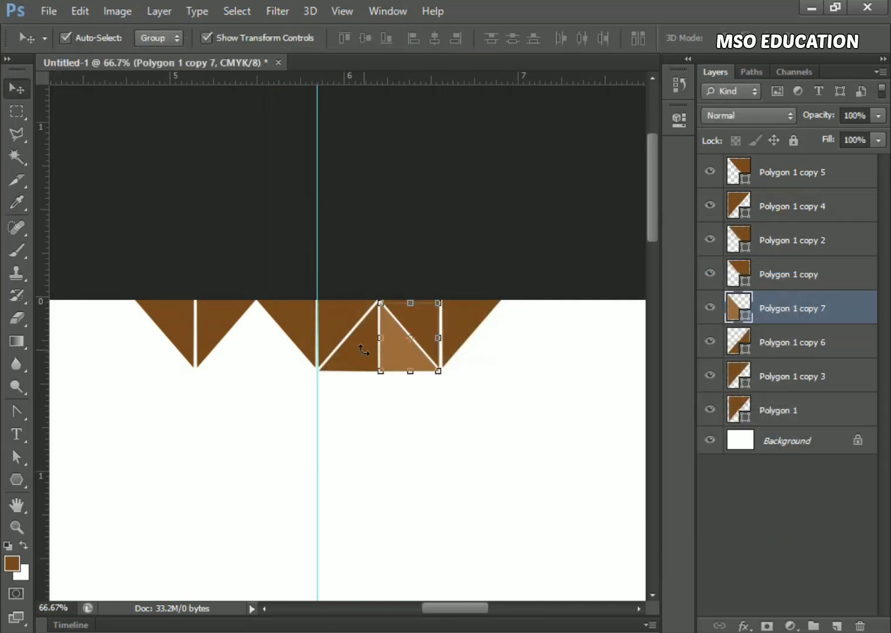
key("ctrl+t")
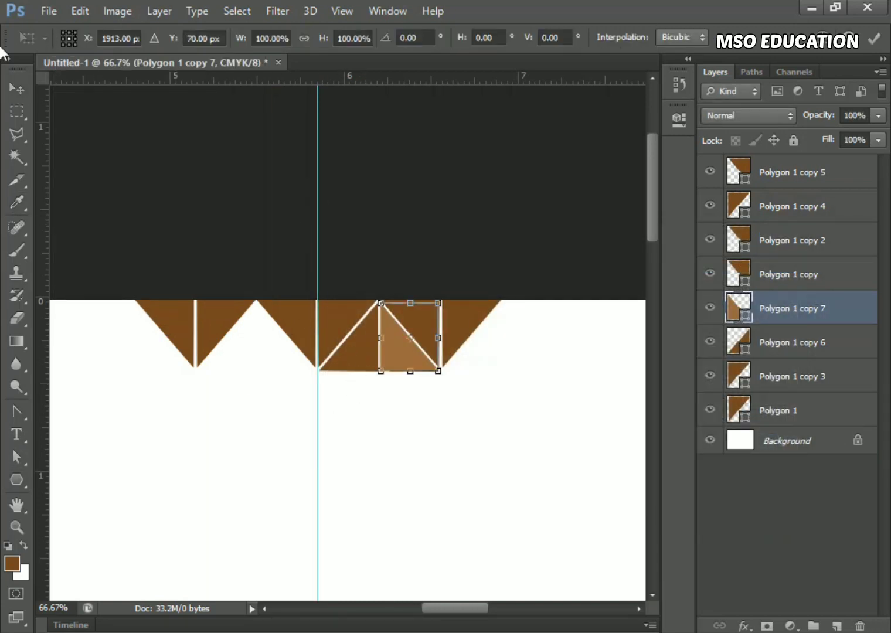
left_click(20, 91)
left_click(333, 365)
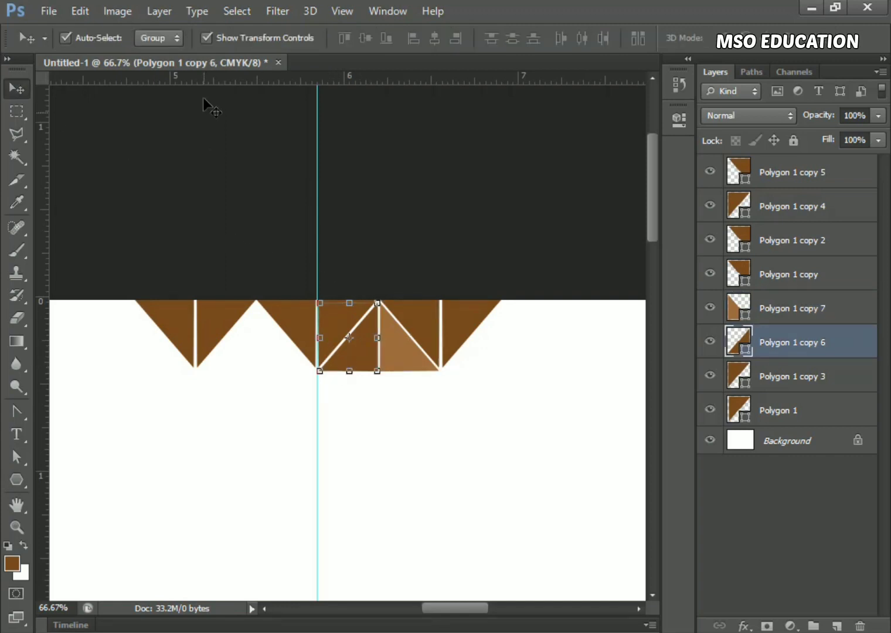
left_click(20, 479)
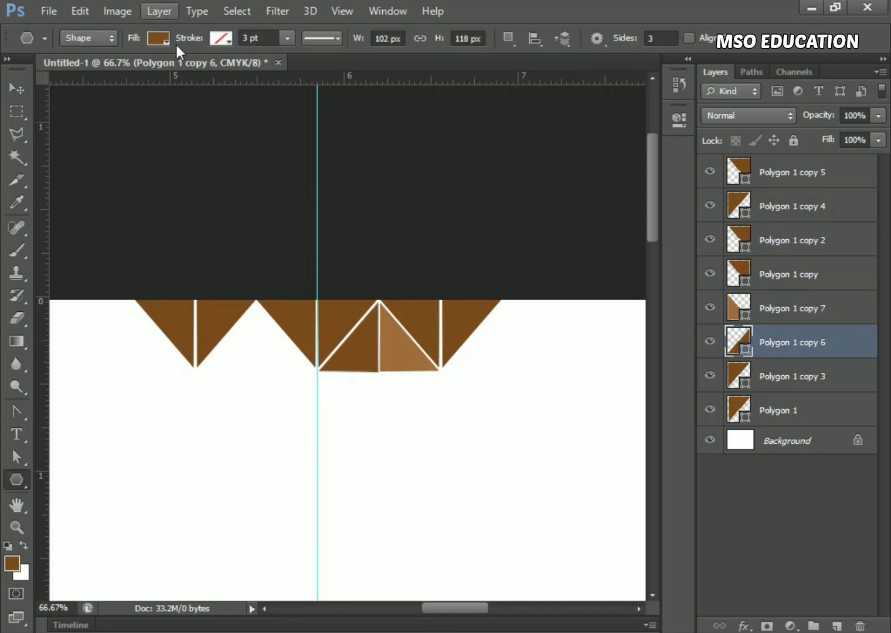
left_click(158, 38)
left_click(75, 122)
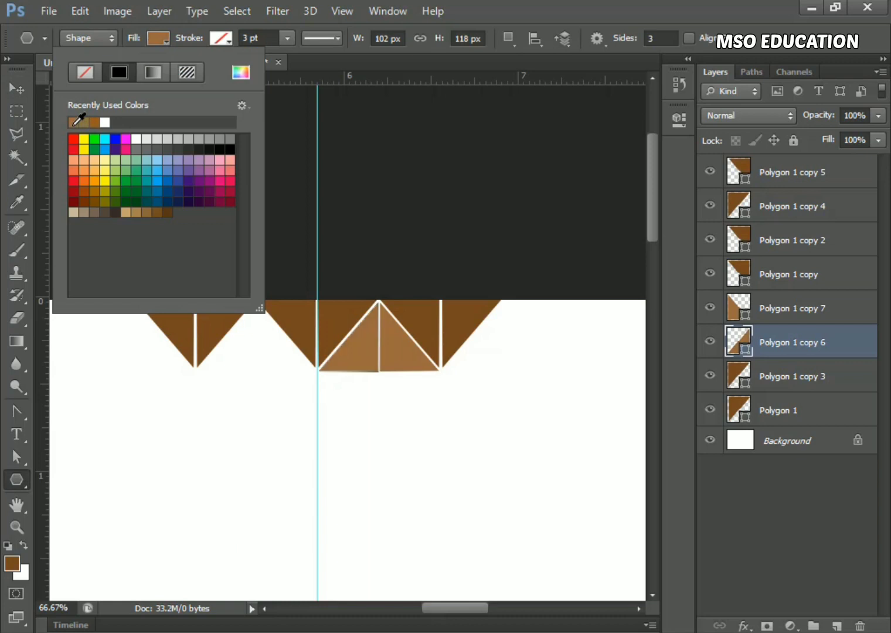
left_click(19, 90)
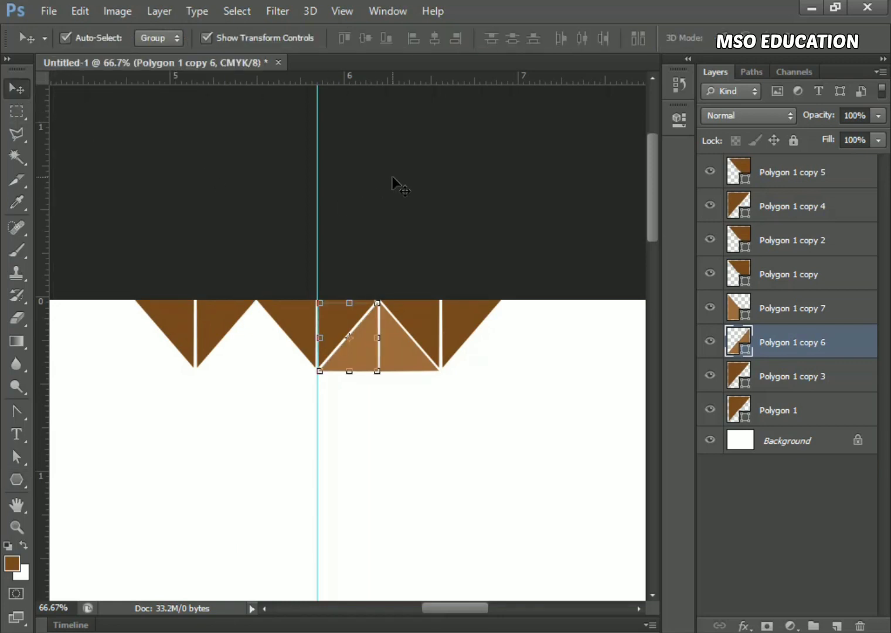
Step: Select both light-brown triangles and duplicate their layers together
left_click(474, 458)
left_click(394, 355)
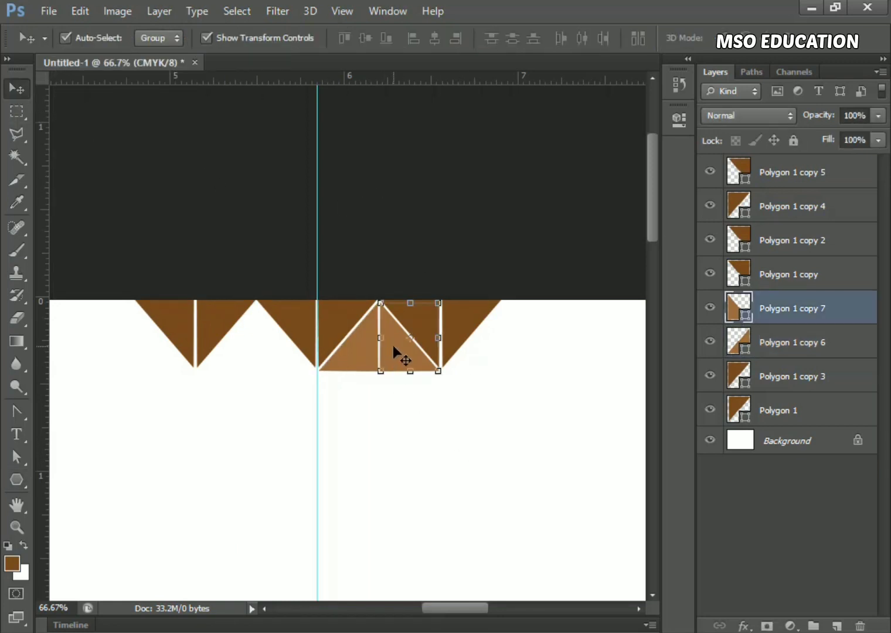
left_click(358, 352, "shift")
left_click_drag(790, 342, 836, 625)
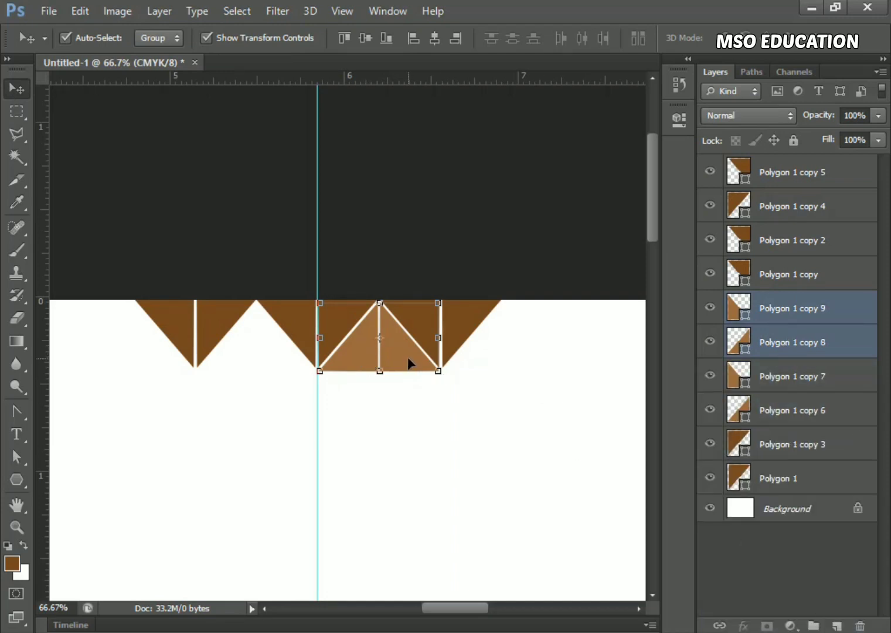
Step: Move the duplicated light-brown pair horizontally into the notch between the dark triangles left of the vertical guide
left_click_drag(408, 359, 319, 365)
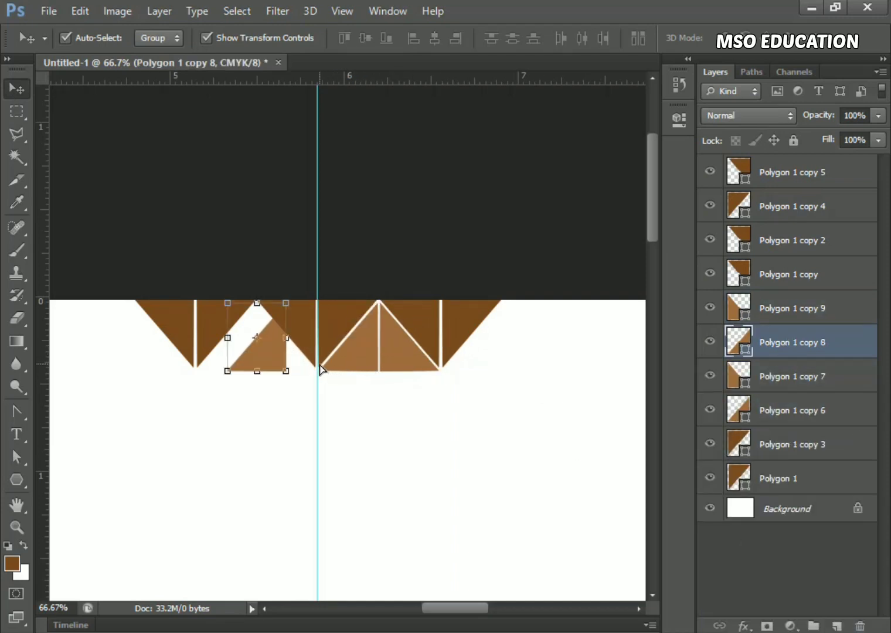
key("ctrl+z")
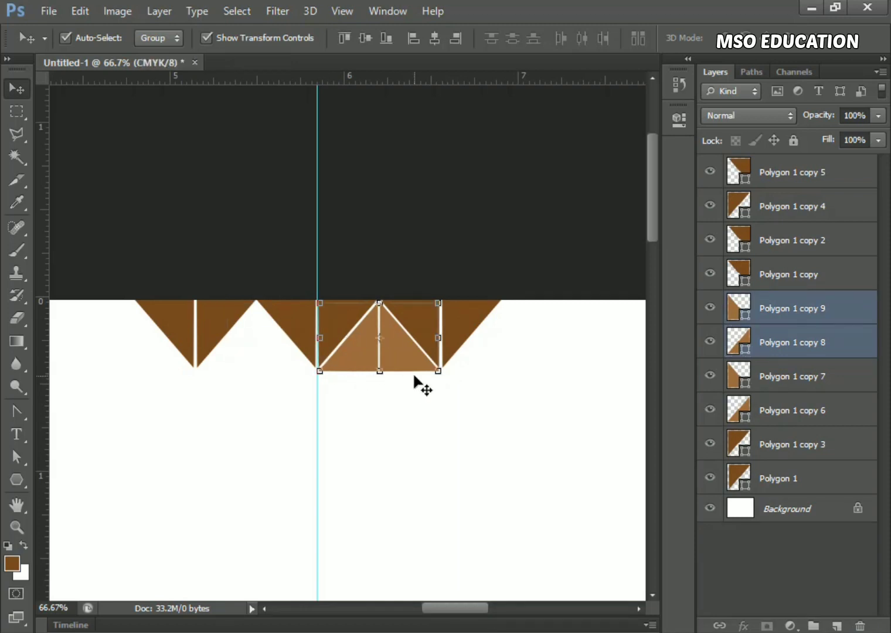
key("shift+Left")
key("shift+Left")
key("shift+Left")
key("shift+Left")
key("shift+Left")
key("shift+Left")
key("shift+Left")
key("shift+Left")
key("shift+Left")
key("shift+Left")
key("shift+Left")
key("shift+Left")
key("shift+Left")
key("shift+Left")
key("shift+Left")
key("shift+Left")
key("shift+Left")
key("shift+Left")
key("shift+Left")
key("shift+Left")
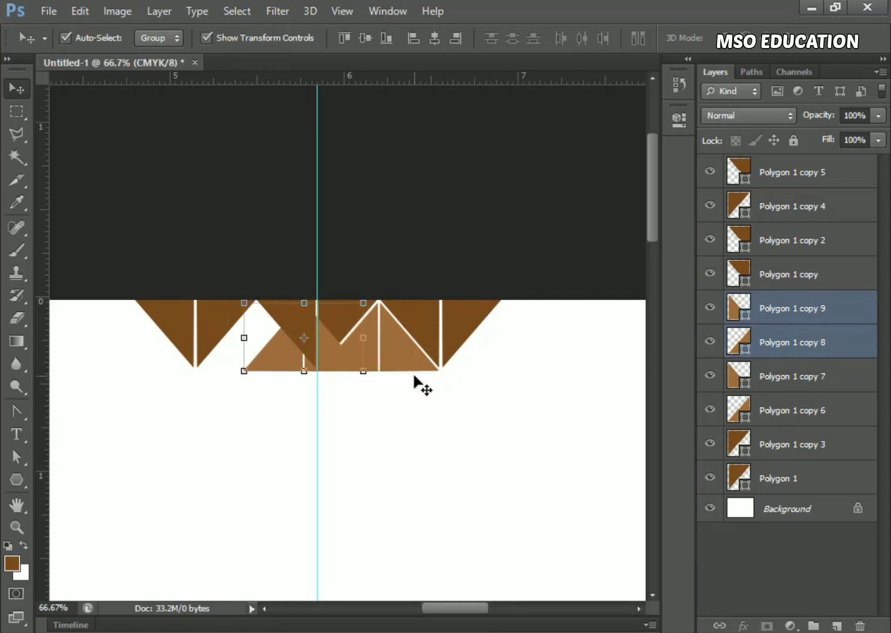
key("shift+Left")
key("shift+Left")
key("shift+Left")
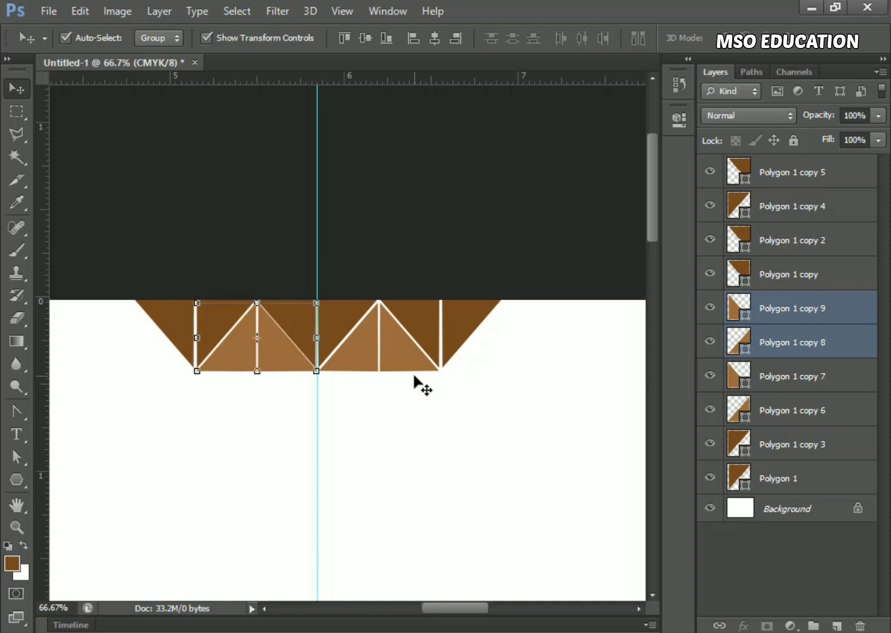
Step: Duplicate the light-brown pair right of the guide and move the copies about 0.393 in straight down, directly below the originals
left_click(410, 366)
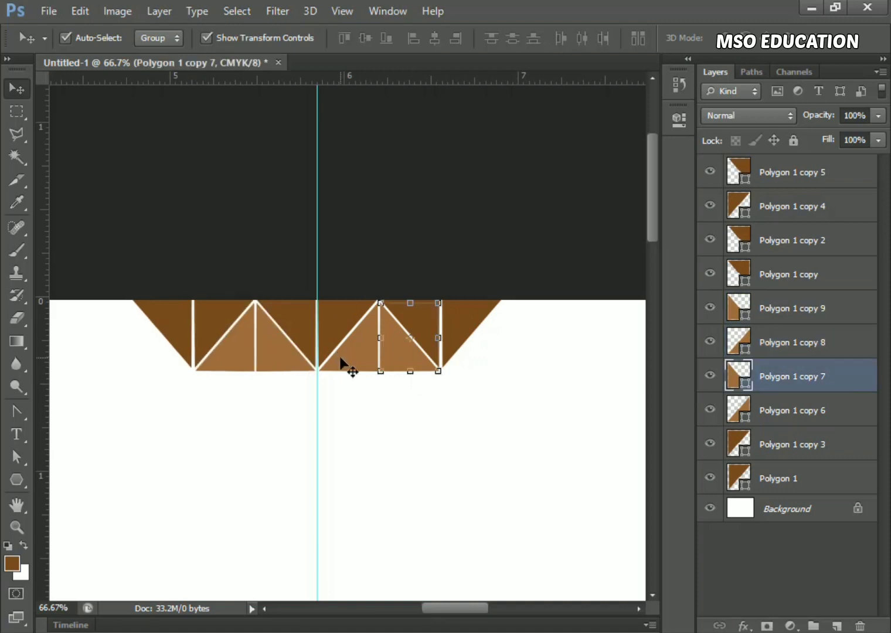
left_click(741, 418, "shift")
left_click_drag(787, 386, 837, 625)
left_click_drag(408, 364, 416, 429)
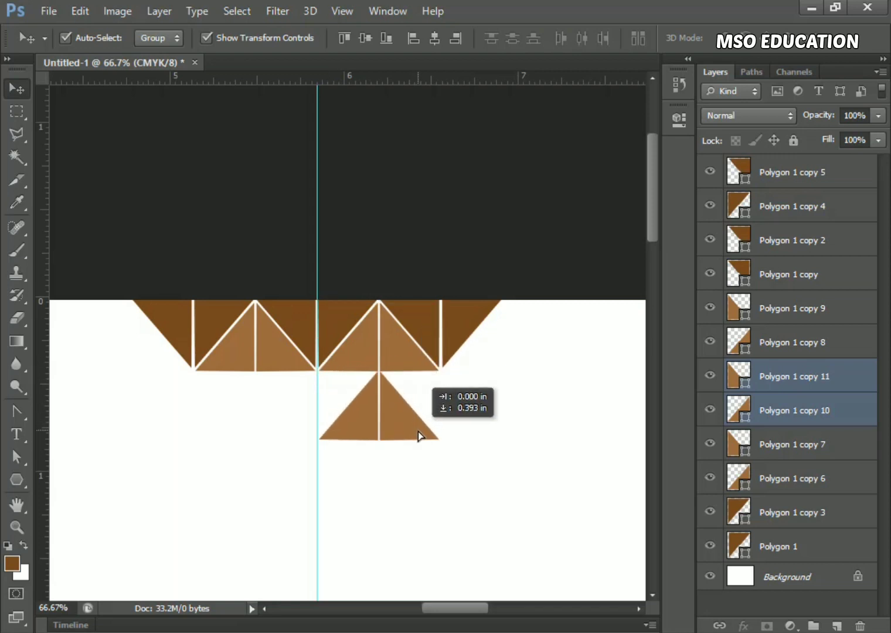
Step: Flip the lower pair vertically and nudge it to leave a thin horizontal gap below the light-brown pair above
left_click(117, 11)
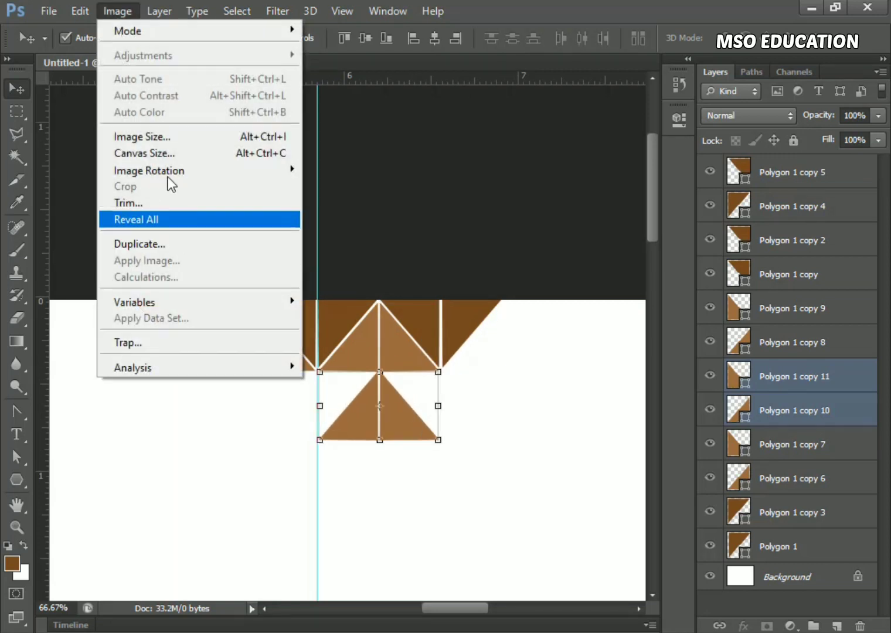
left_click(80, 11)
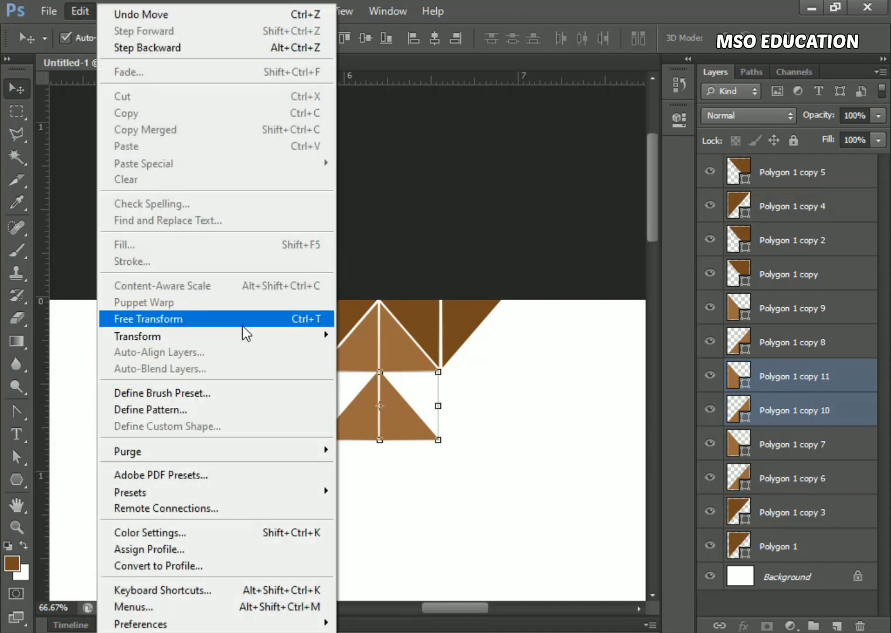
mouse_move(247, 334)
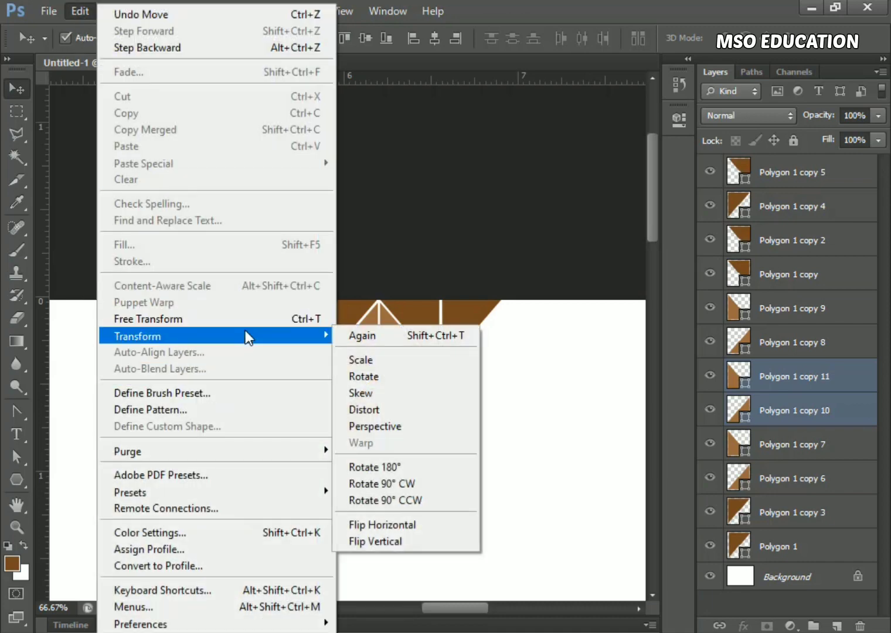
left_click(378, 542)
key("Down")
key("Down")
key("Down")
key("Down")
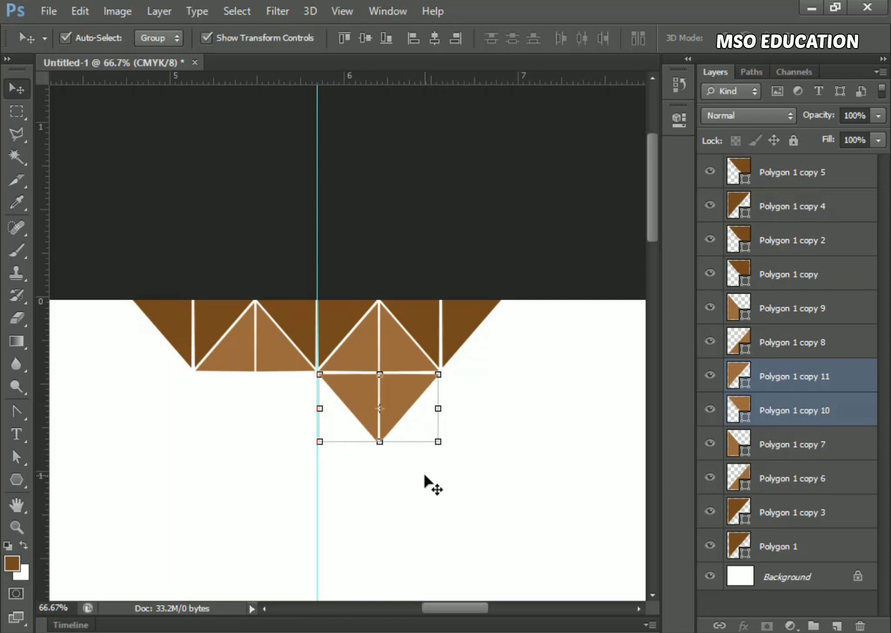
key("Up")
key("Up")
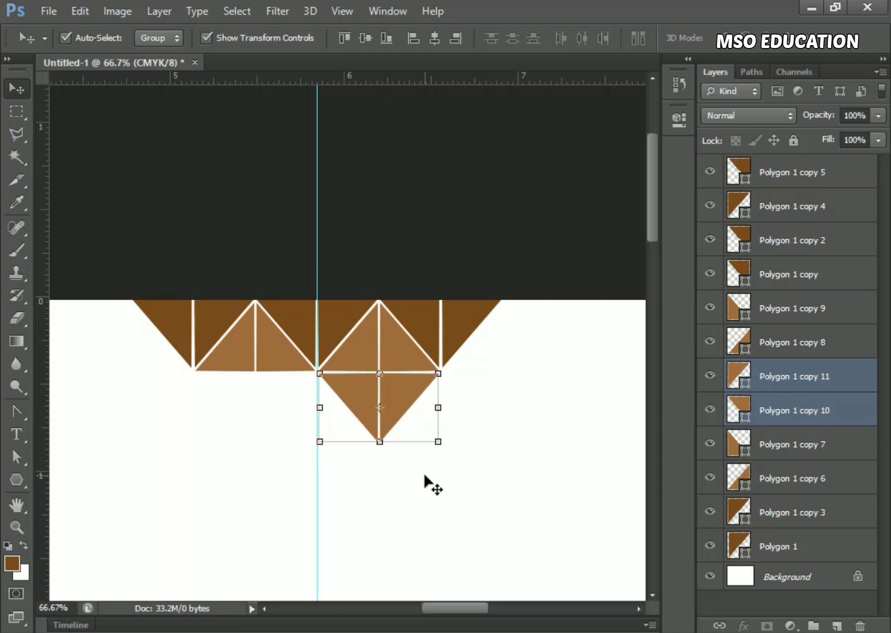
Step: Duplicate the downward-pointing light-brown pair and align the copies beneath the light-brown pair left of the vertical guide
left_click_drag(836, 399, 836, 624)
key("shift+Left")
key("shift+Left")
key("shift+Left")
key("shift+Left")
key("shift+Left")
key("shift+Left")
key("shift+Left")
key("shift+Left")
key("shift+Left")
key("shift+Left")
key("shift+Left")
key("shift+Left")
key("shift+Left")
key("shift+Left")
key("shift+Left")
key("shift+Left")
key("shift+Left")
key("shift+Left")
key("shift+Left")
key("shift+Left")
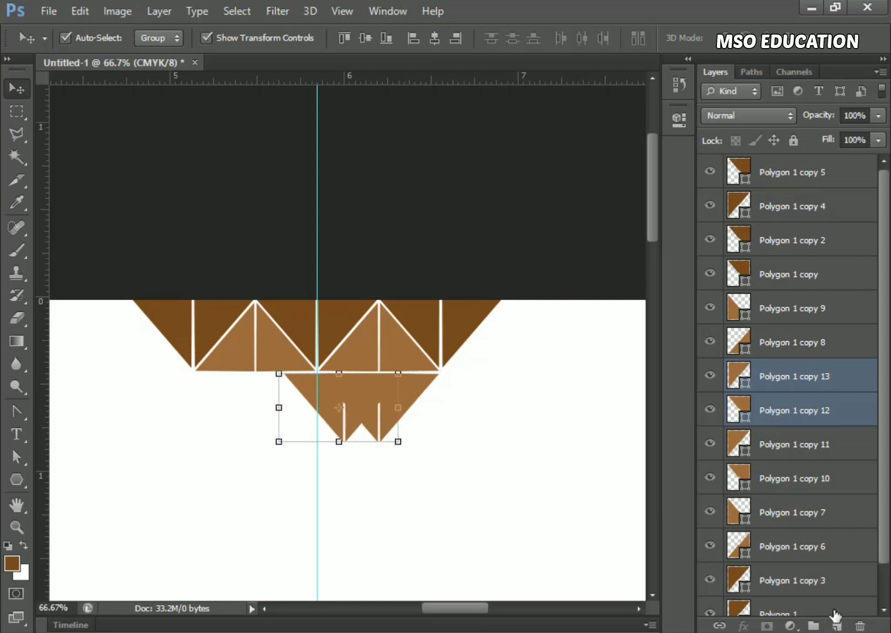
key("shift+Left")
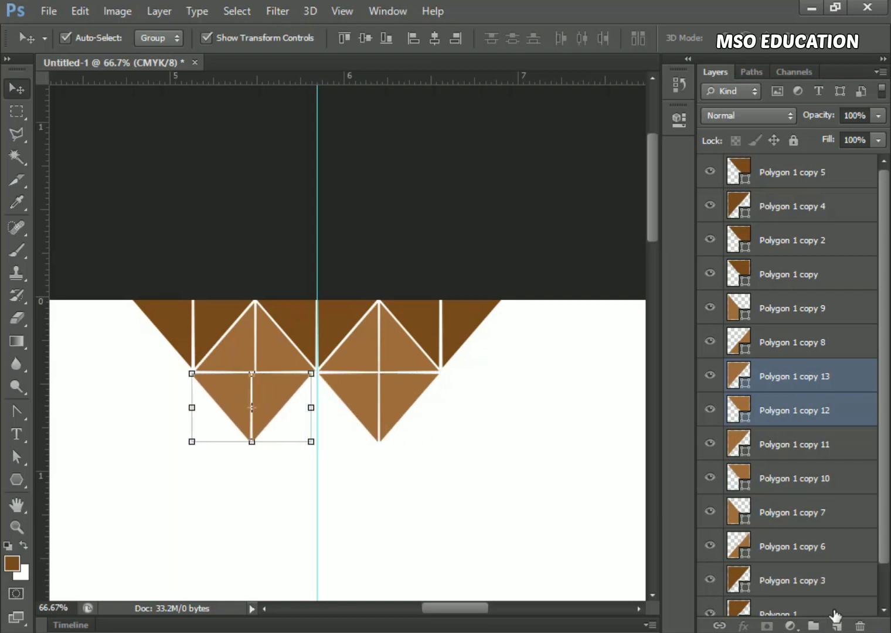
key("Right")
key("Right")
key("Right")
key("Right")
key("Right")
key("Right")
key("Right")
key("Right")
key("Right")
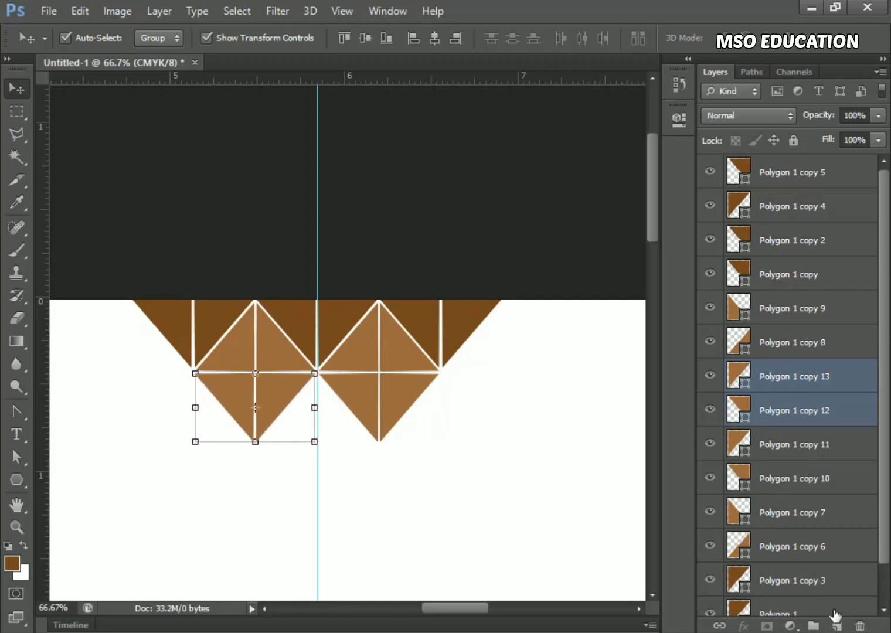
Step: Move the Polygon 1 copy 14 layer out of Group 1 to the top of the layer stack
key("ctrl+plus")
key("ctrl+plus")
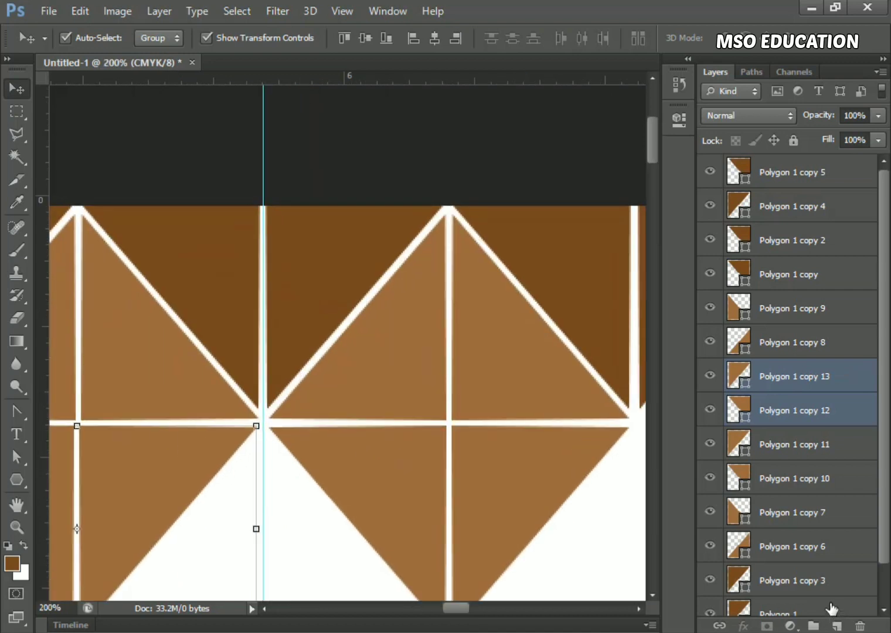
left_click(438, 358)
scroll(434, 358, "down", 4)
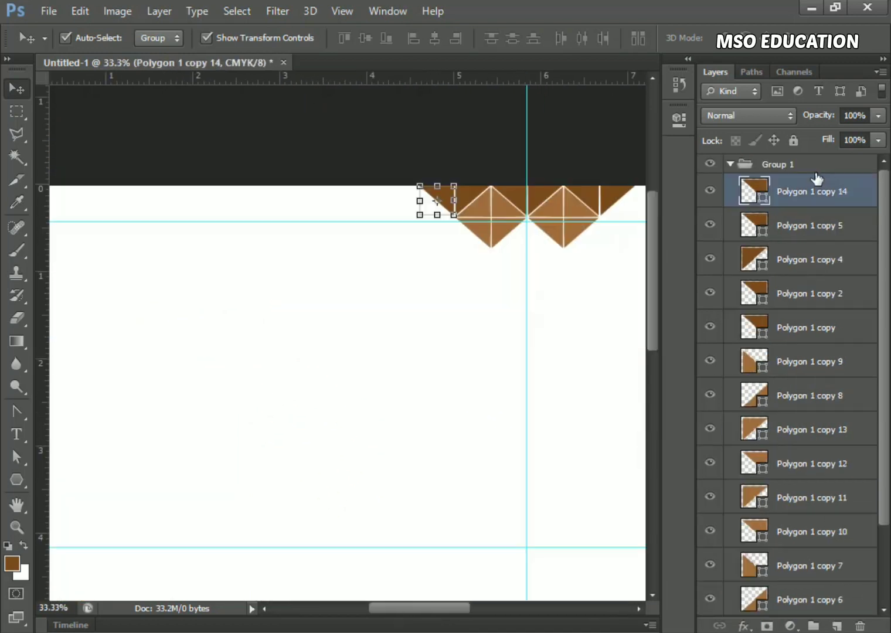
left_click_drag(816, 179, 801, 157)
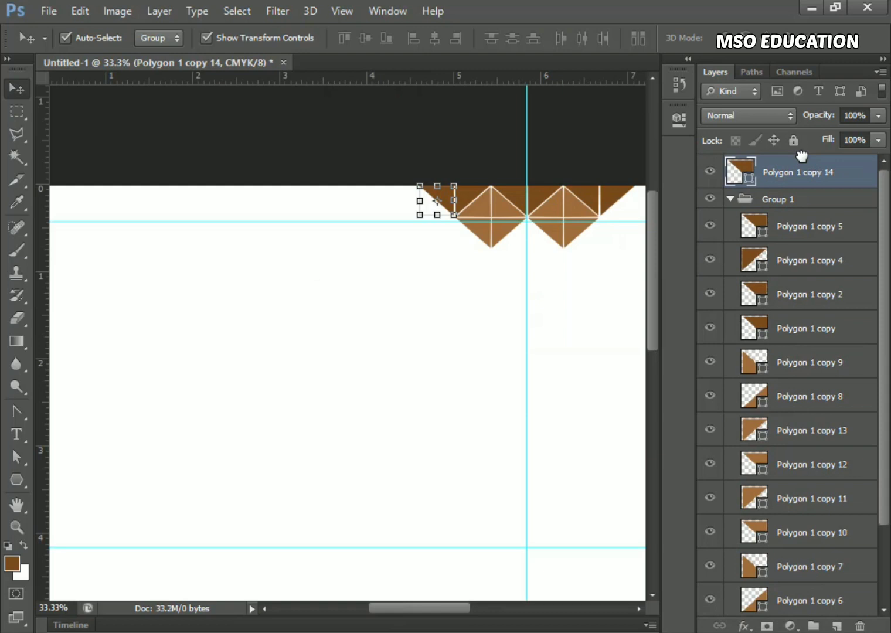
Step: Collapse Group 1 and move the Polygon 1 copy 14 triangle down near the page's lower-left corner
left_click(731, 199)
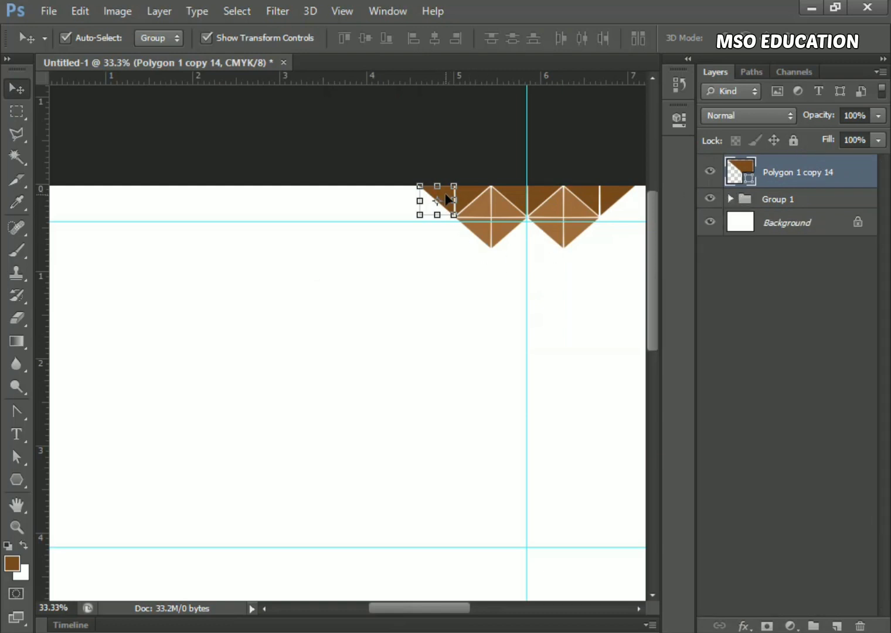
left_click_drag(446, 199, 137, 497)
left_click_drag(257, 511, 549, 205)
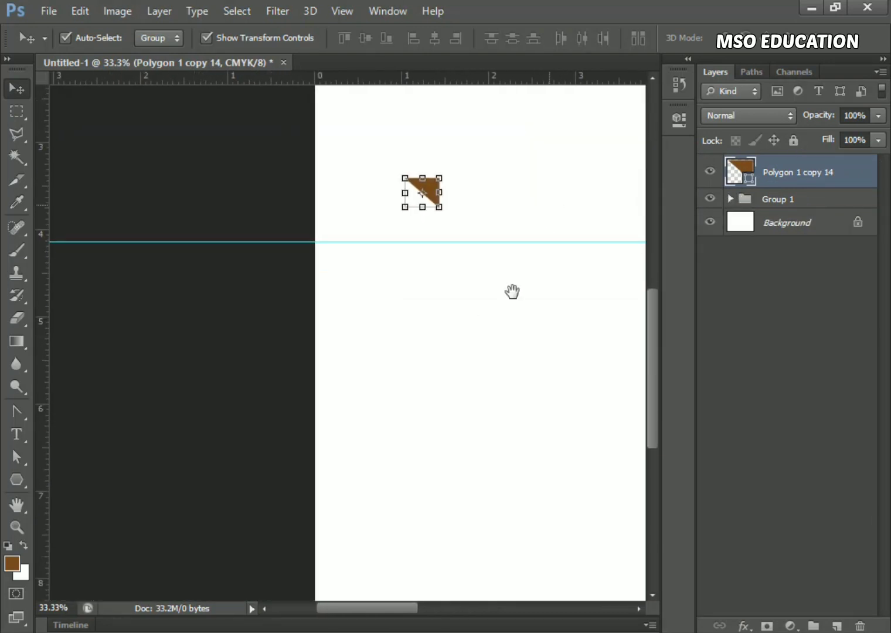
left_click_drag(475, 408, 331, 376)
left_click_drag(287, 147, 226, 528)
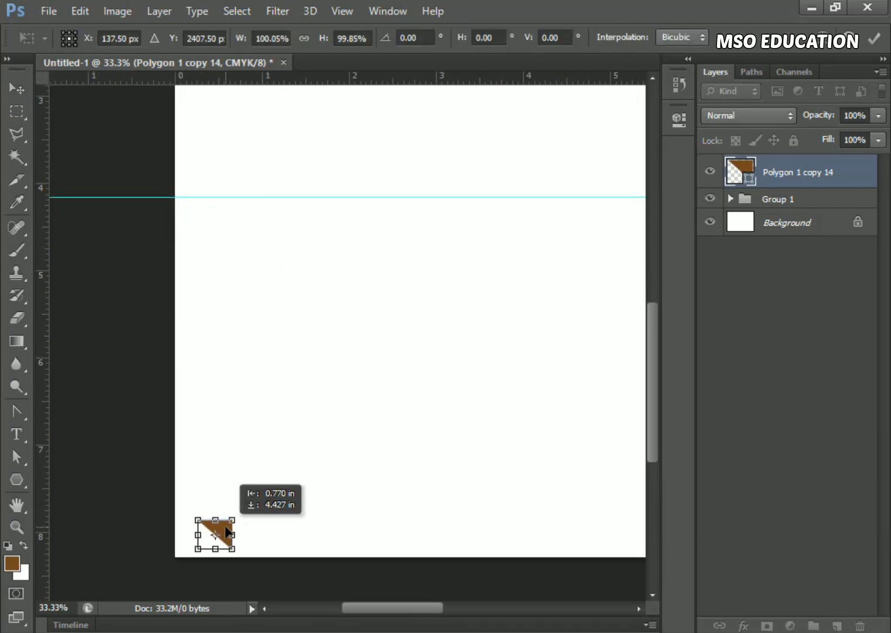
key("ctrl+plus")
key("ctrl+plus")
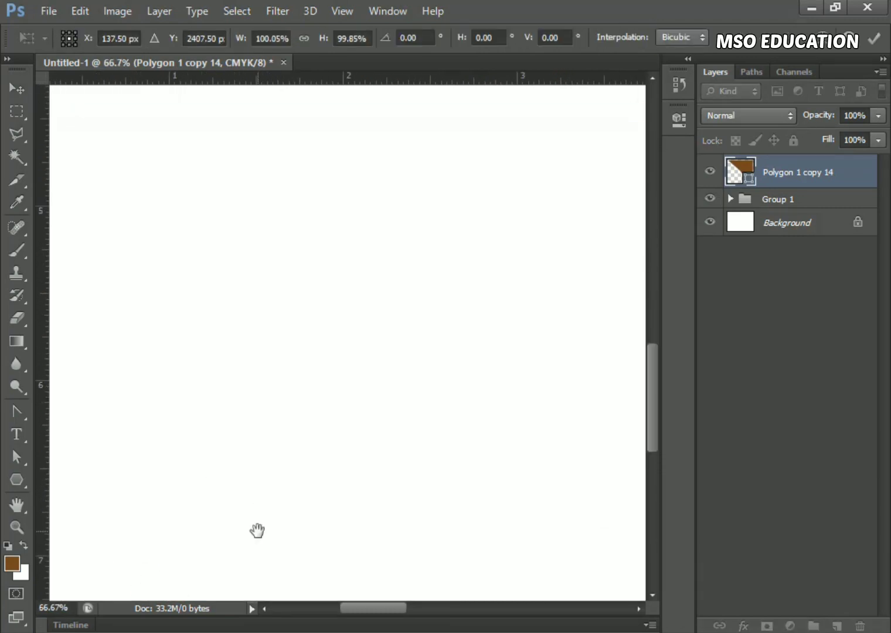
left_click_drag(257, 531, 283, 412)
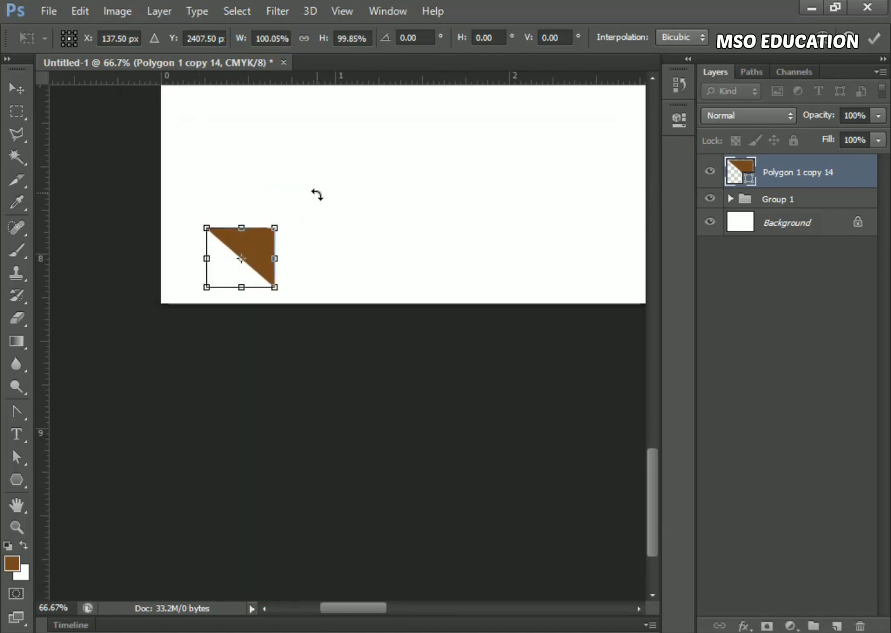
Step: Turn the dark-brown triangle 180° and fit its right angle flush into the page's lower-left corner
left_click_drag(322, 182, 162, 324)
left_click_drag(230, 271, 185, 278)
key("Down")
key("Down")
key("Down")
key("Down")
key("Down")
key("Down")
key("Down")
key("Down")
key("Down")
key("Down")
key("Down")
key("Down")
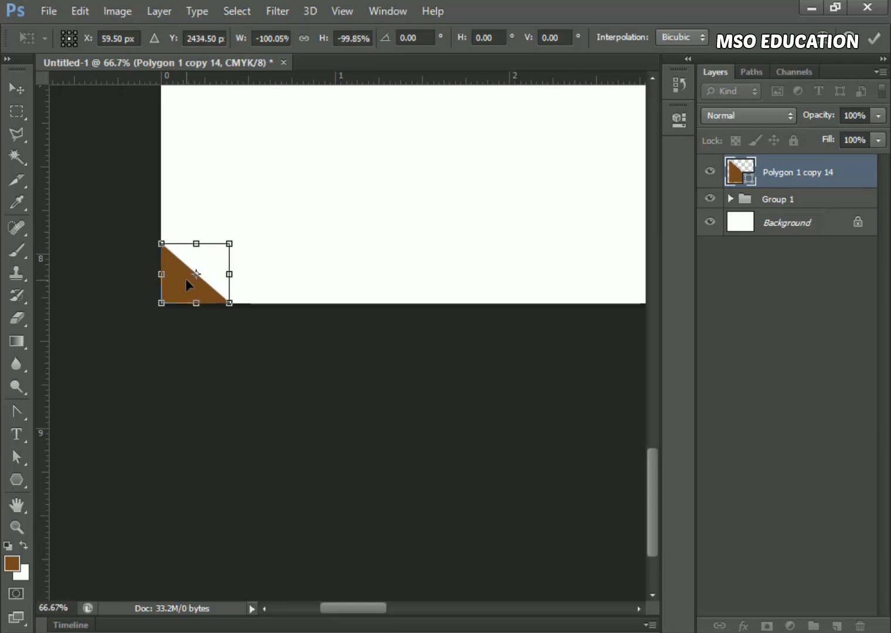
Step: Duplicate the corner triangle directly beside it along the page's lower edge and flip the copy horizontally
key("ctrl+plus")
key("ctrl+plus")
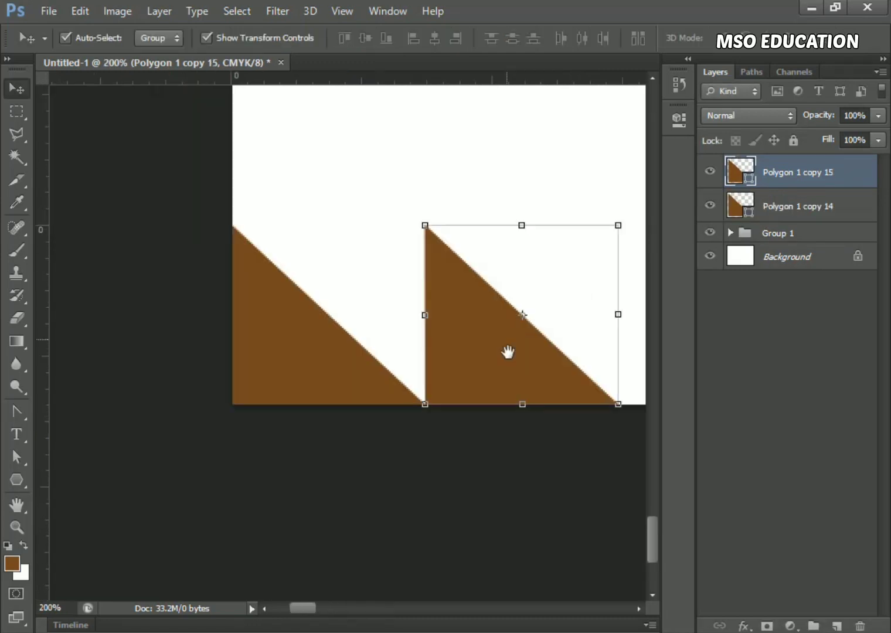
left_click_drag(508, 350, 347, 332)
left_click(80, 11)
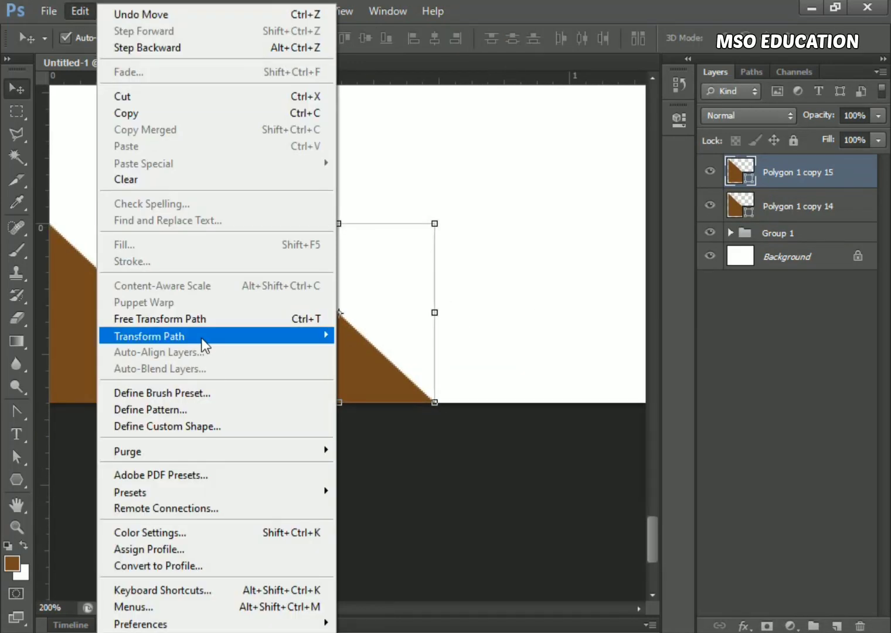
mouse_move(203, 342)
left_click(404, 524)
Step: Duplicate the corner triangle again and place the copy right of the mirrored one, leaving a thin vertical gap
left_click(95, 388)
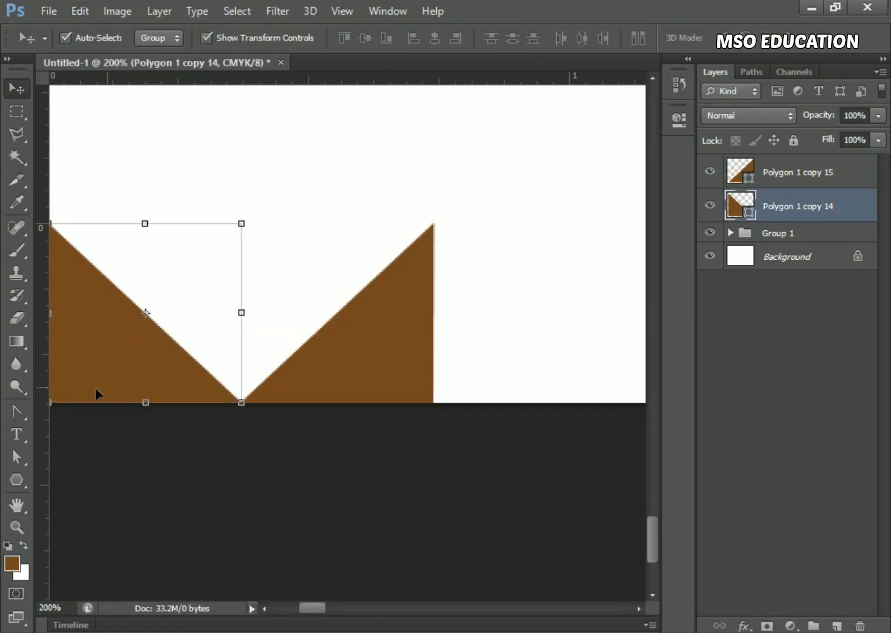
left_click_drag(790, 212, 837, 626)
left_click_drag(111, 365, 502, 384)
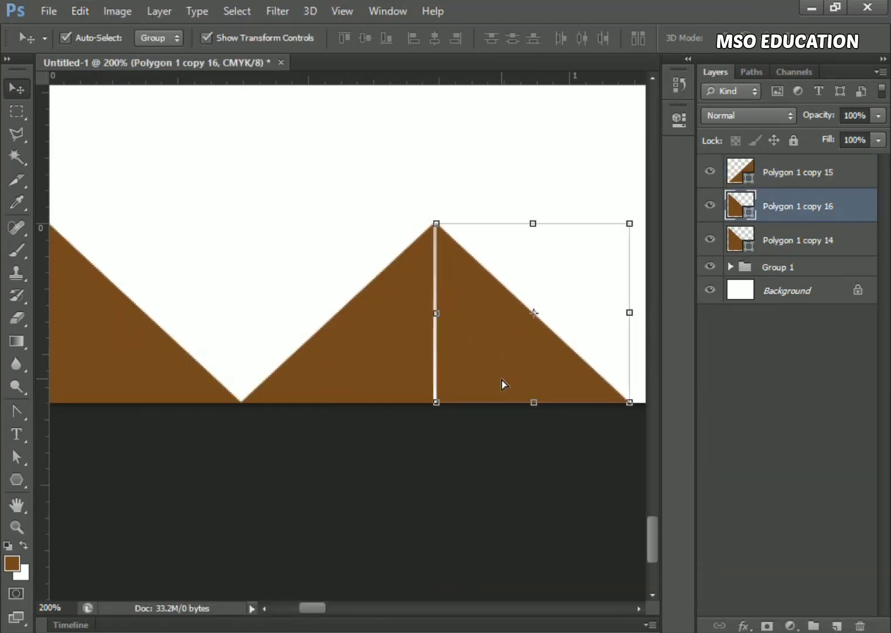
Step: Duplicate the corner triangle, place the copy above it on the page's left edge, and flip it vertically
left_click_drag(314, 226, 426, 239)
left_click_drag(756, 242, 836, 626)
left_click_drag(268, 374, 267, 186)
left_click(80, 11)
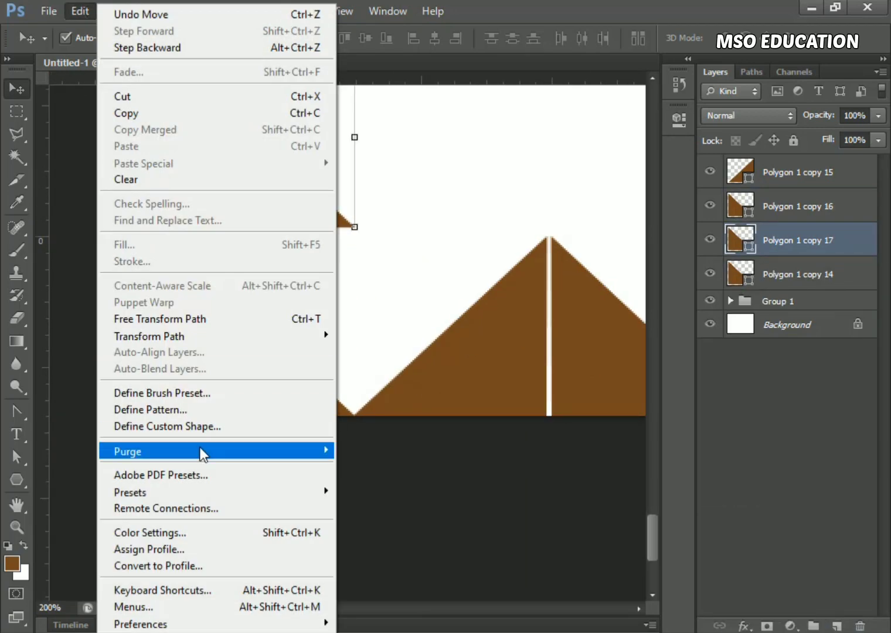
left_click(404, 527)
key("ctrl+z")
left_click(80, 10)
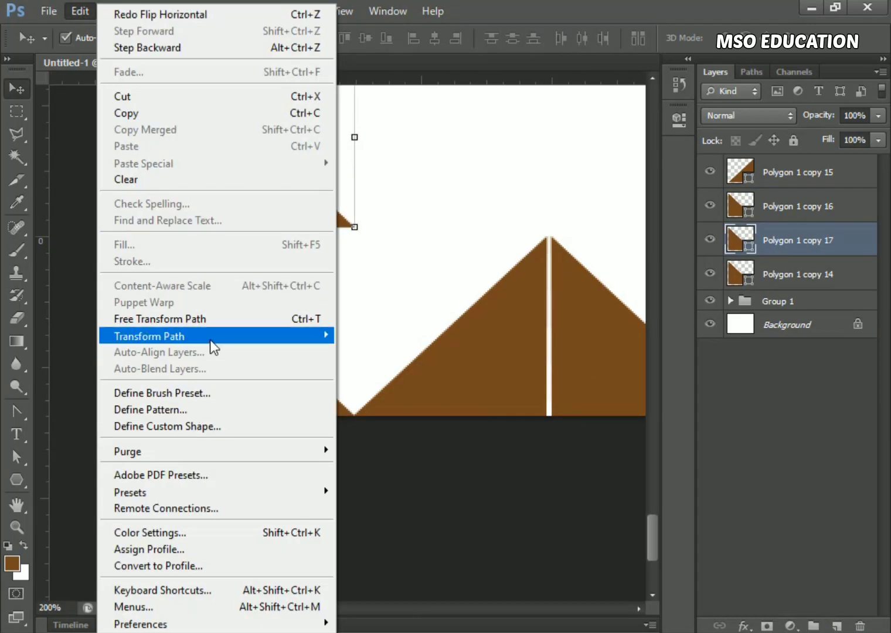
left_click(404, 541)
left_click_drag(321, 340, 360, 454)
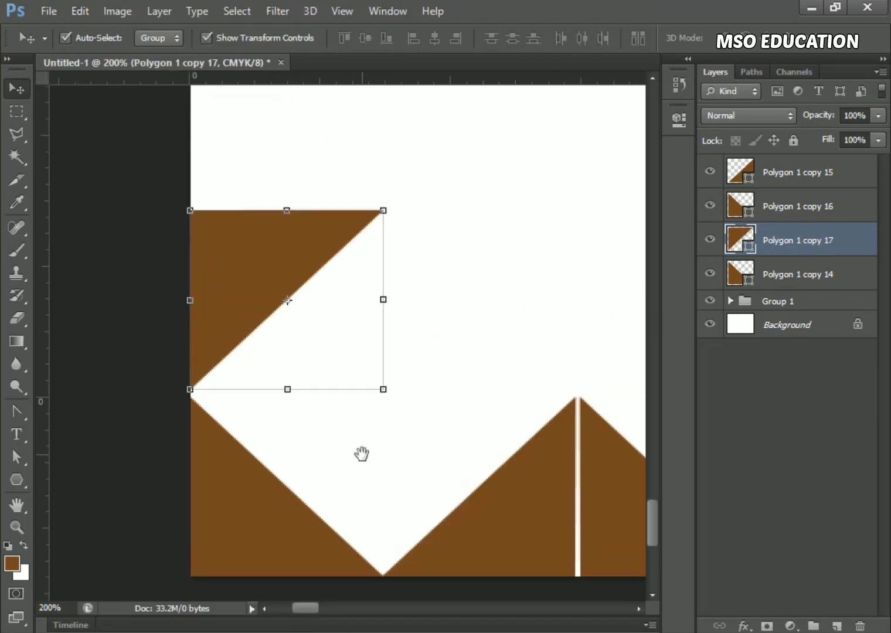
Step: Duplicate the vertically flipped triangle, flip the copy vertically, and place it directly above with a thin horizontal gap
left_click_drag(751, 249, 836, 626)
left_click(79, 10)
mouse_move(182, 342)
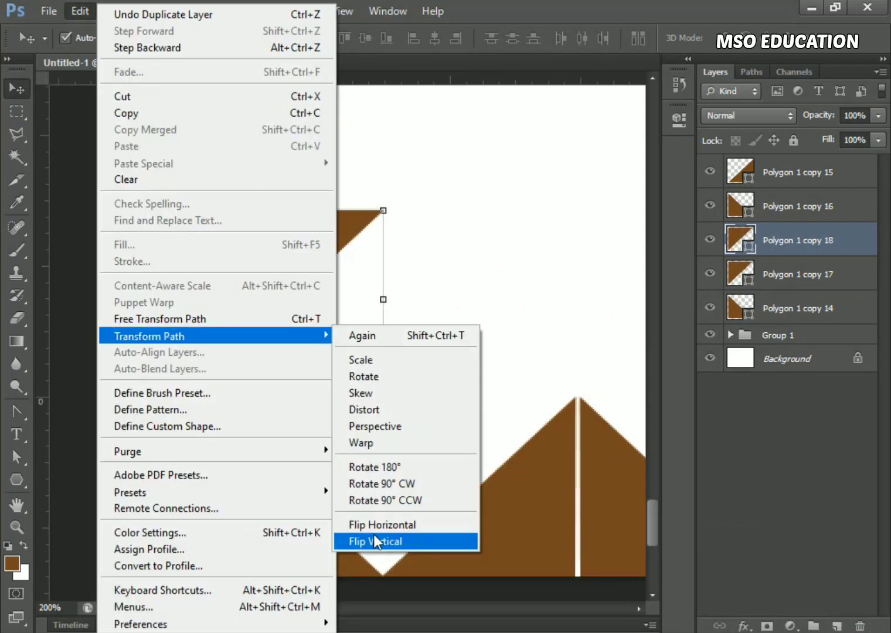
left_click(372, 536)
left_click_drag(250, 199, 246, 133)
key("Down")
key("Down")
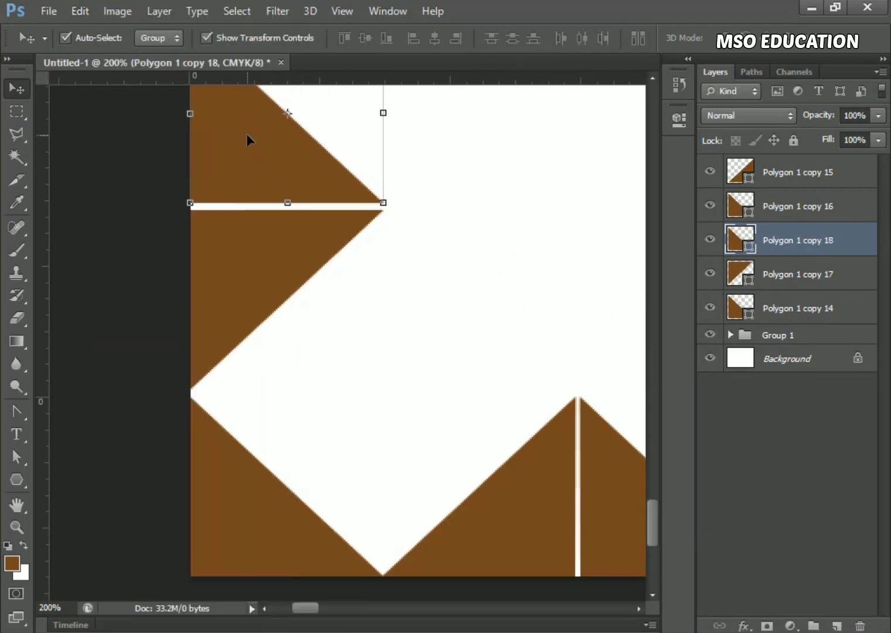
Step: Duplicate the corner triangle, flip the copy horizontally and vertically, and set it along the original's hypotenuse with a thin diagonal gap
key("ctrl+minus")
key("ctrl+minus")
left_click_drag(817, 315, 836, 626)
left_click_drag(304, 361, 335, 328)
left_click(80, 11)
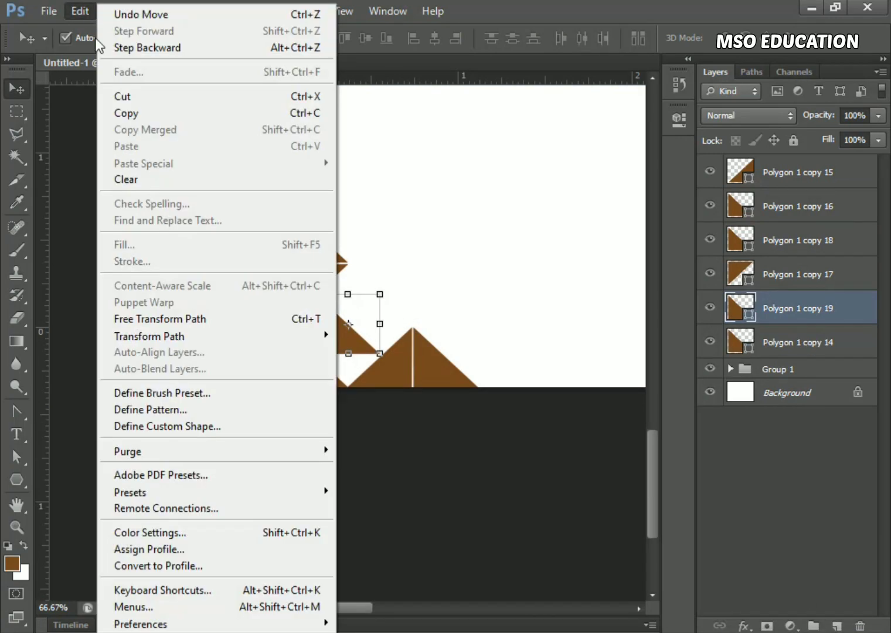
mouse_move(211, 336)
left_click(371, 523)
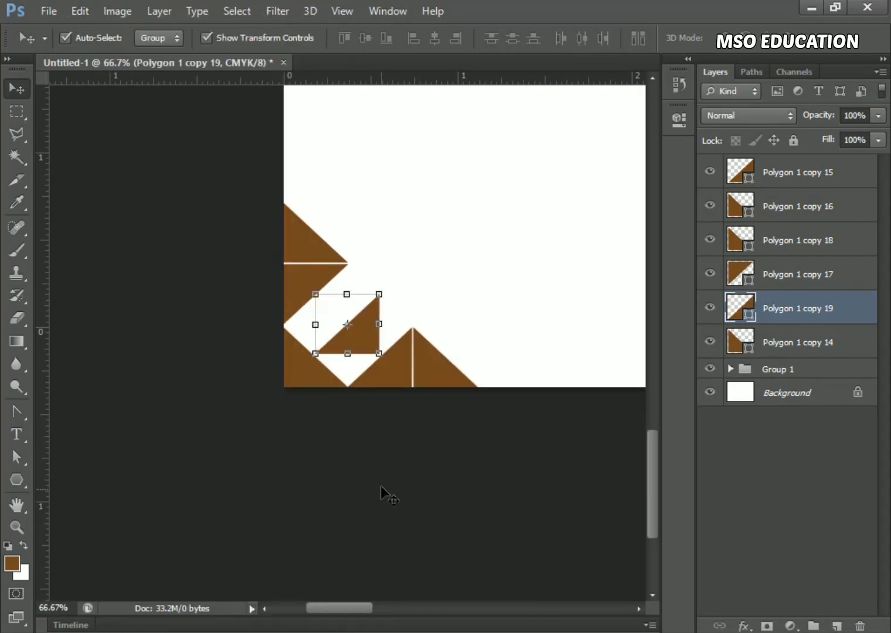
left_click(79, 11)
left_click(387, 540)
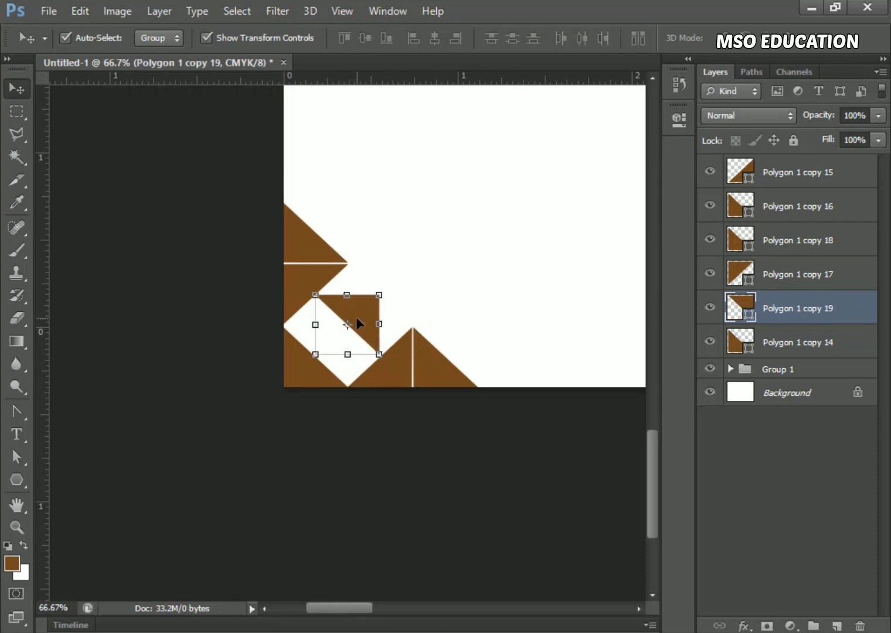
left_click_drag(356, 317, 330, 346)
Step: Change the fill of the Polygon 1 copy 19 triangle to the recently used light brown
key("ctrl+plus")
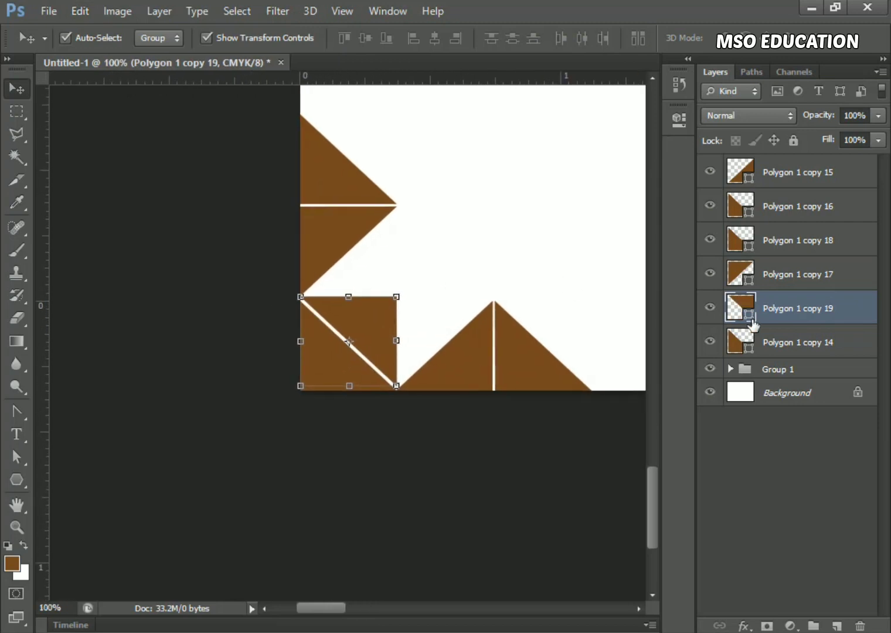
double_click(740, 307)
left_click(744, 287)
left_click(16, 481)
left_click(162, 38)
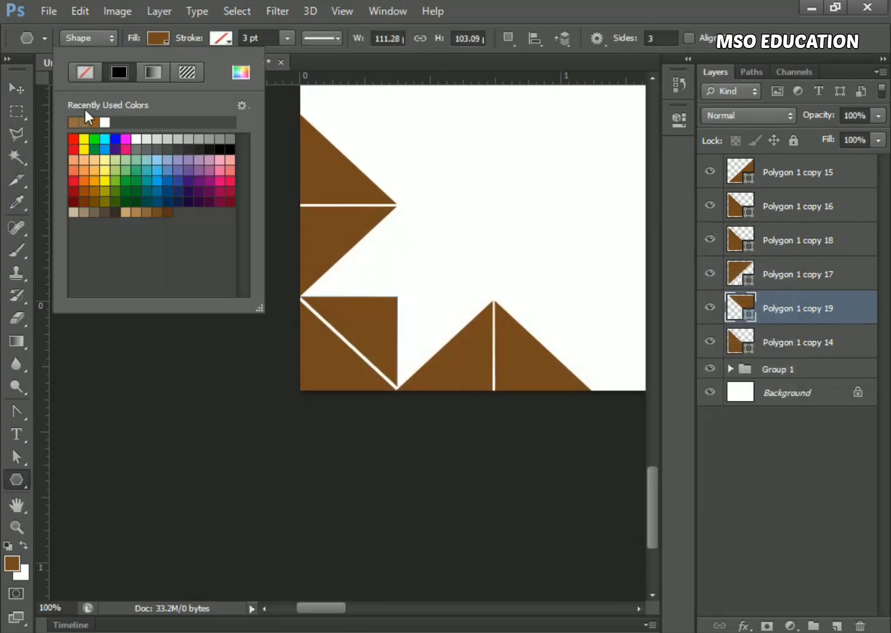
left_click(77, 122)
left_click(16, 89)
left_click(418, 350)
Step: Duplicate the light-brown triangle, rotate the copy until its right angle points to the lower left, and place it diagonally up-right of the original
left_click(790, 308)
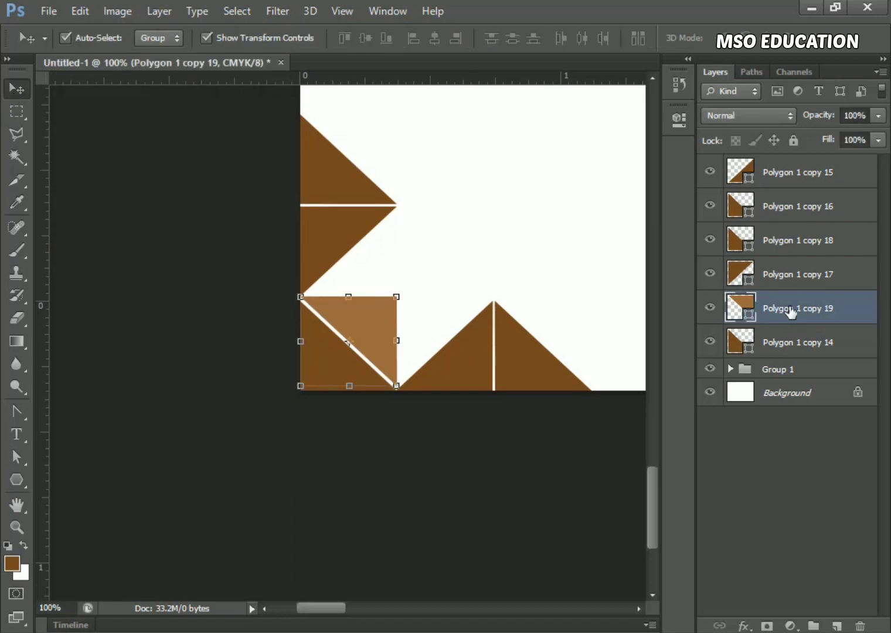
left_click_drag(790, 308, 836, 625)
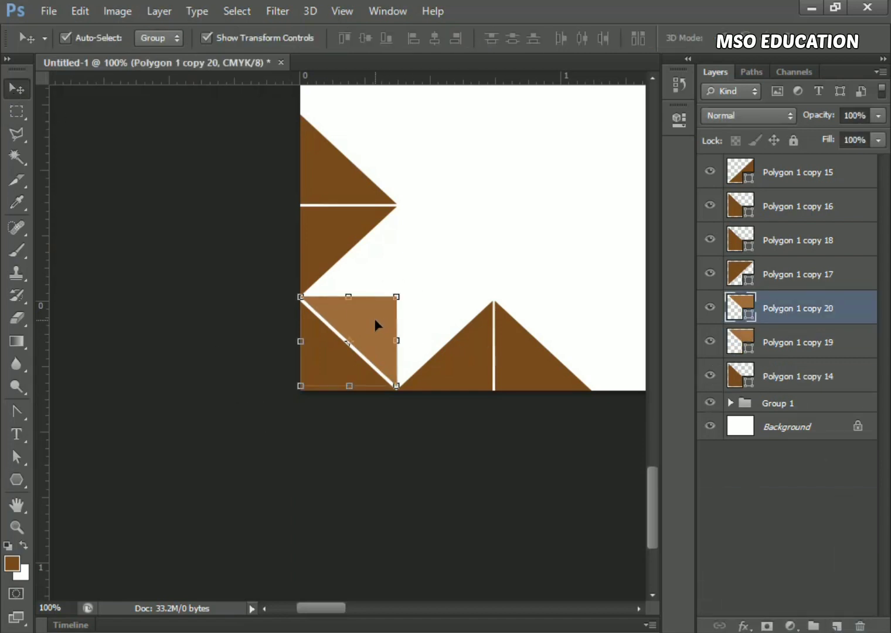
left_click_drag(372, 322, 433, 281)
left_click_drag(457, 255, 332, 359)
key("Escape")
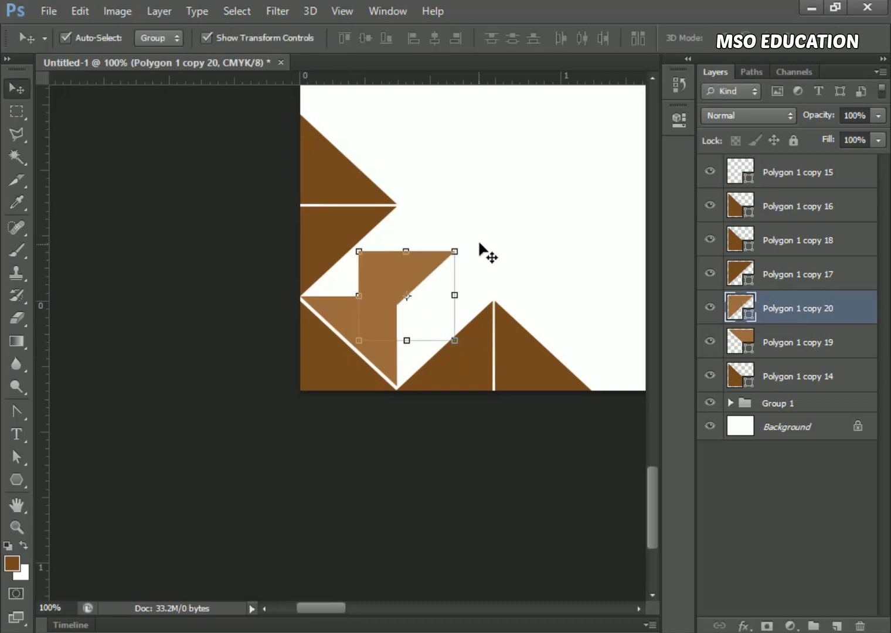
left_click_drag(476, 245, 328, 207)
left_click_drag(388, 330, 426, 280)
Step: Nudge the rotated light-brown copy so its right-angle corner sits a thin gap away from the original's corner
key("ctrl+plus")
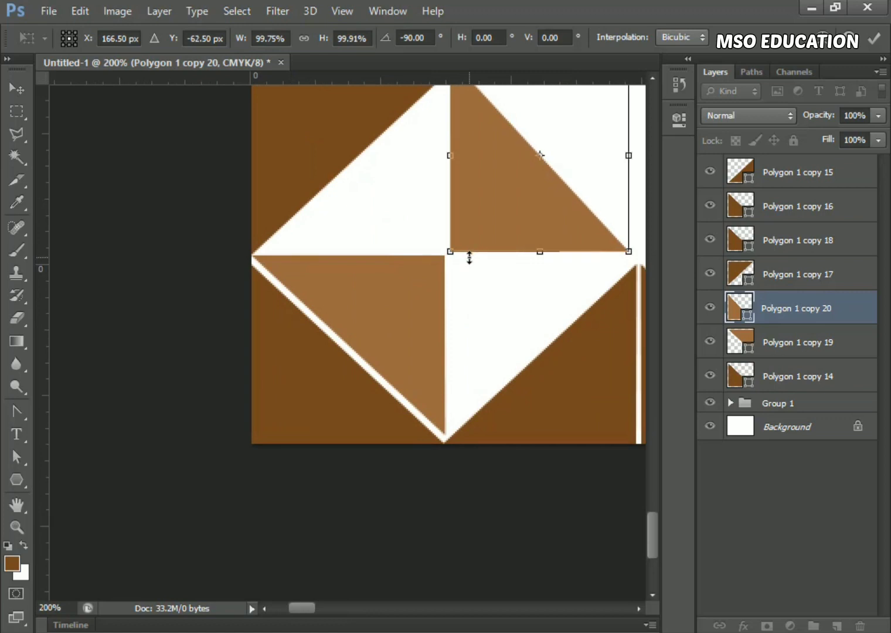
key("Left")
key("Down")
key("Down")
key("Right")
key("Up")
key("Return")
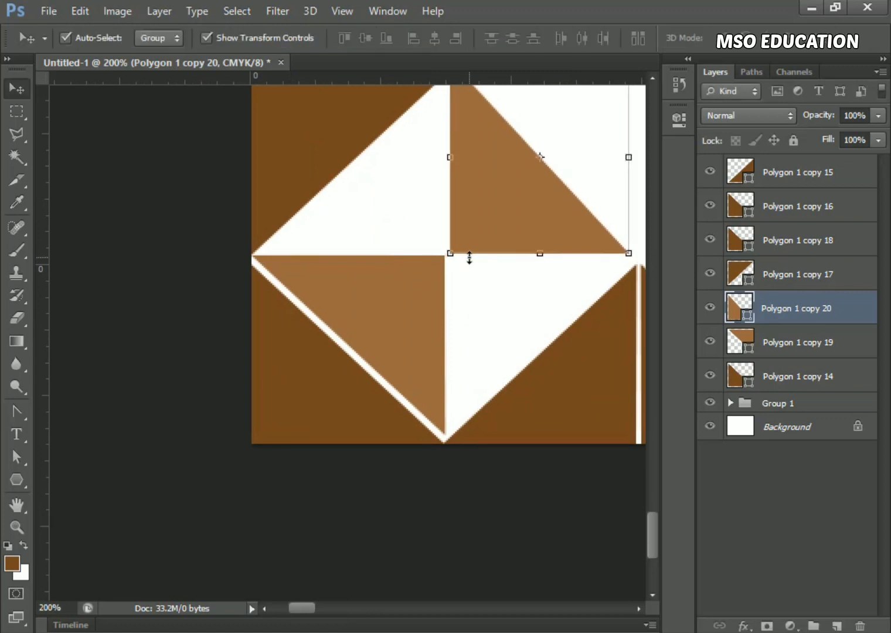
Step: Move the upper anchor point of the rotated light-brown triangle down and slightly right, reducing the shape's height to 102 px
left_click_drag(553, 325, 520, 402)
left_click(20, 457)
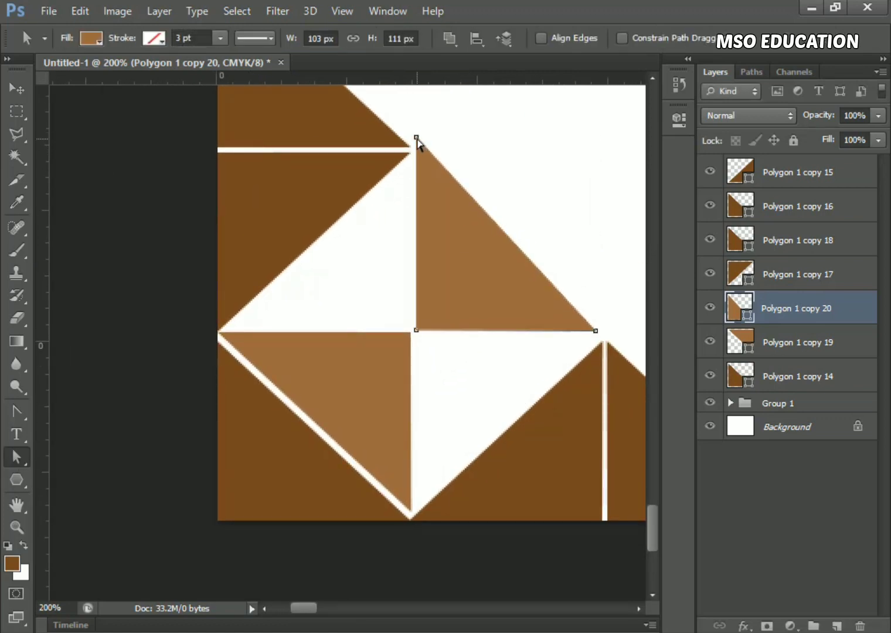
left_click(417, 139)
key("Down")
key("Down")
key("Down")
key("Down")
key("Down")
key("Down")
key("Down")
key("Down")
key("Down")
key("Right")
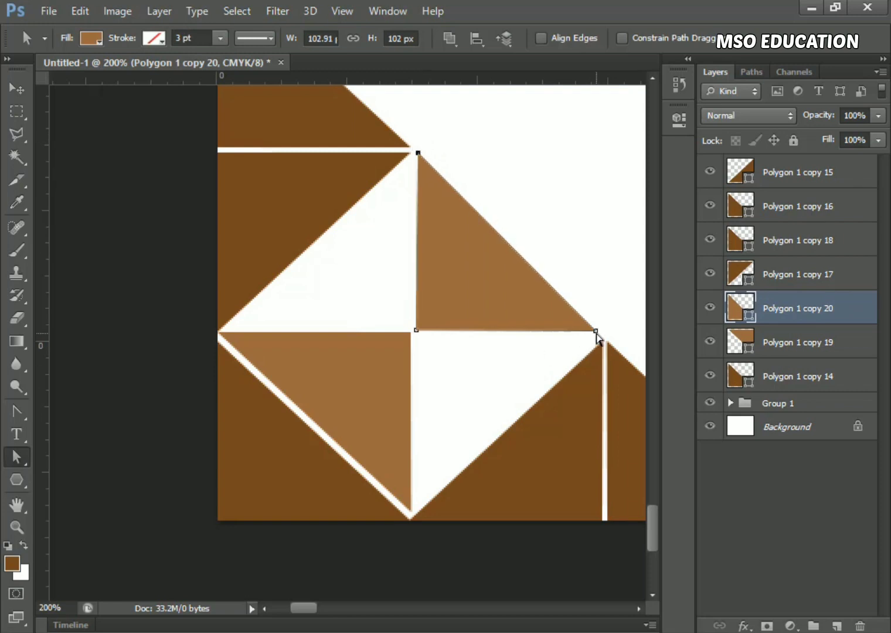
Step: Shift the same triangle's right anchor point about 2 px right and 2 px down, toward the neighbouring dark triangle's tip
key("Right")
key("Right")
key("Right")
key("Down")
key("Down")
key("Left")
left_click(16, 88)
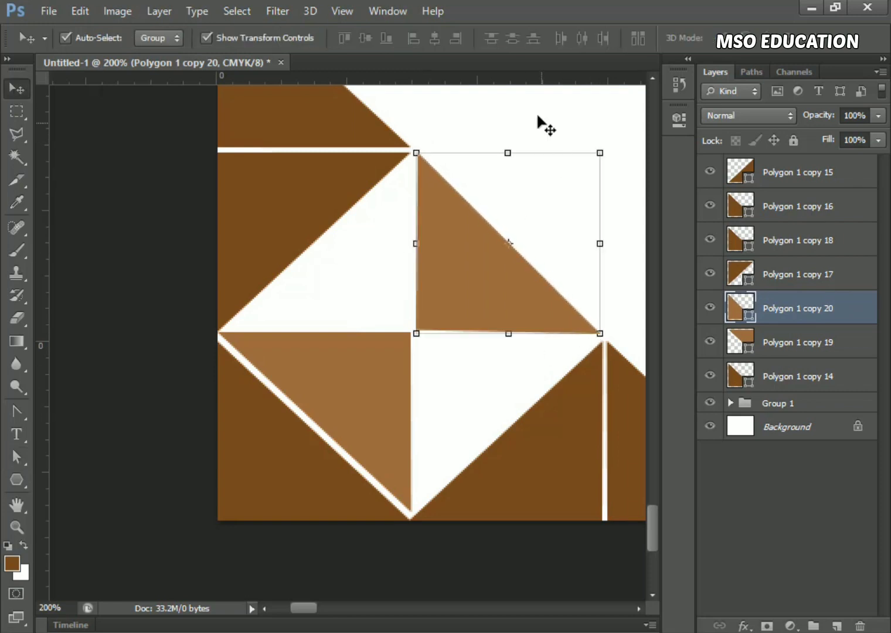
Step: Duplicate the reshaped light-brown triangle, rotate the copy about -90°, and move it into the empty space left of the original
left_click(537, 116)
key("ctrl+minus")
left_click(413, 288)
left_click_drag(413, 289, 376, 290)
left_click_drag(449, 233, 347, 187)
left_click_drag(390, 335, 353, 311)
key("ctrl+plus")
left_click_drag(377, 170, 299, 133)
left_click_drag(497, 302, 463, 330)
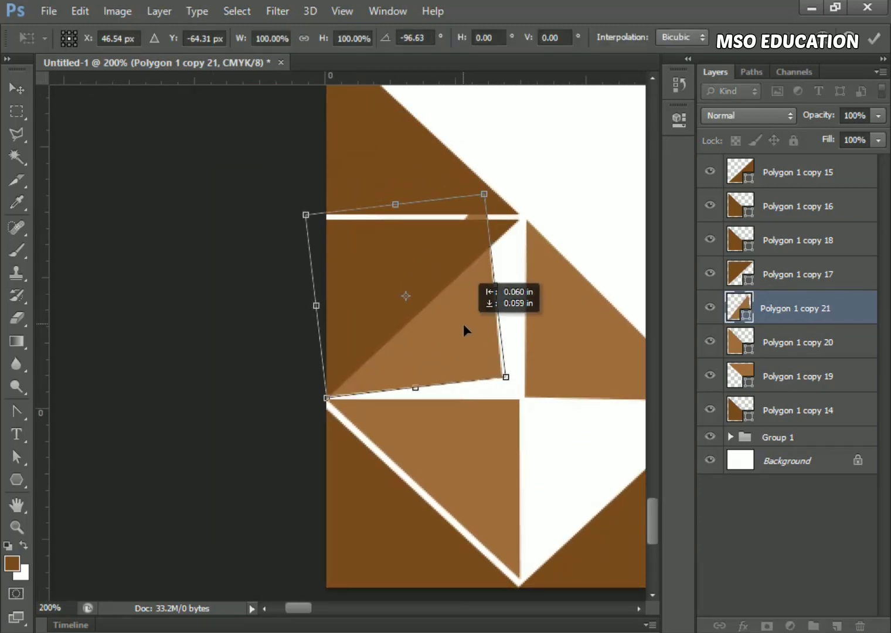
Step: Refine the copy's rotation to about -89.79° and align it along the dark triangle's hypotenuse
mouse_move(299, 185)
left_mouse_down()
mouse_move(288, 195)
mouse_move(304, 178)
left_mouse_up()
left_click_drag(466, 327, 483, 338)
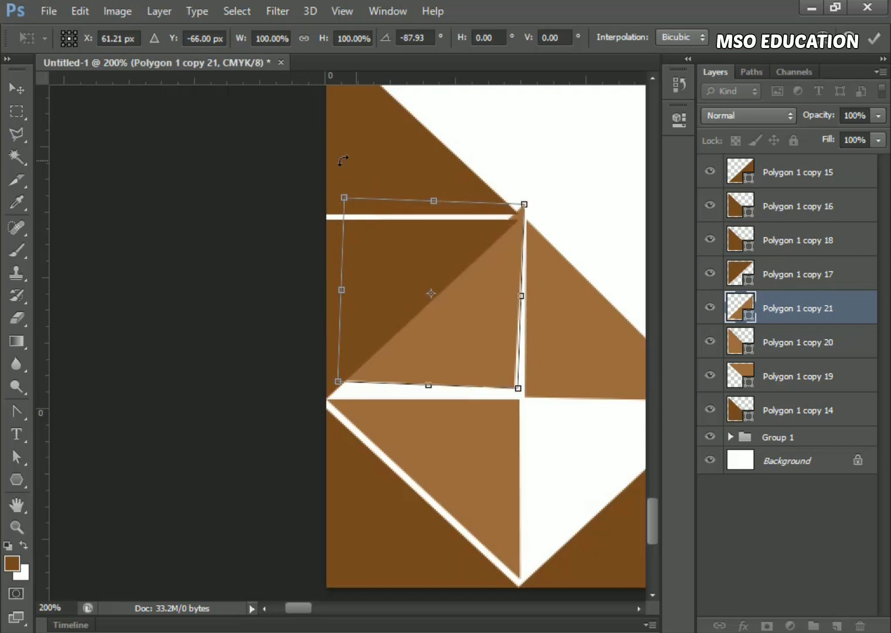
left_click_drag(342, 159, 334, 164)
left_click_drag(465, 321, 463, 331)
key("Right")
key("Left")
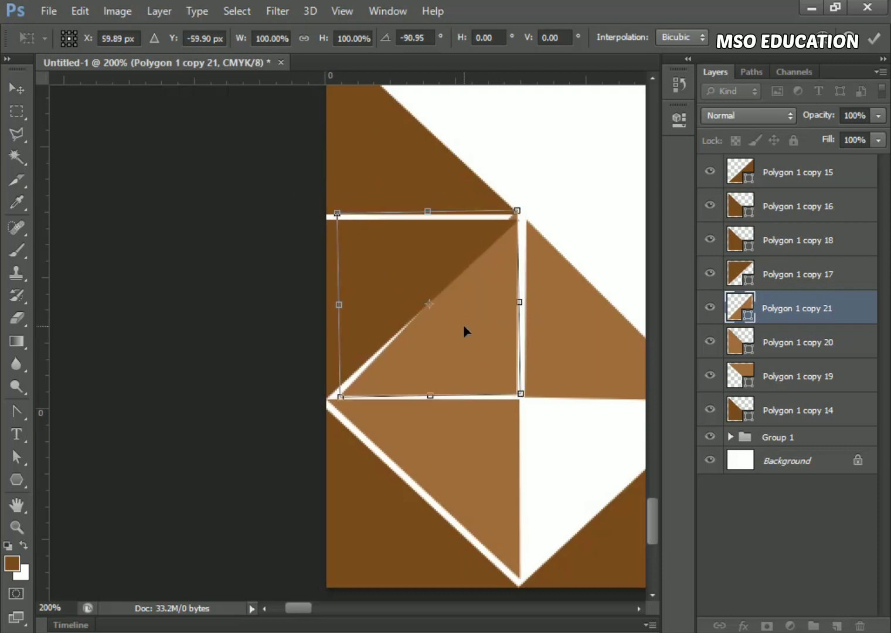
left_click_drag(338, 179, 338, 175)
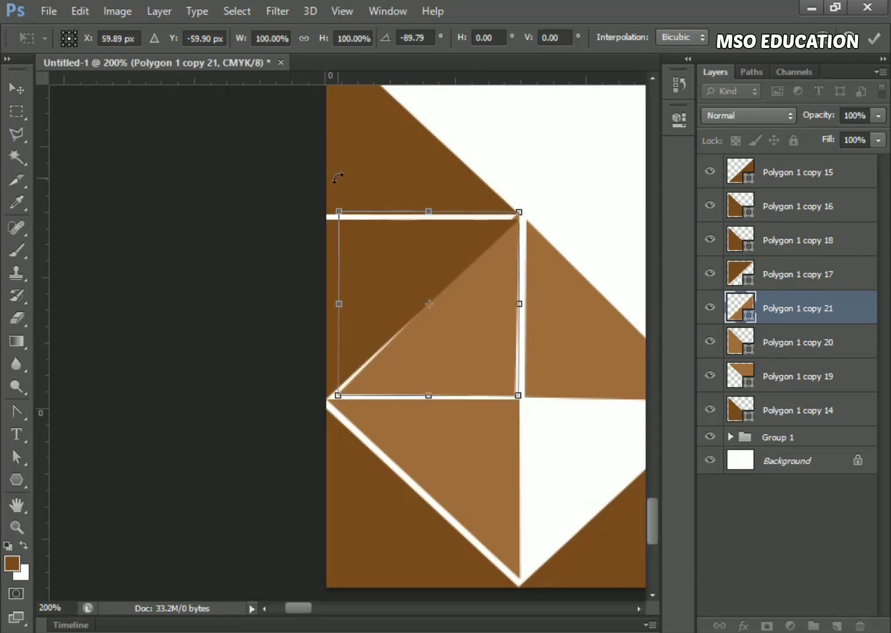
key("Up")
key("Return")
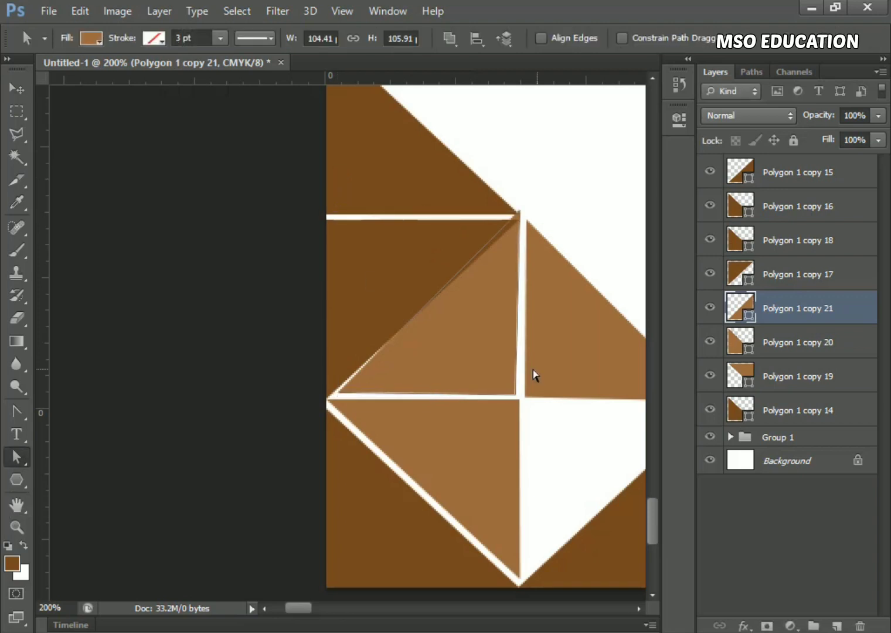
Step: Move the copy's upper anchor point 6 px down and 2 px right to follow the dark triangle's tip
key("Down")
key("Down")
key("Down")
key("Down")
key("Down")
key("Down")
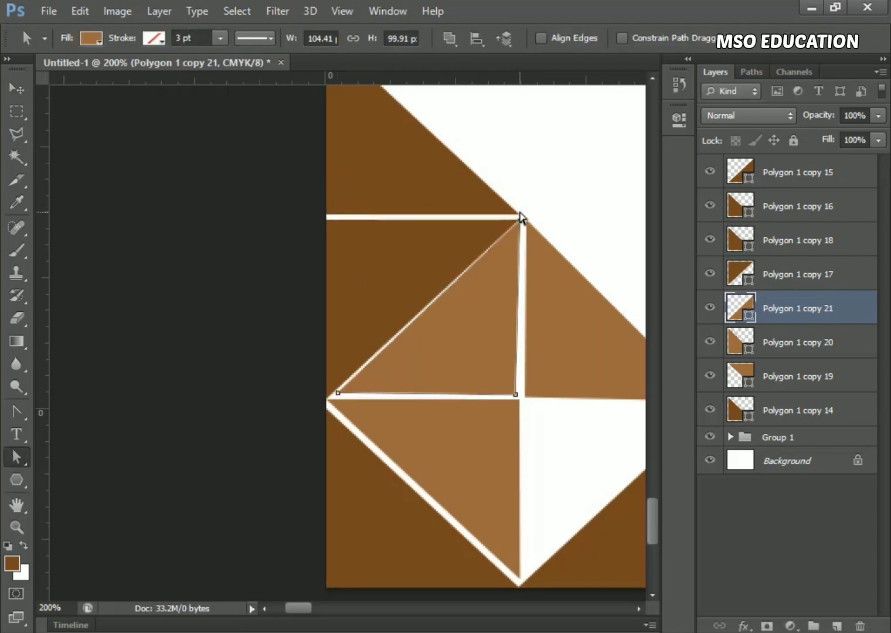
key("Right")
key("Right")
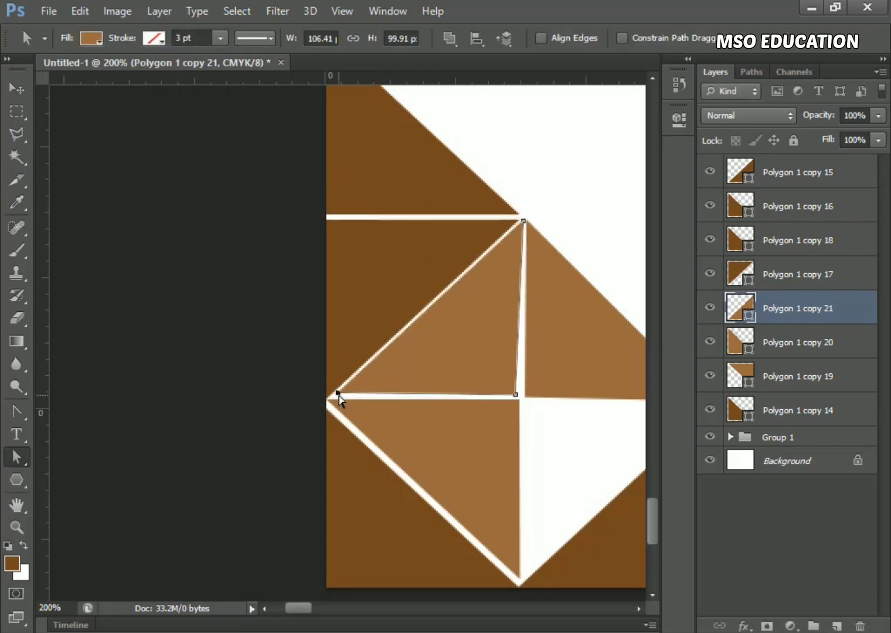
Step: Shift the copy's left anchor point 2 px left and slightly down, and nudge its lower-right corner point down
key("Left")
key("Left")
key("Down")
key("Down")
key("Down")
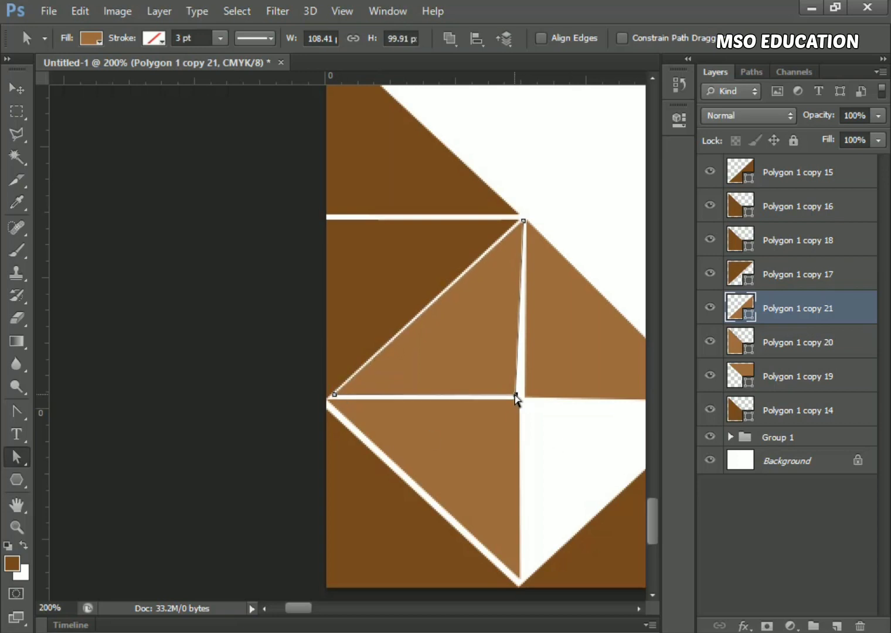
key("v")
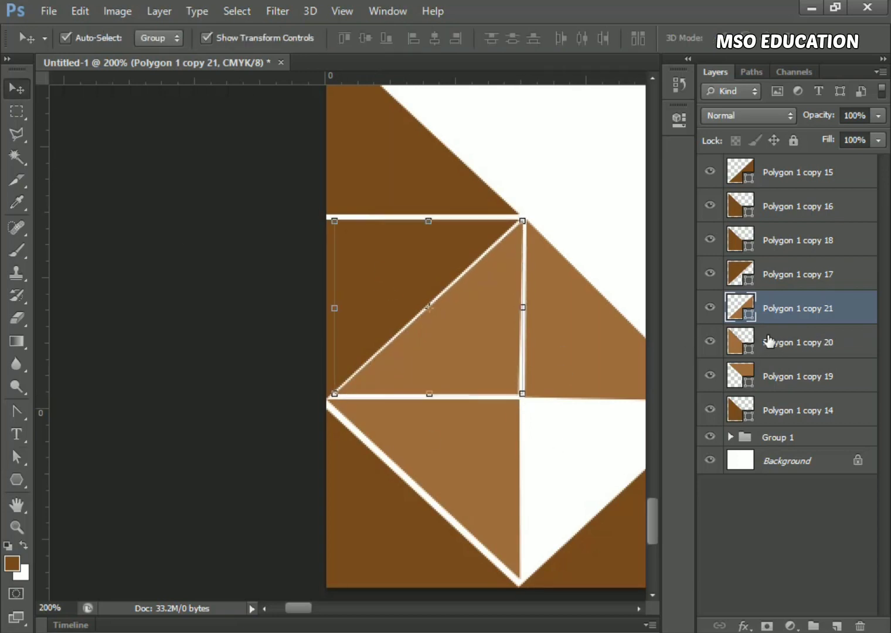
Step: Duplicate the adjusted triangle, flip the copy both ways (W -99.63%, H -100.09%) and place it in the diamond's empty lower-right quarter
left_click_drag(771, 314, 836, 625)
left_click_drag(491, 355, 608, 496)
left_click_drag(562, 525, 390, 425)
left_click_drag(481, 451, 261, 261)
left_click_drag(317, 314, 386, 359)
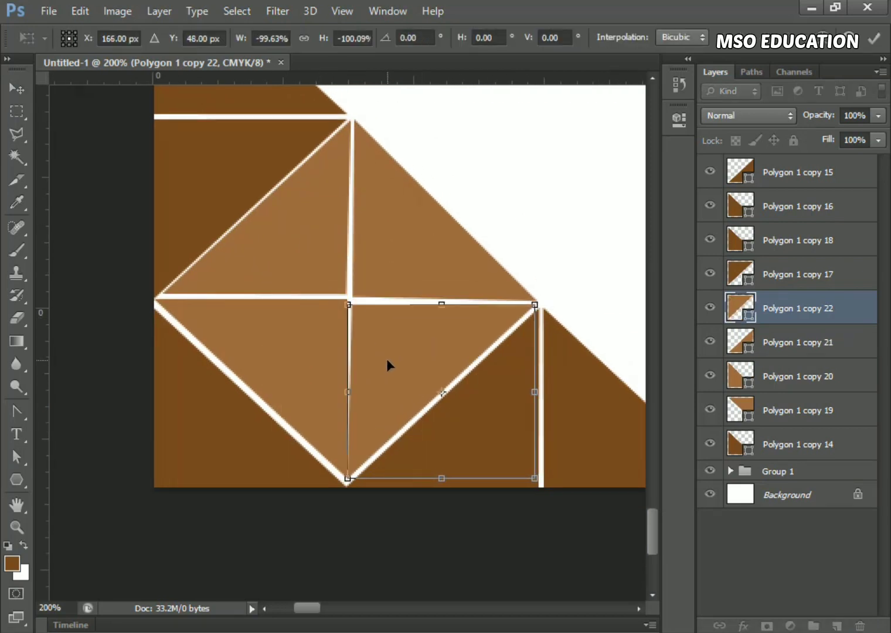
key("Return")
Step: Nudge the diamond's lower-left triangle about 1 px down and shift its bottom anchor point about 2 px left
left_click(305, 395)
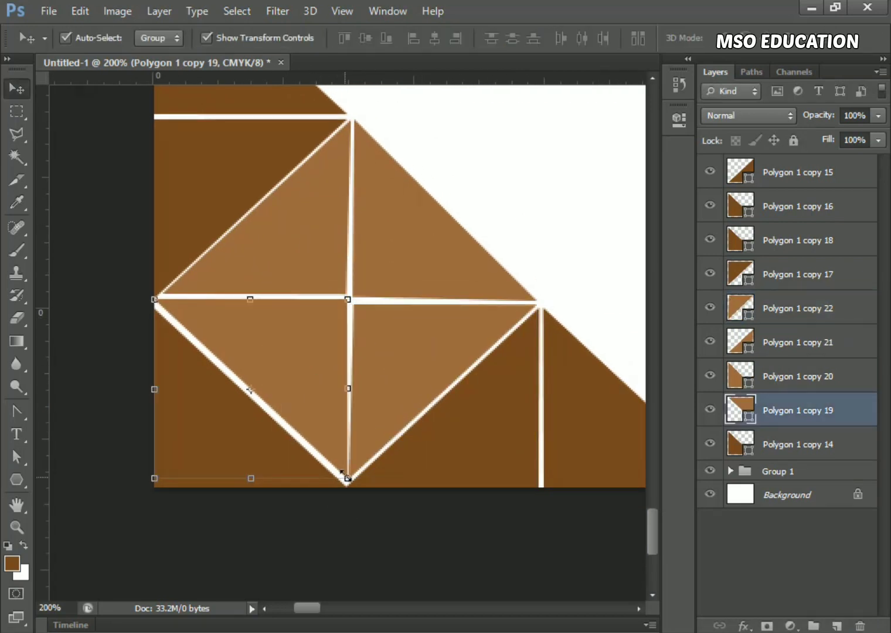
left_click(16, 457)
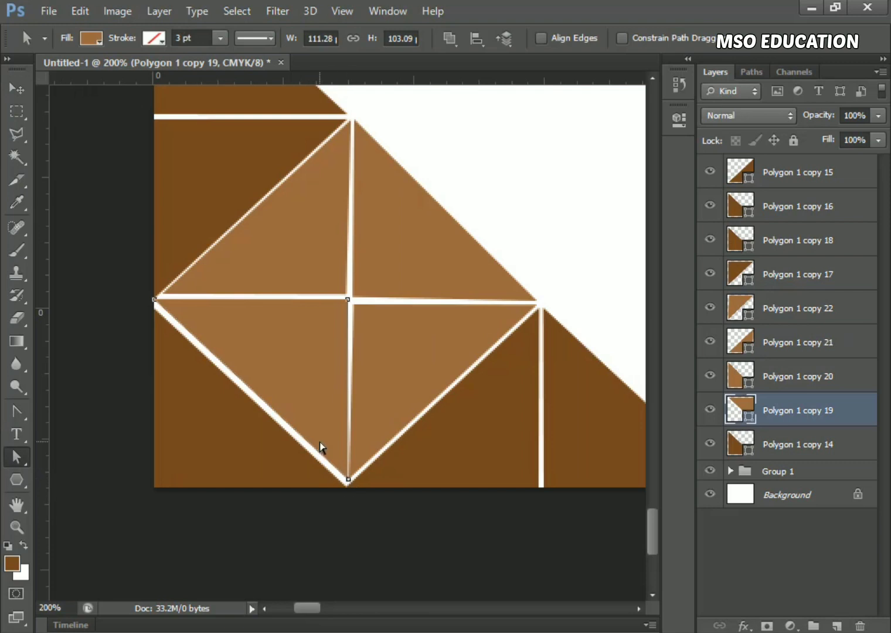
key("v")
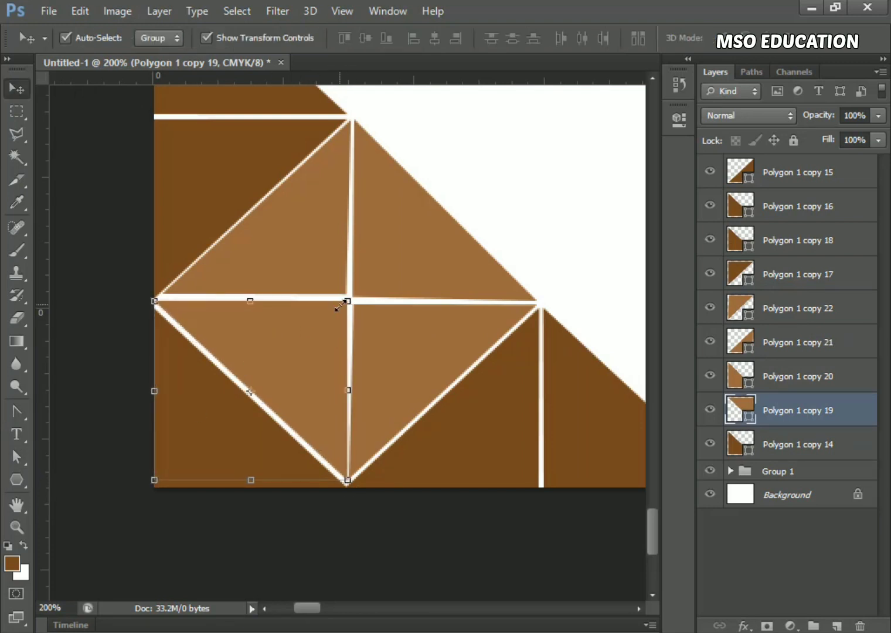
left_click(17, 458)
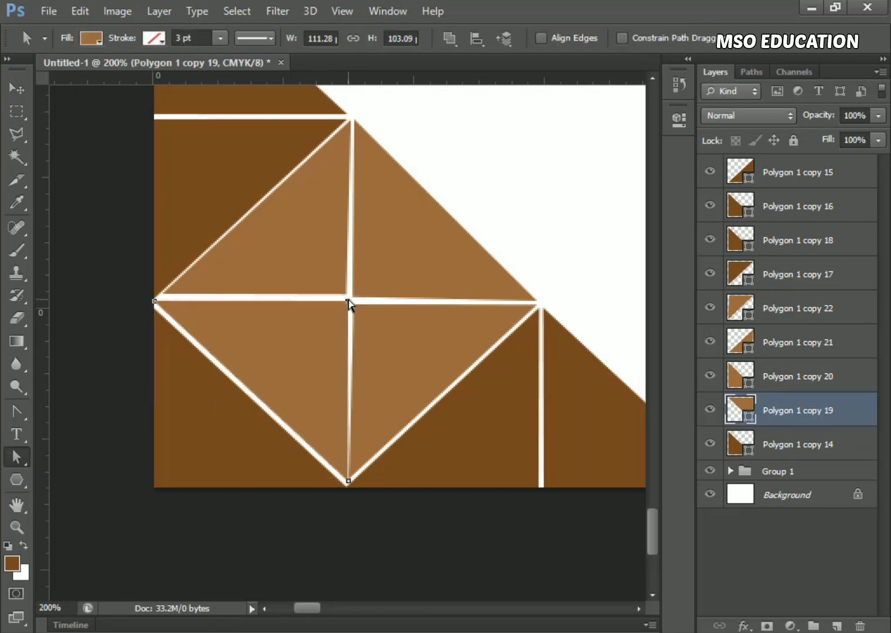
left_click_drag(349, 482, 345, 482)
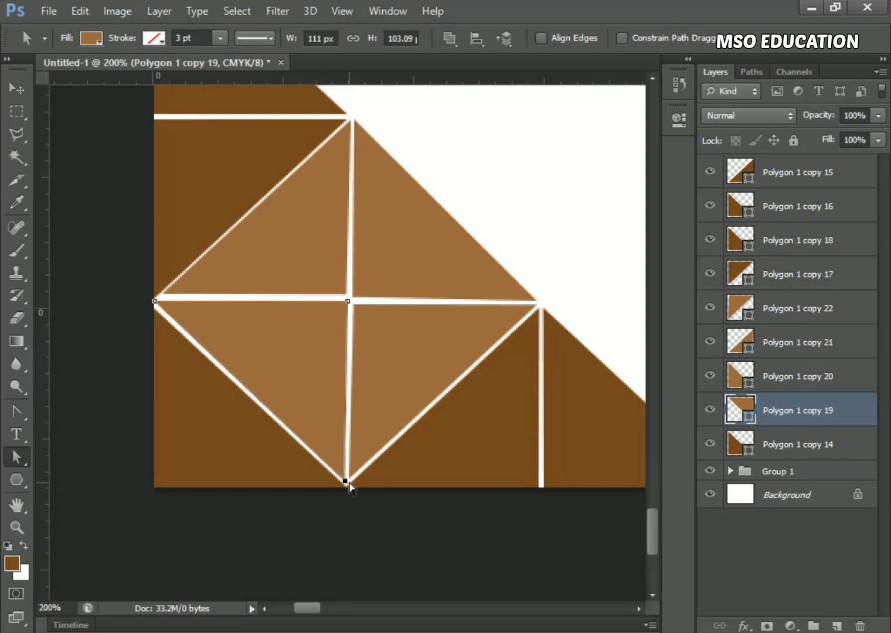
Step: Select all triangles of the lower-left corner pattern and enlarge them together from the page corner to about 2 in wide
left_click(17, 88)
key("ctrl+minus")
key("ctrl+minus")
key("ctrl+minus")
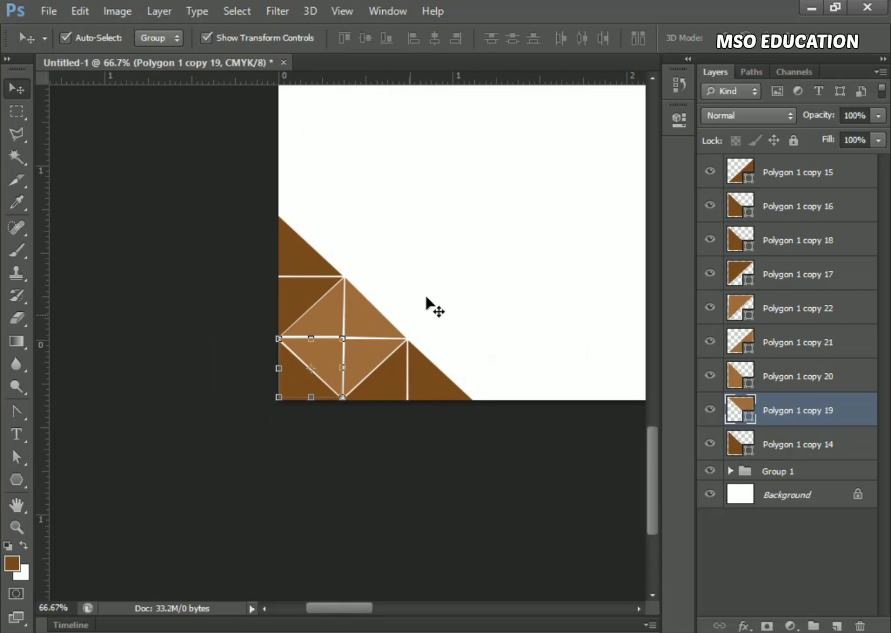
left_click(18, 204)
left_click_drag(243, 494, 56, 467)
key("ctrl+minus")
key("ctrl+minus")
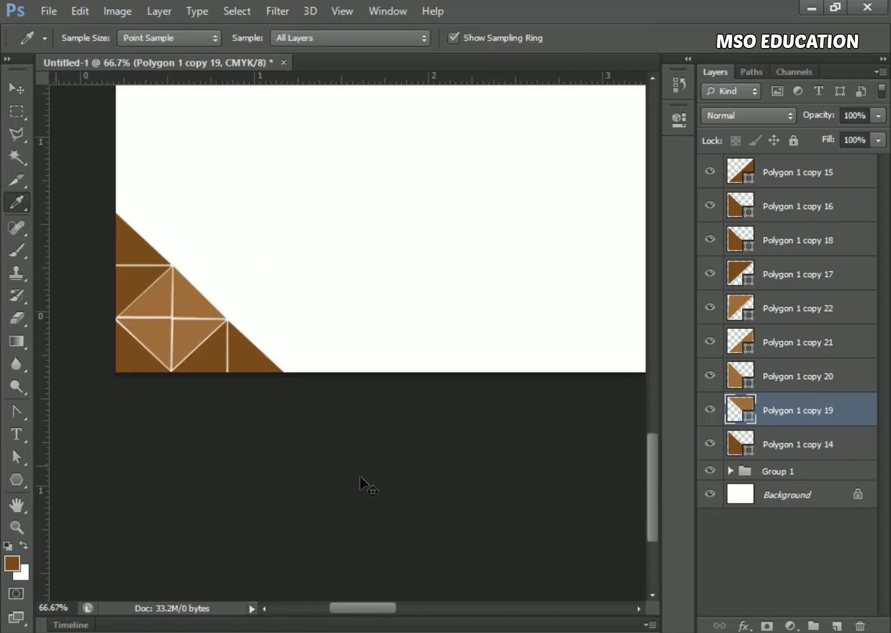
left_click_drag(471, 466, 289, 465)
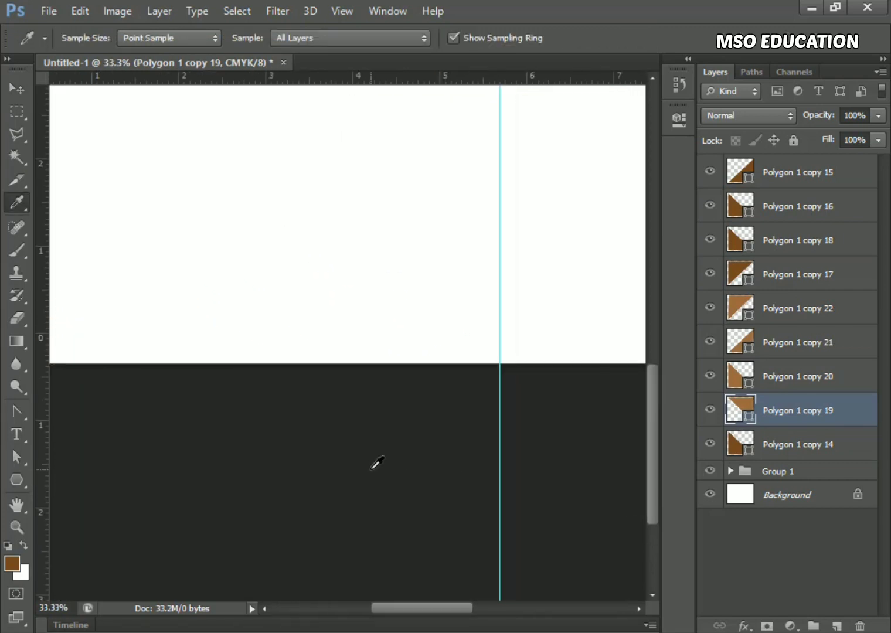
key("ctrl+minus")
key("ctrl+minus")
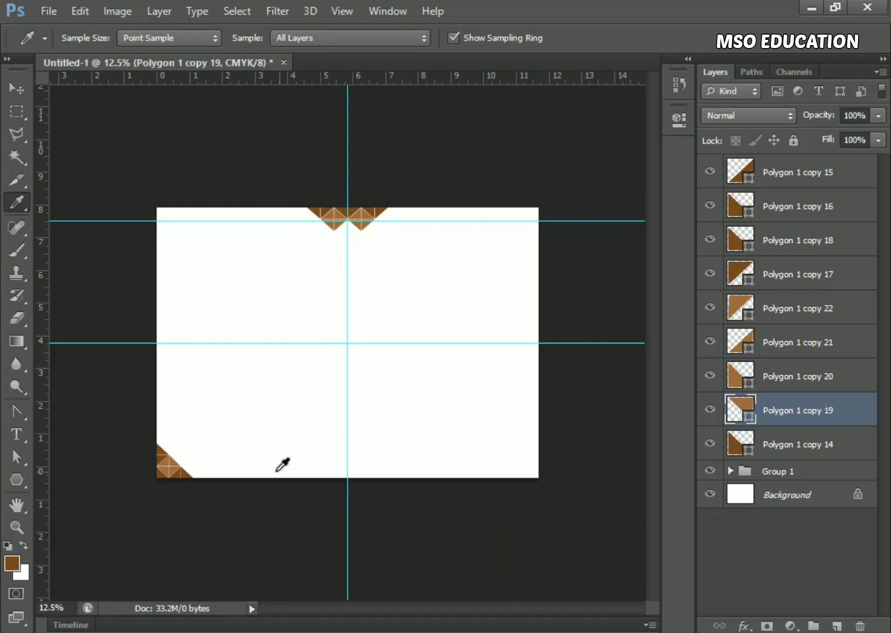
left_click(13, 92)
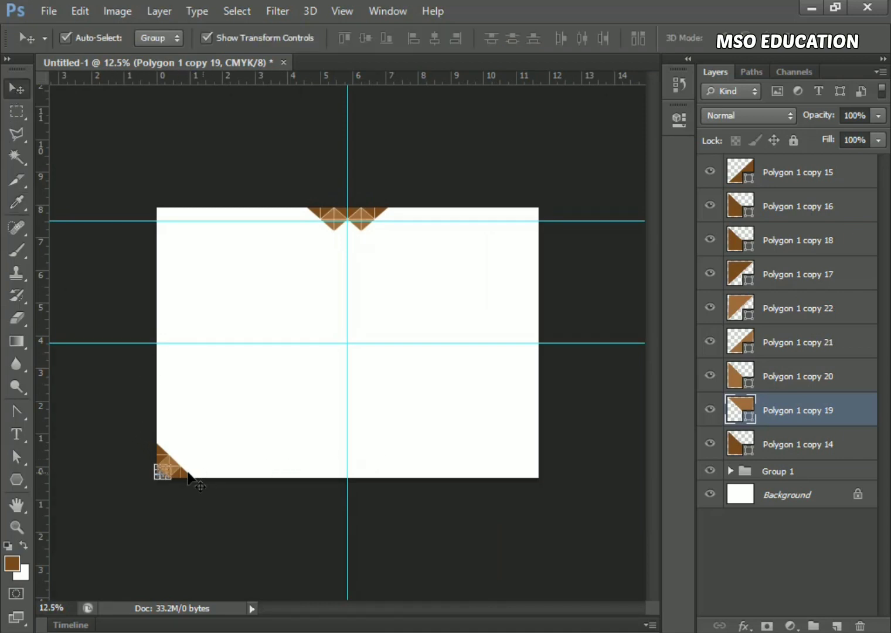
left_click_drag(153, 437, 219, 540)
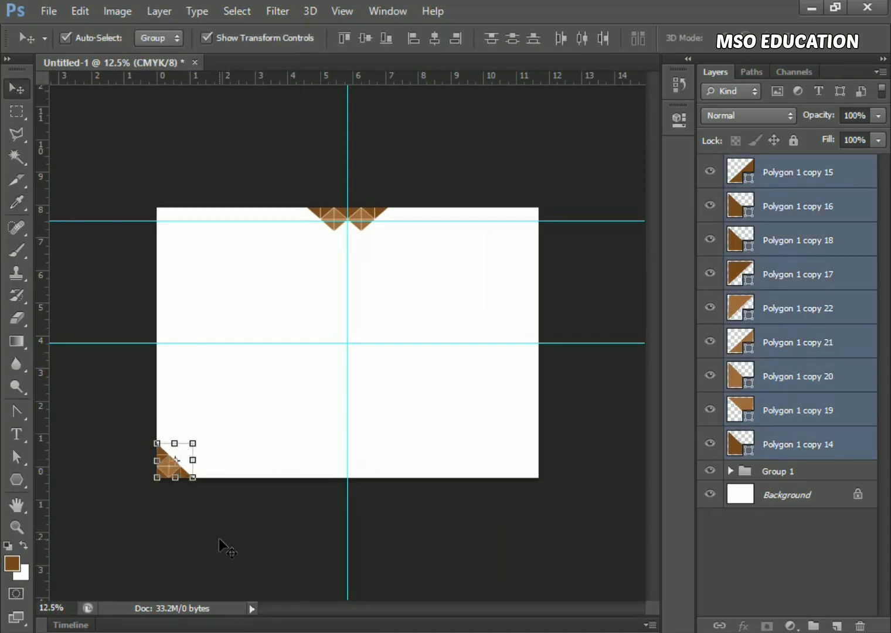
left_click_drag(199, 435, 238, 416)
key("Return")
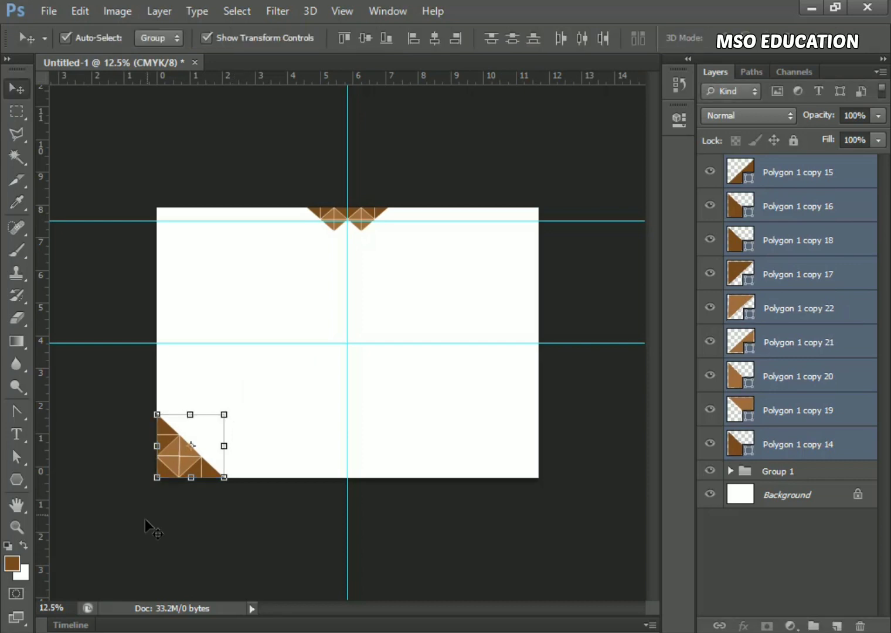
Step: Combine the selected lower-left corner triangles into one layer group
key("ctrl+plus")
key("ctrl+plus")
key("ctrl+plus")
key("space")
left_click_drag(284, 471, 546, 76)
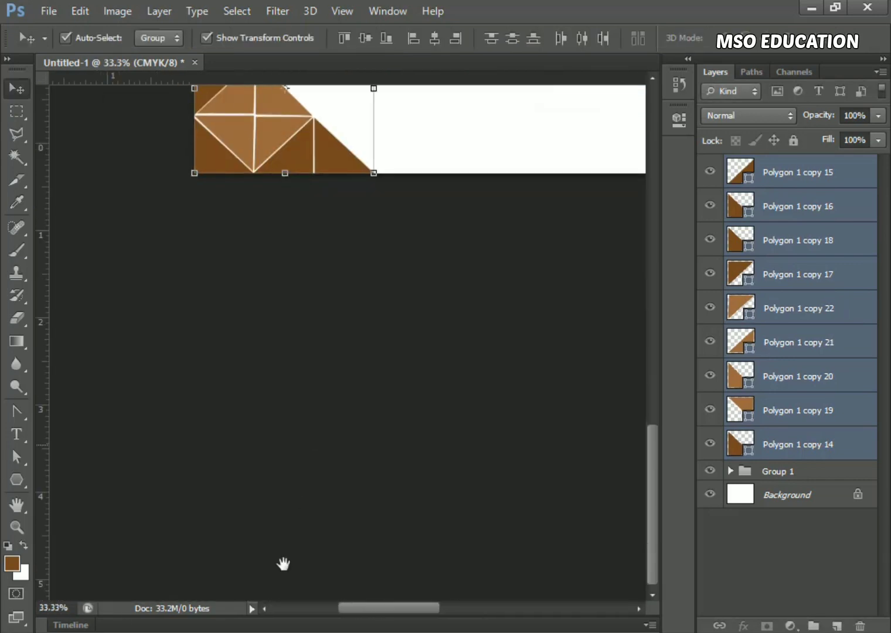
left_click_drag(283, 564, 237, 500)
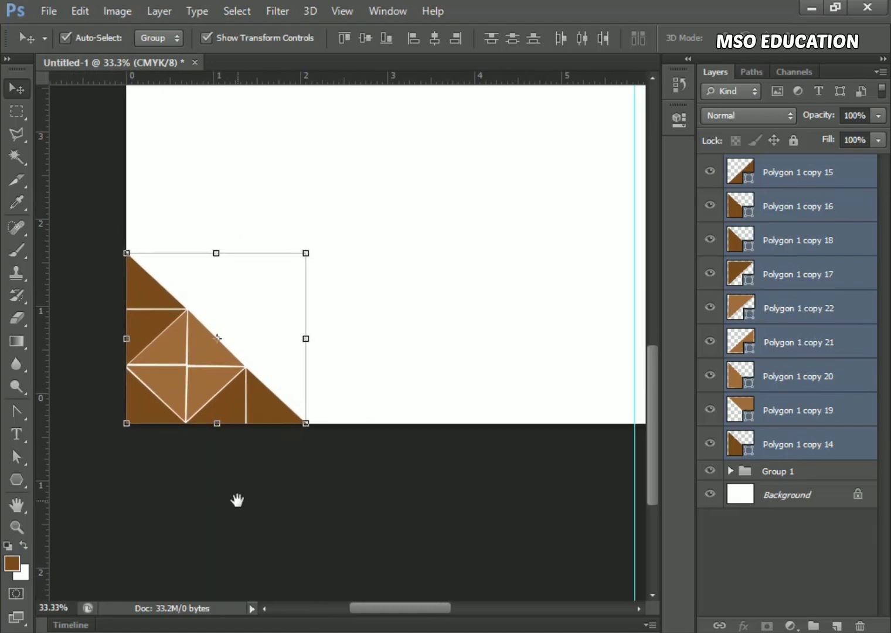
key("ctrl+g")
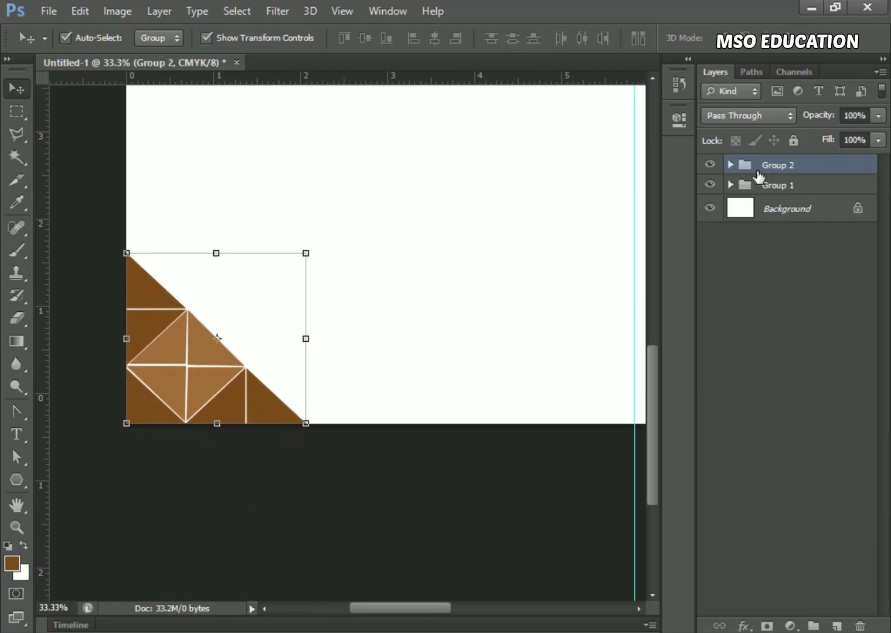
Step: Duplicate the corner pattern group and move the copy along the bottom edge to the page's lower-right corner
left_click_drag(757, 174, 837, 625)
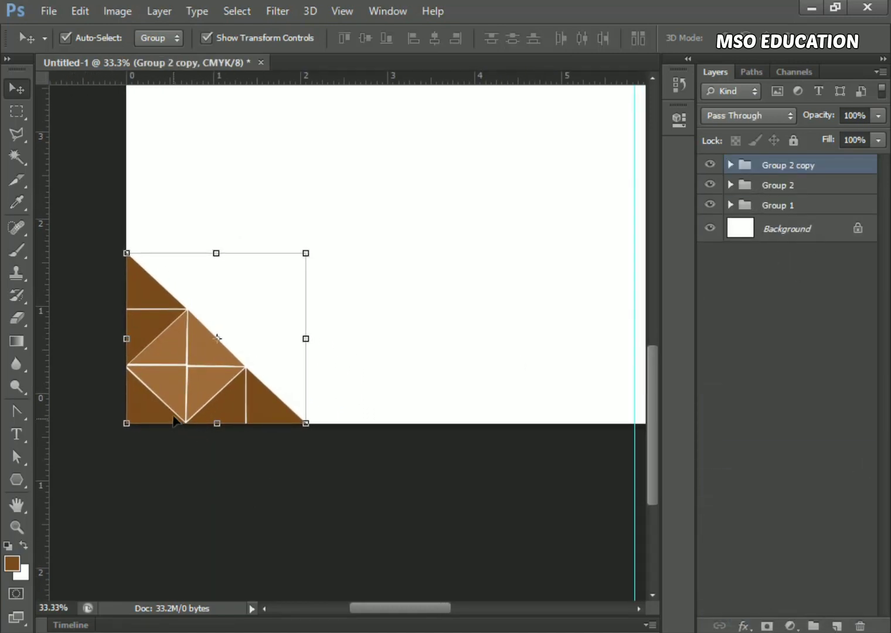
left_click_drag(174, 420, 547, 408)
left_click_drag(217, 548, 52, 535)
left_click(516, 379)
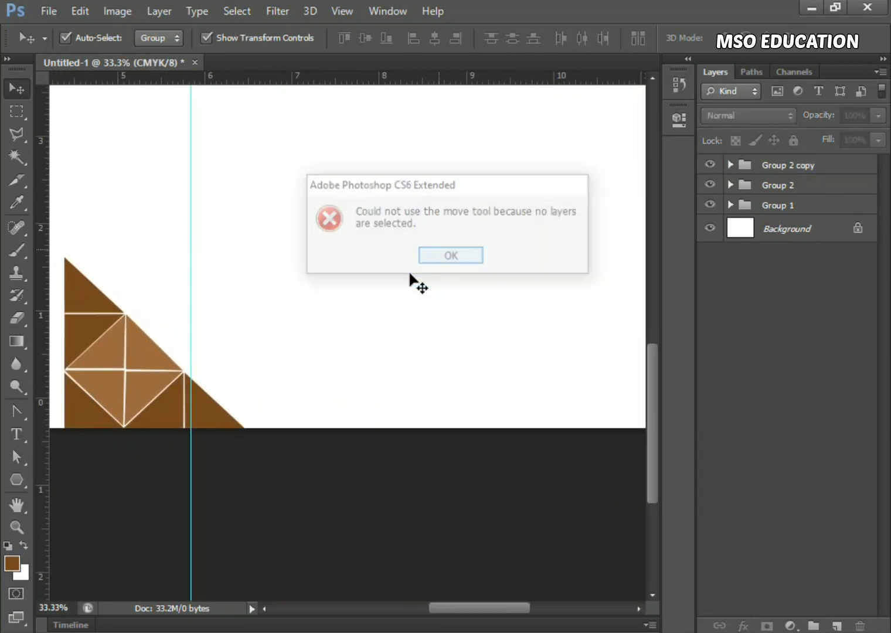
key("Return")
left_click_drag(102, 393, 566, 394)
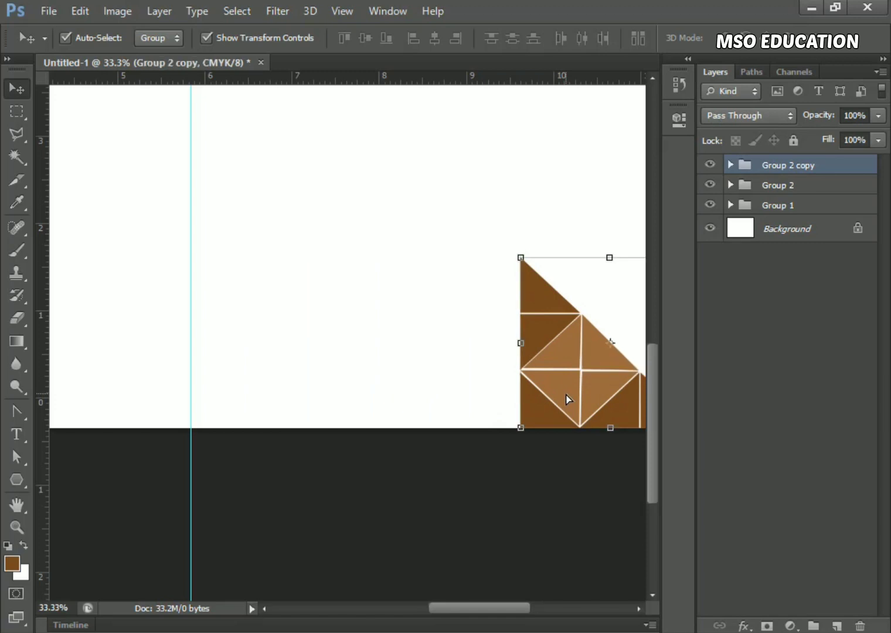
key("ctrl+minus")
Step: Flip the copied corner group horizontally so it mirrors the lower-left pattern
left_click(75, 13)
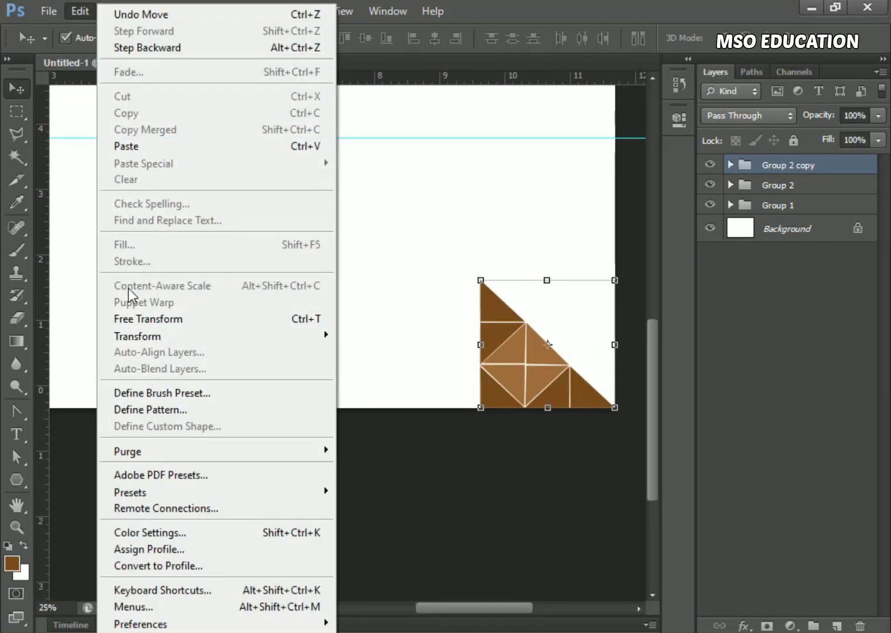
mouse_move(199, 337)
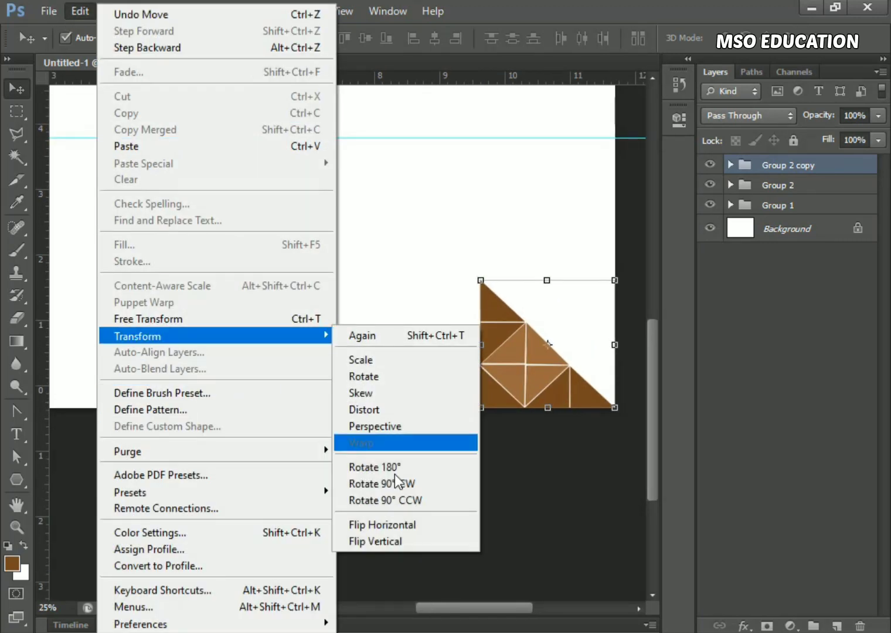
left_click(405, 524)
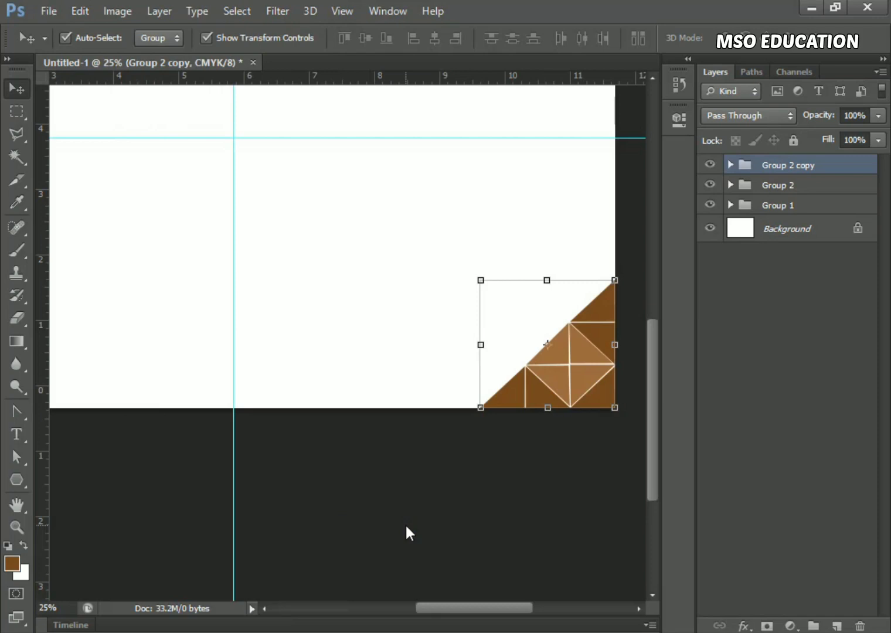
key("ctrl+minus")
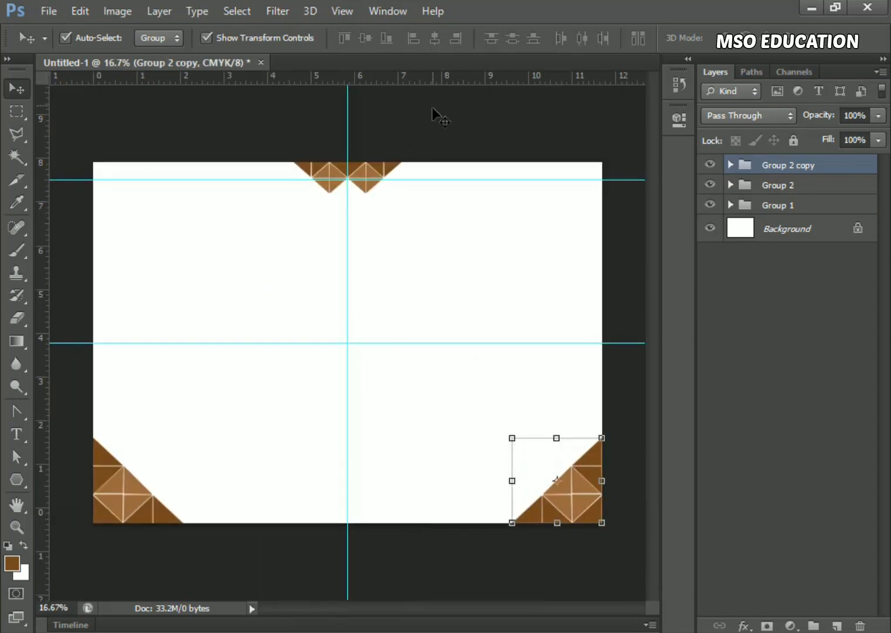
Step: Enlarge the triangle group on the page's upper edge toward both sides to about 3.6 in wide
left_click_drag(432, 108, 260, 218)
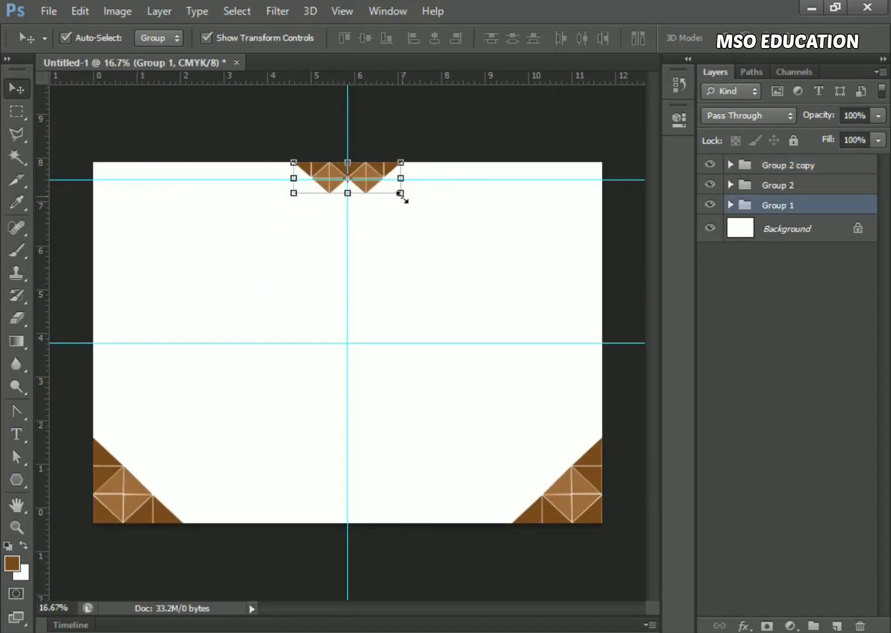
left_click_drag(401, 195, 425, 201)
left_click_drag(294, 200, 272, 212)
key("Return")
Step: Draw a rectangle shape of about 3126 × 2161 px inside the page margins with the Rectangle Tool
right_click(23, 463)
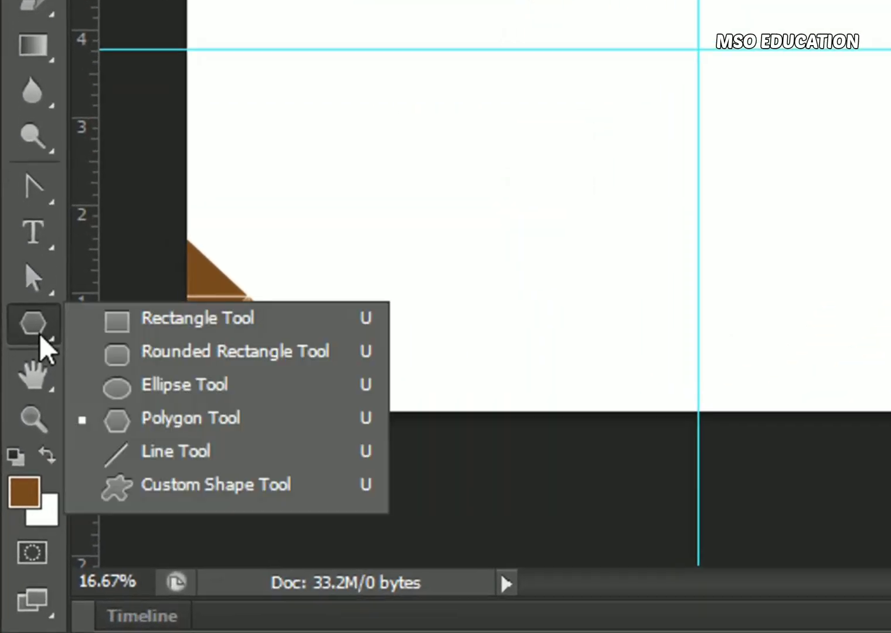
left_click(78, 456)
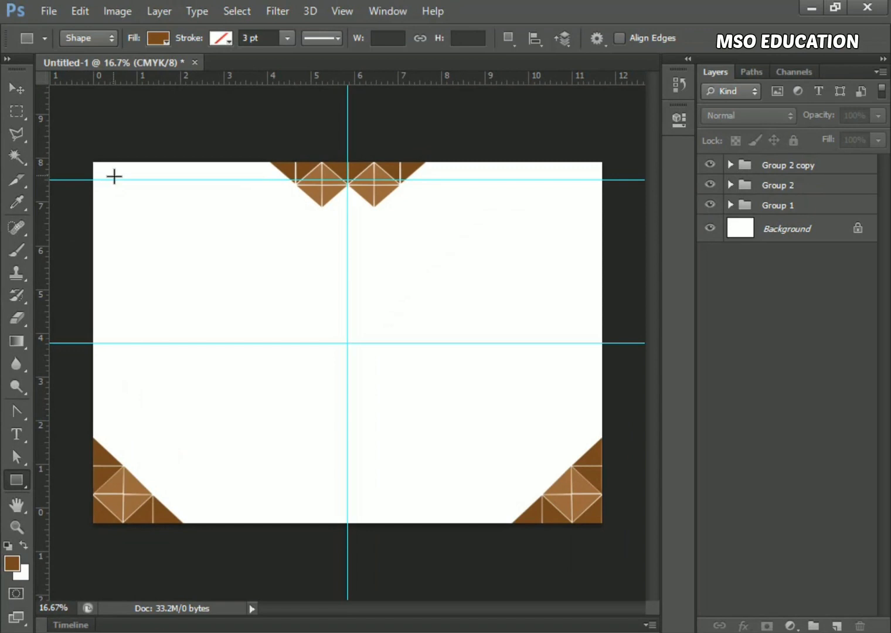
left_click_drag(119, 180, 570, 495)
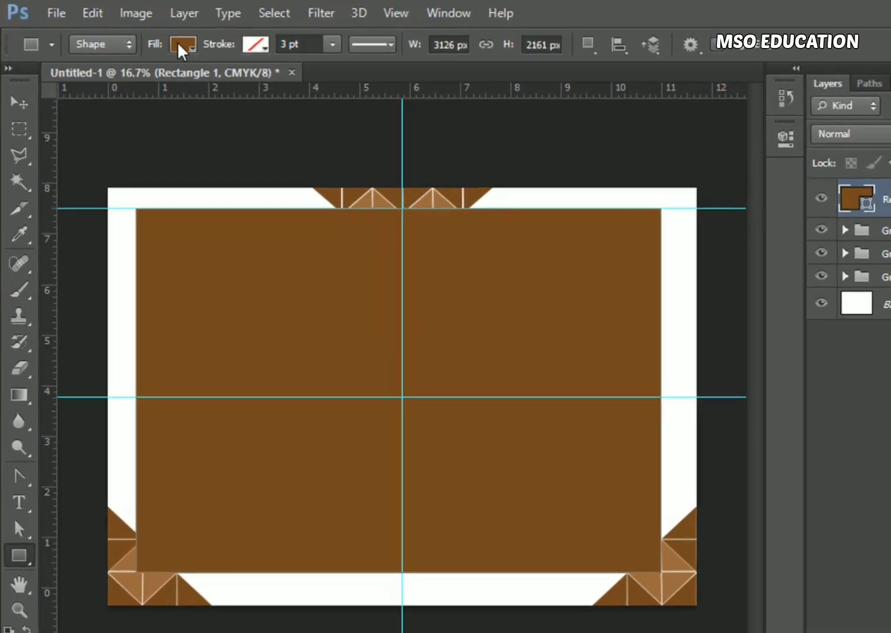
Step: Set the rectangle's fill to none and its stroke to the recently used orange-brown color
left_click(165, 40)
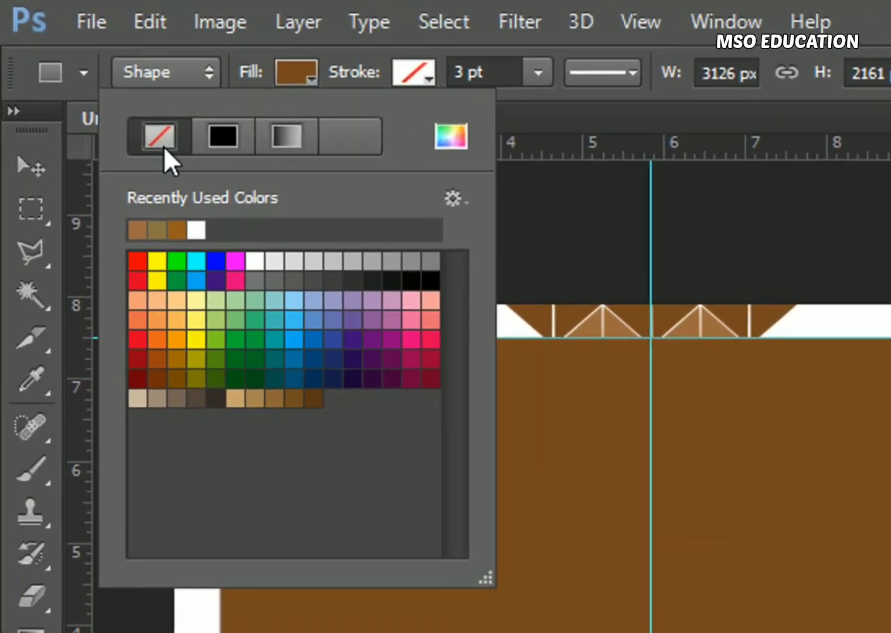
left_click(84, 73)
left_click(415, 76)
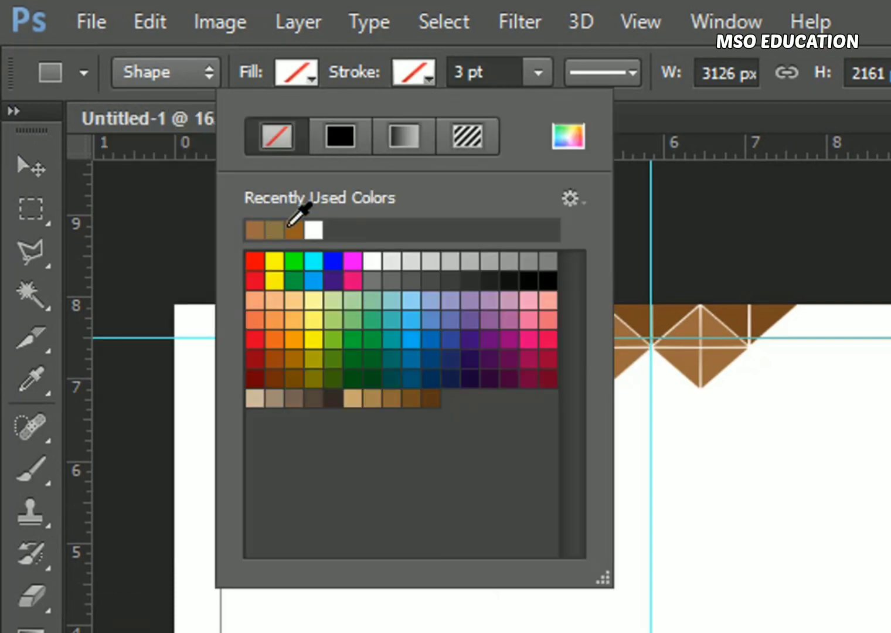
left_click(293, 230)
Step: Nudge the outlined rectangle right and down toward the centre of the page guides
left_click(36, 167)
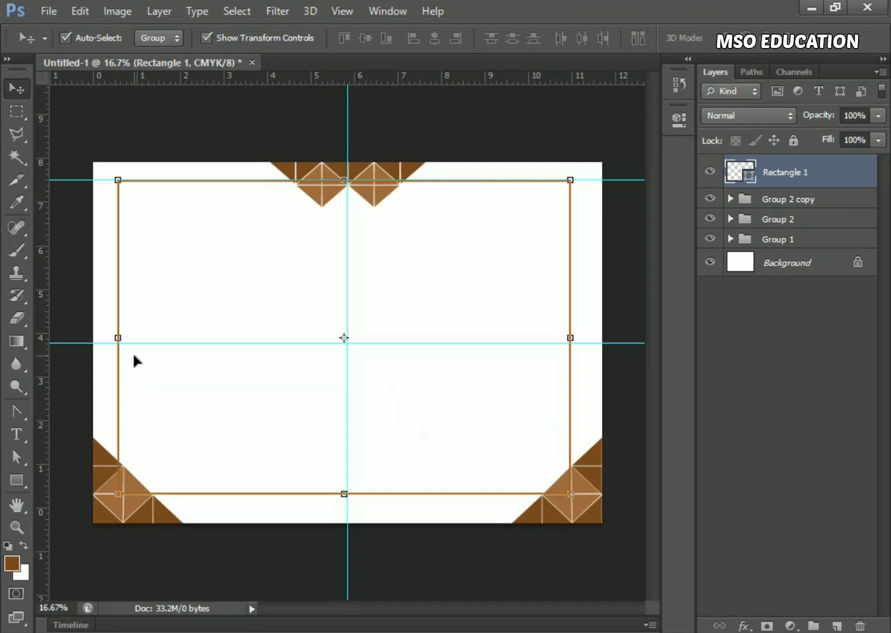
key("shift+Right")
key("shift+Right")
key("shift+Right")
key("shift+Right")
key("shift+Right")
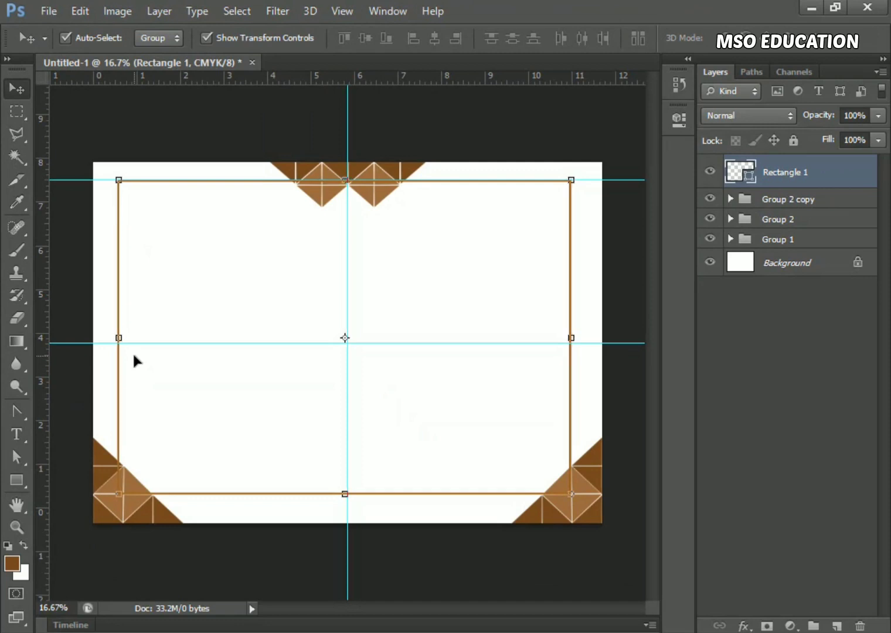
key("shift+Down")
key("shift+Down")
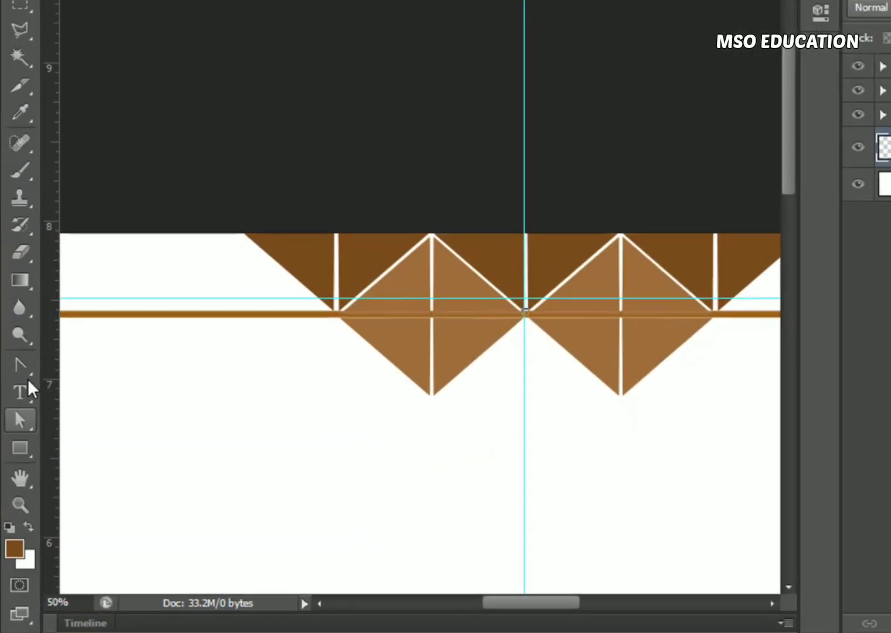
Step: Draw a five-point zigzag outline with the Pen Tool around the upper triangle group, offset from its lower edges, about 1119 × 335 px
left_click(17, 412)
left_click(85, 409)
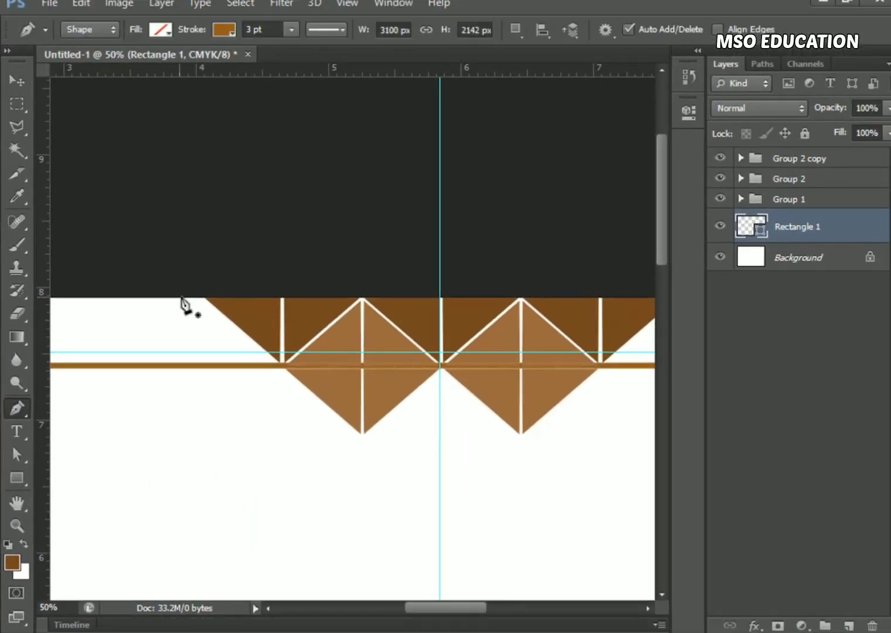
left_click(181, 299)
key("ctrl+z")
key("ctrl+minus")
key("ctrl+plus")
key("ctrl+plus")
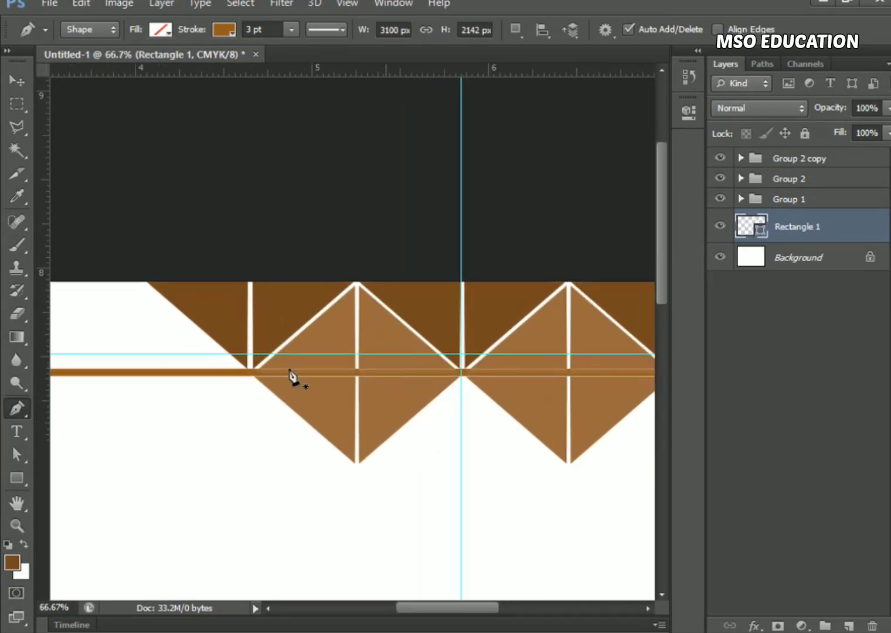
left_click(134, 283)
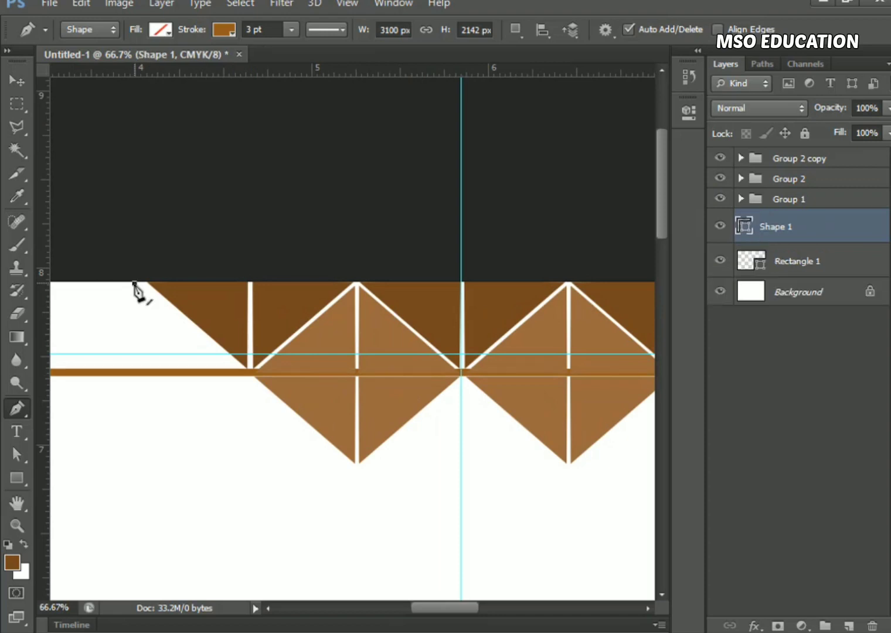
left_click(354, 480)
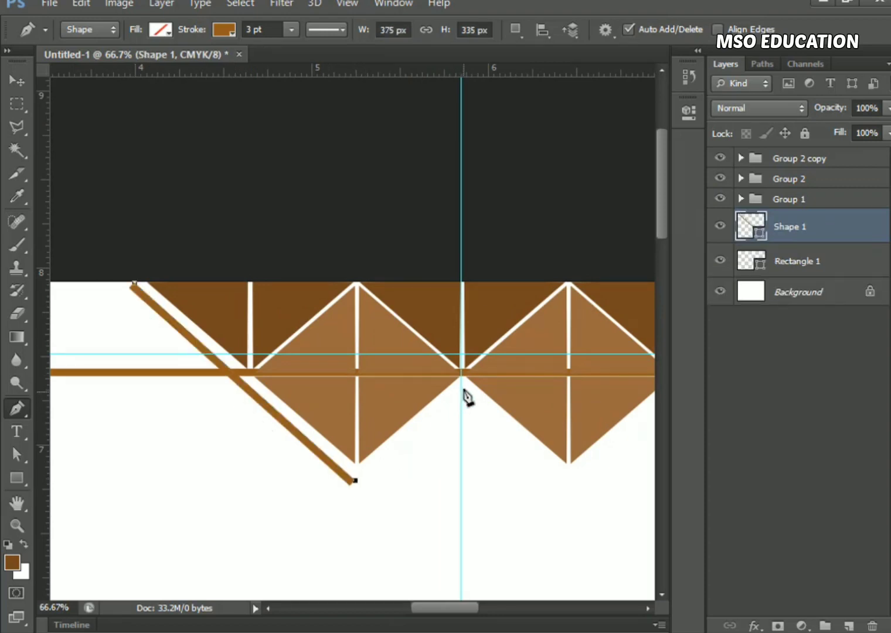
left_click(462, 390)
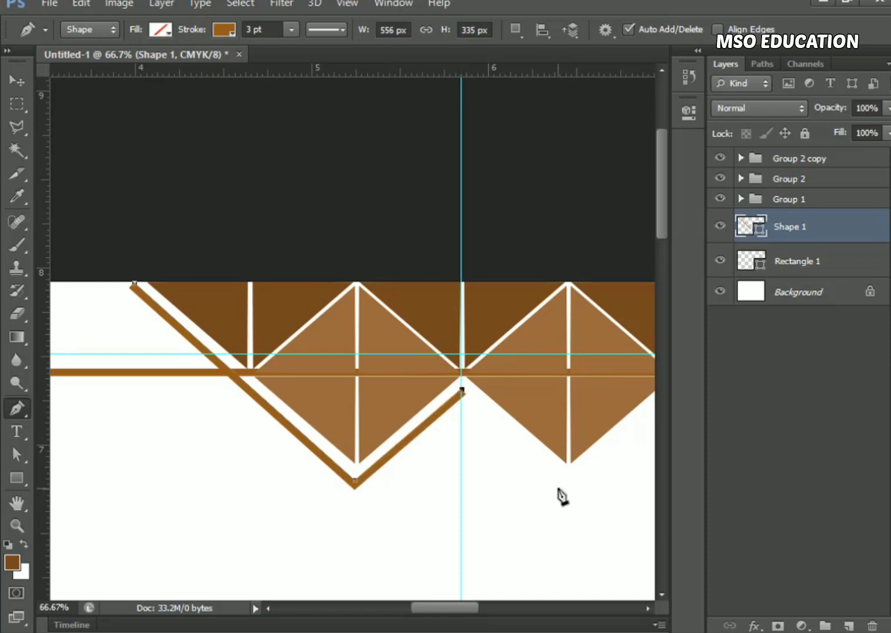
left_click(568, 478)
left_click_drag(590, 475, 298, 432)
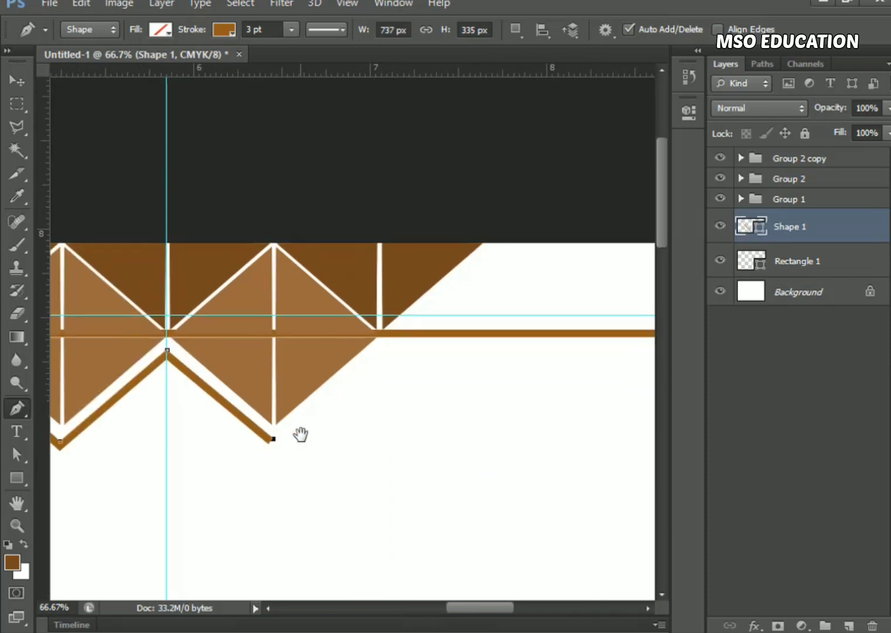
left_click(498, 245)
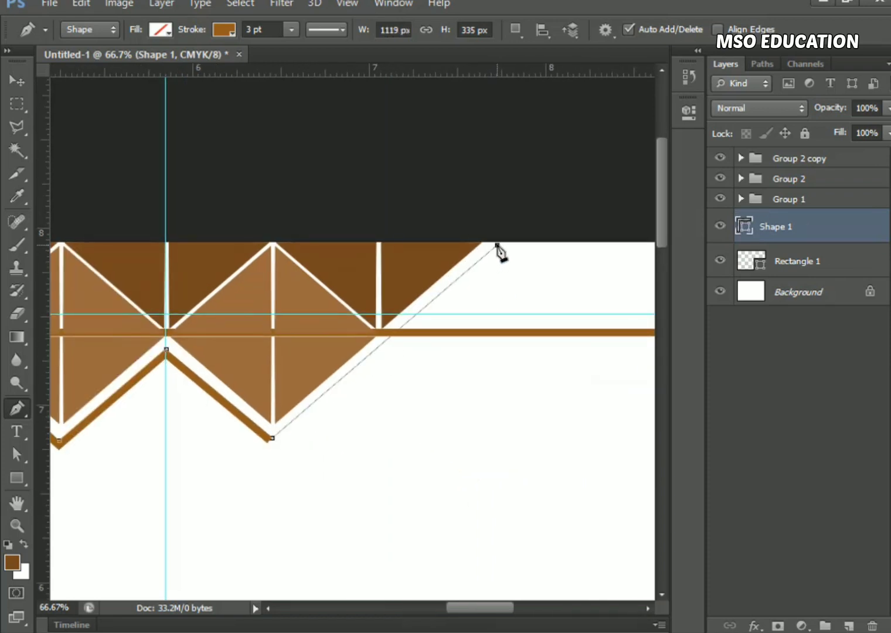
Step: Close the zigzag outline along the page's upper edge and fill the shape with white
key("ctrl+minus")
key("ctrl+minus")
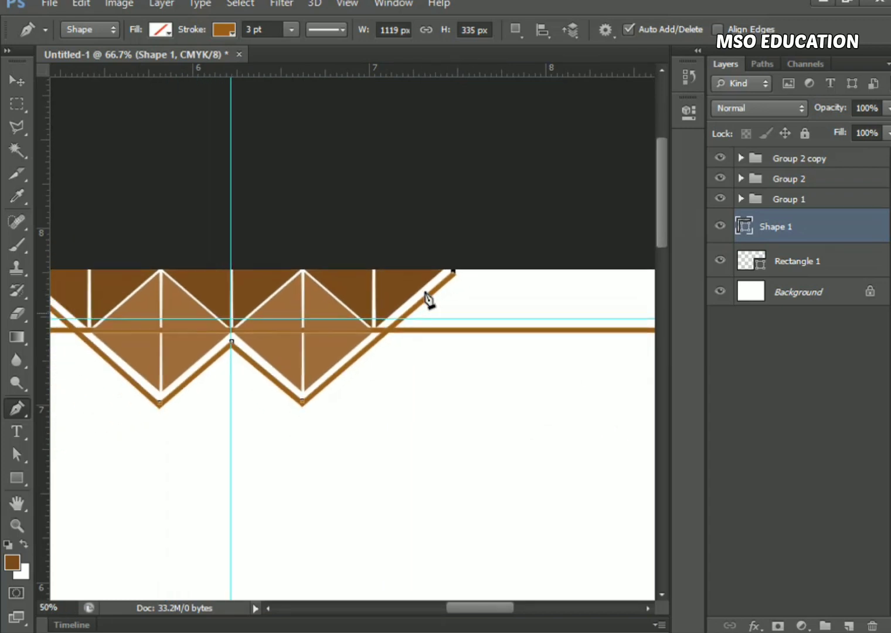
left_click(159, 29)
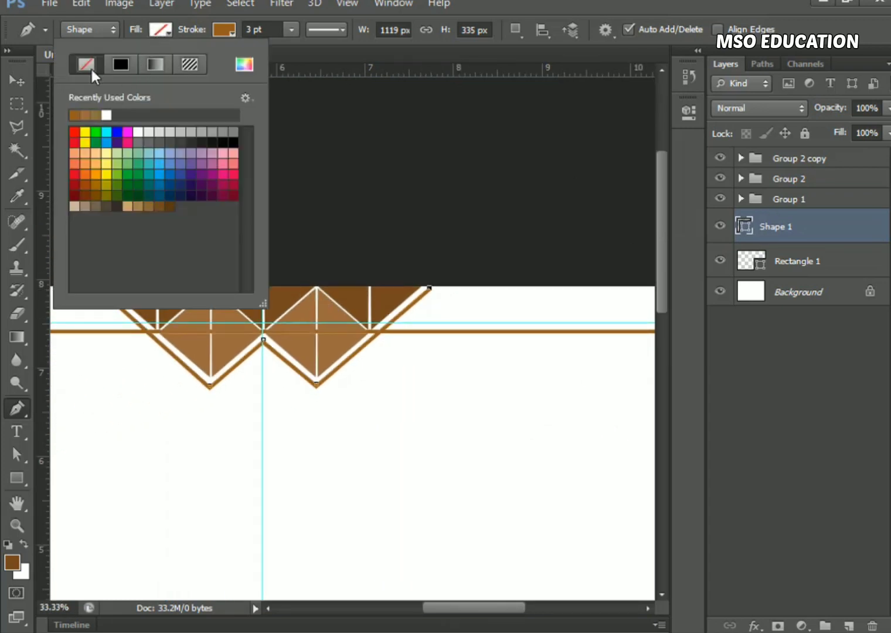
left_click(432, 291)
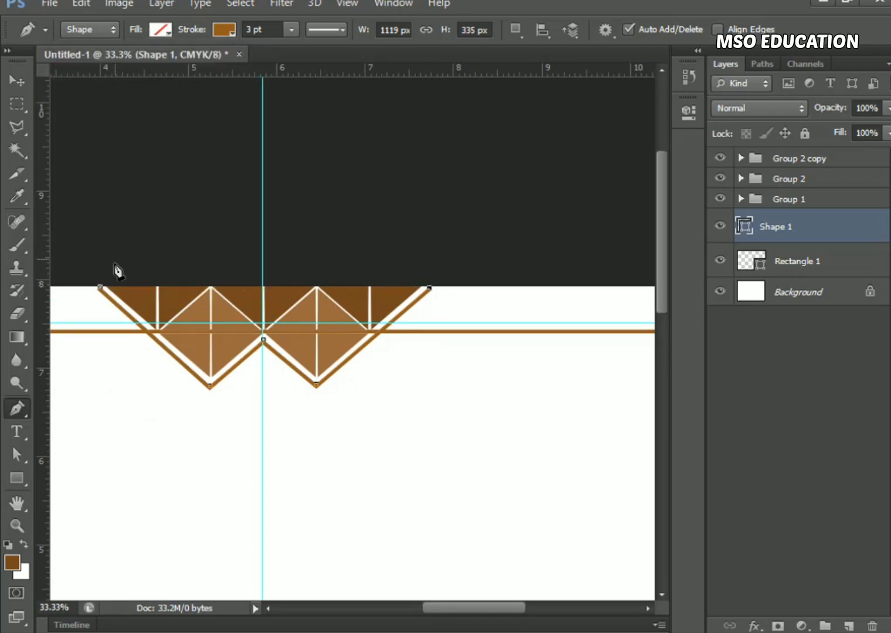
left_click(100, 288)
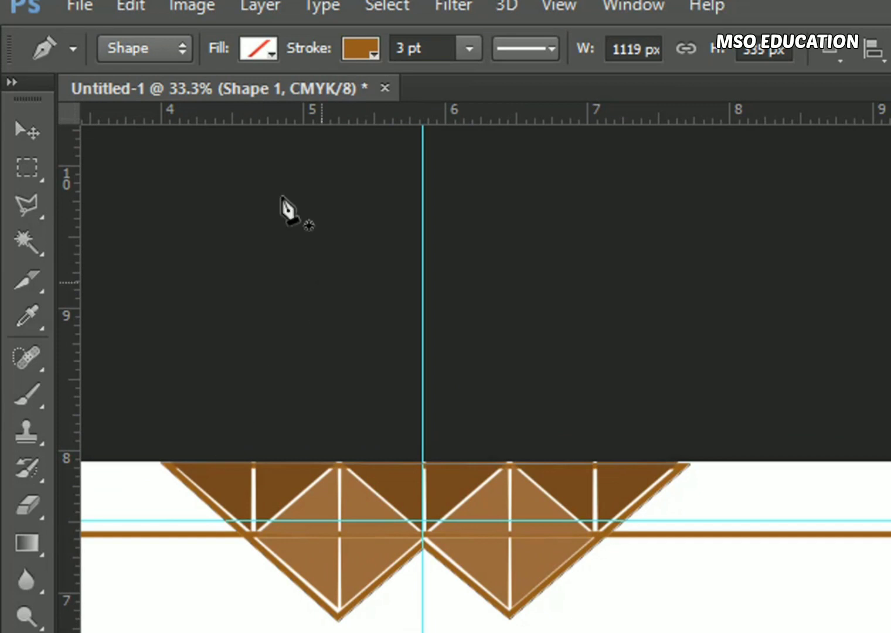
left_click(253, 56)
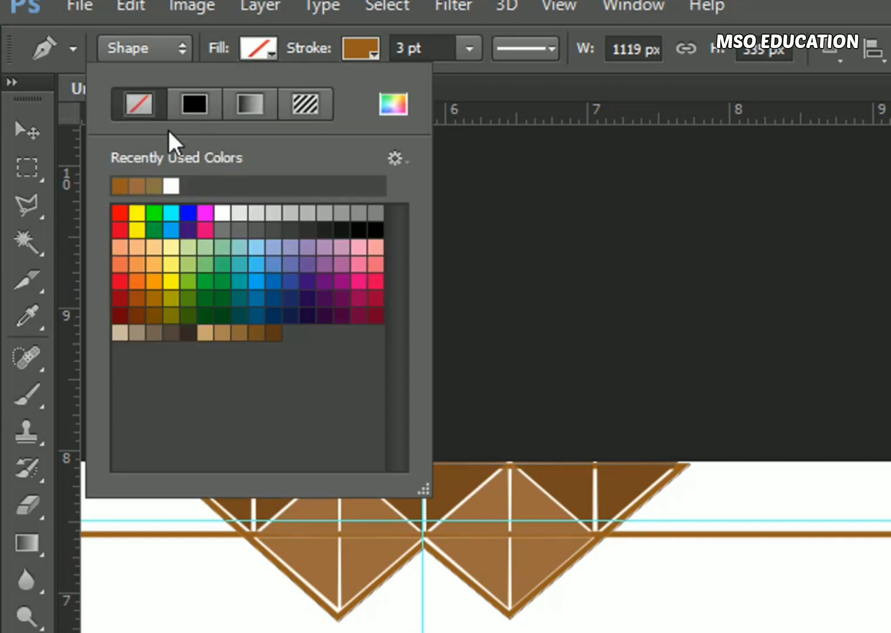
left_click(176, 183)
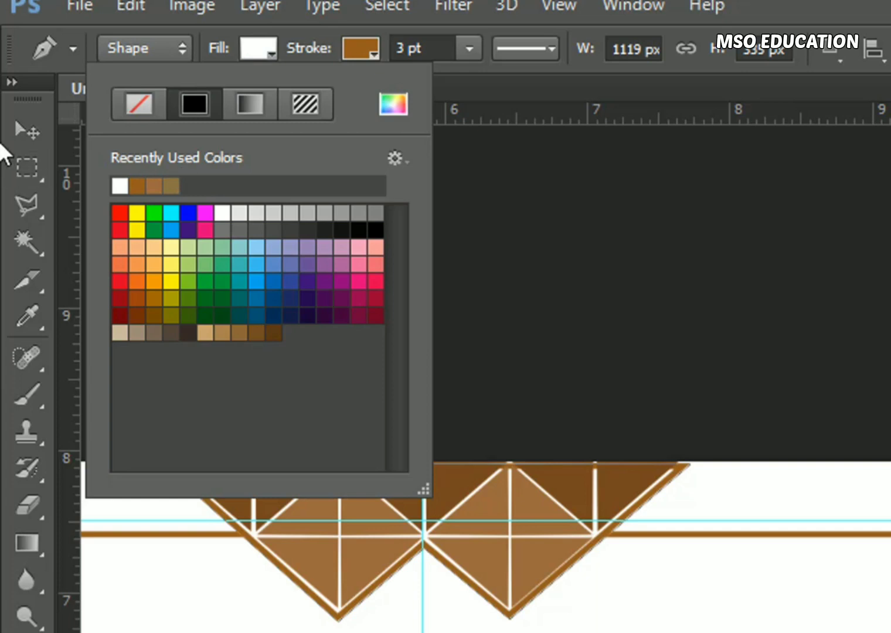
Step: Scale the outline shape to about 101.7% wide and 101.8% high, shift it slightly left and down around the triangles, and apply the transformation
left_click(14, 137)
left_click(14, 137)
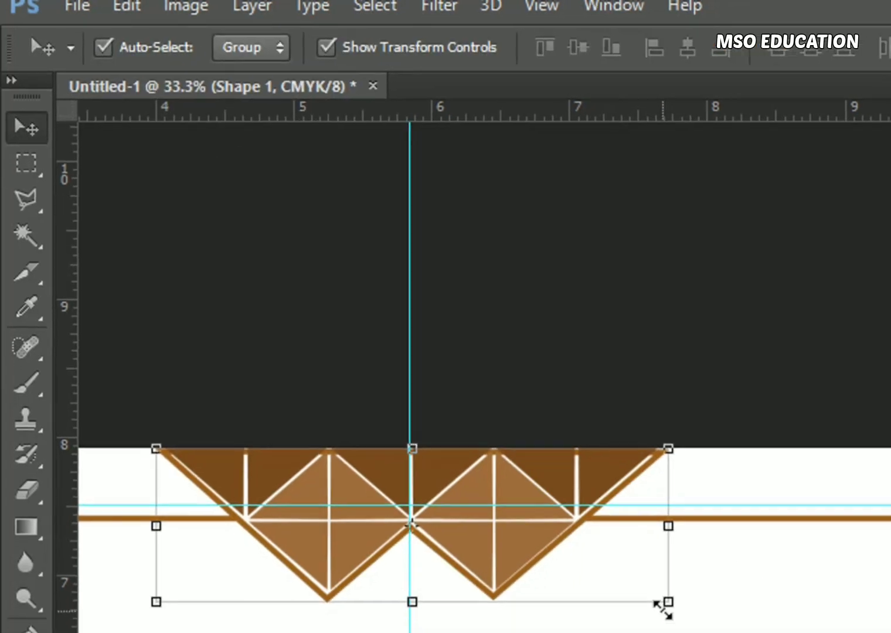
left_click_drag(690, 620, 687, 625)
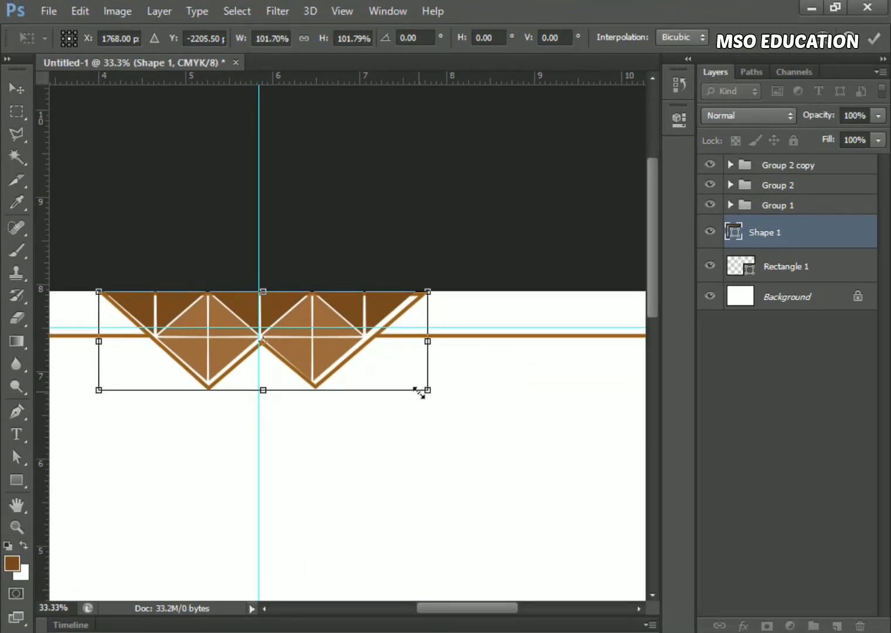
key("Left")
key("Left")
key("Left")
key("Down")
key("Down")
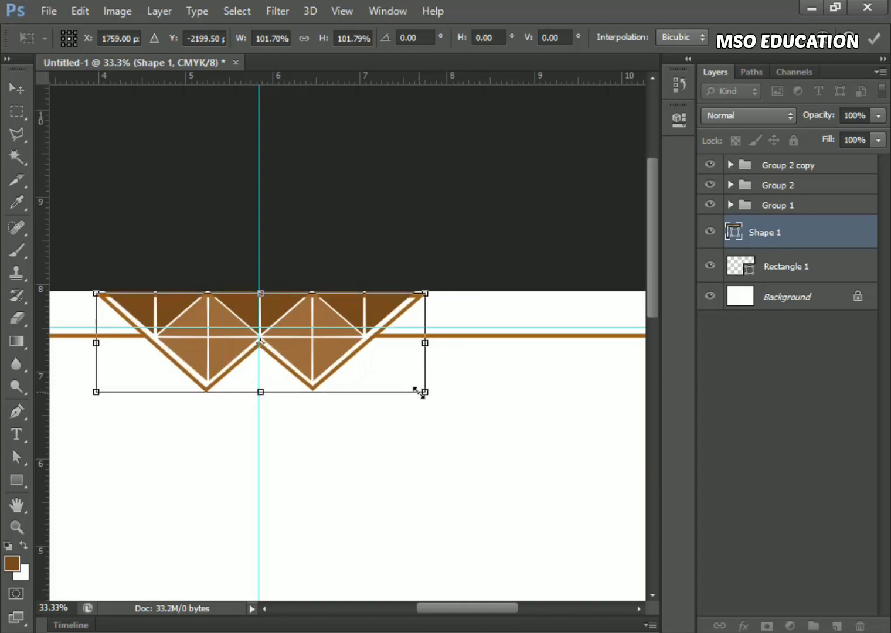
left_click(17, 456)
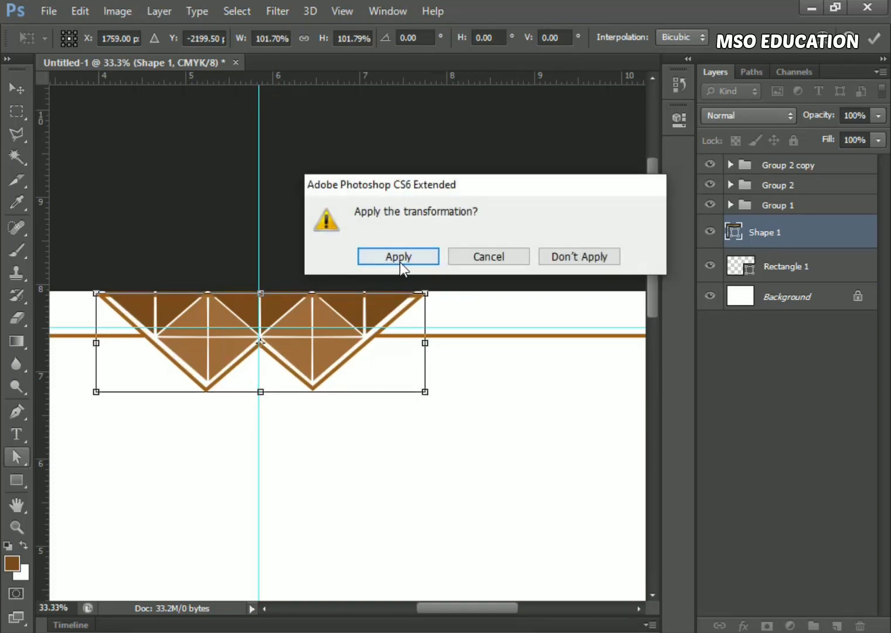
left_click(399, 255)
Step: Nudge the outline's upper-left anchor point up and outward beyond the page edge, making the shape about 1162 × 365 px
left_click(99, 299)
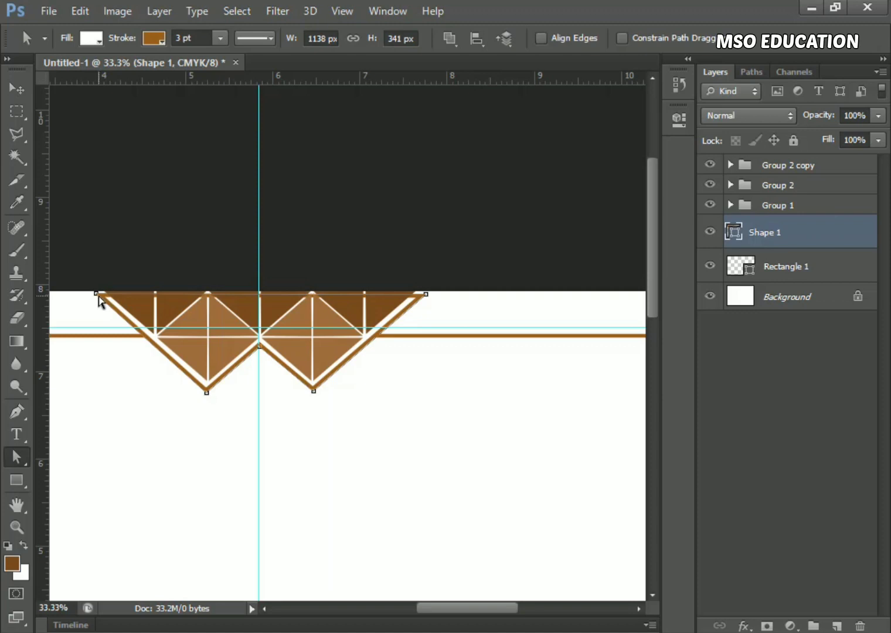
key("Up")
key("Up")
key("Up")
key("Up")
key("Up")
key("Up")
key("Up")
key("Up")
key("Up")
key("Up")
key("Up")
key("Up")
key("Up")
key("Up")
key("Up")
key("Up")
key("Up")
key("Up")
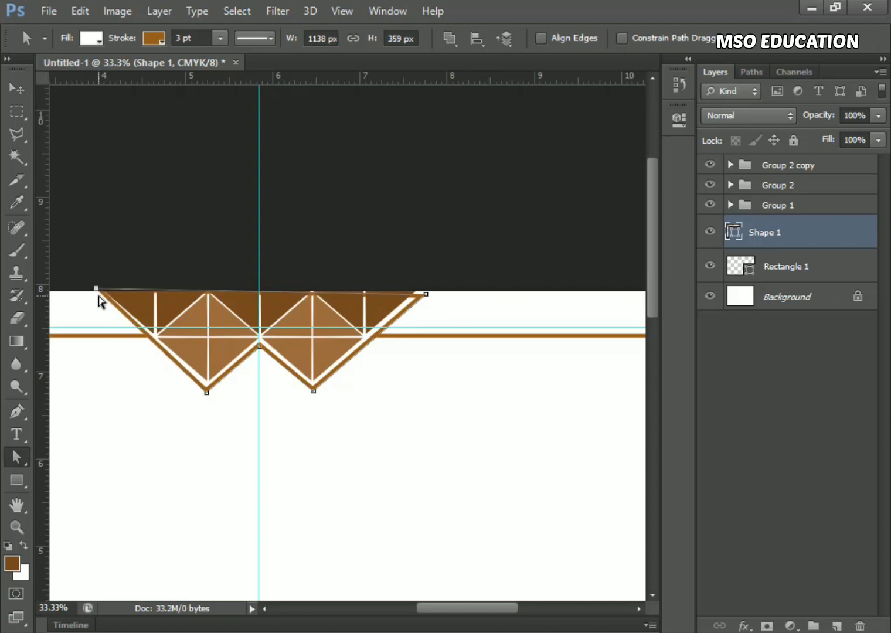
key("Left")
key("Left")
key("Left")
key("Left")
key("Left")
key("Left")
key("Left")
key("Left")
key("Left")
key("Left")
key("Left")
key("Left")
key("Left")
key("Left")
key("Left")
key("Left")
key("Left")
key("Left")
key("Left")
key("Left")
key("Up")
key("Up")
key("Up")
key("Up")
key("Up")
key("Up")
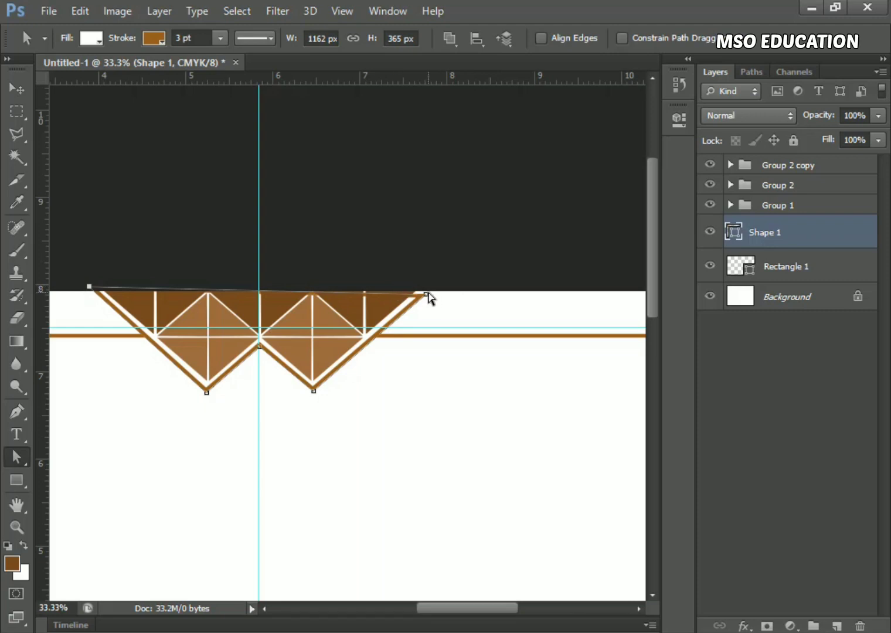
Step: Nudge the outline's upper-right anchor point up and outward beyond the page edge, widening the shape to about 1183 px
key("Right")
key("Right")
key("Right")
key("Right")
key("Right")
key("Right")
key("Right")
key("Right")
key("Right")
key("Right")
key("Right")
key("Right")
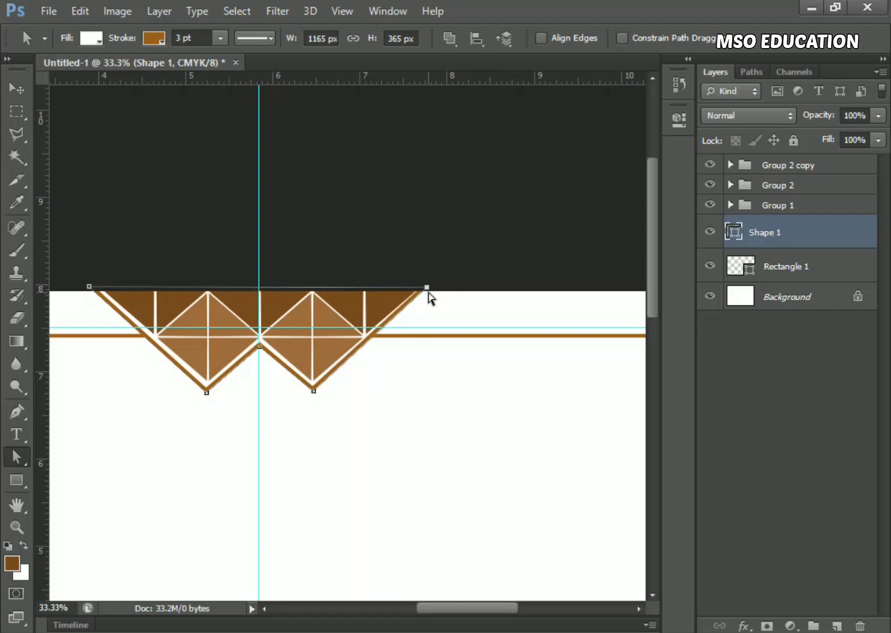
key("Right")
key("Right")
key("Right")
key("Right")
key("Right")
key("Right")
key("Right")
key("Right")
key("Right")
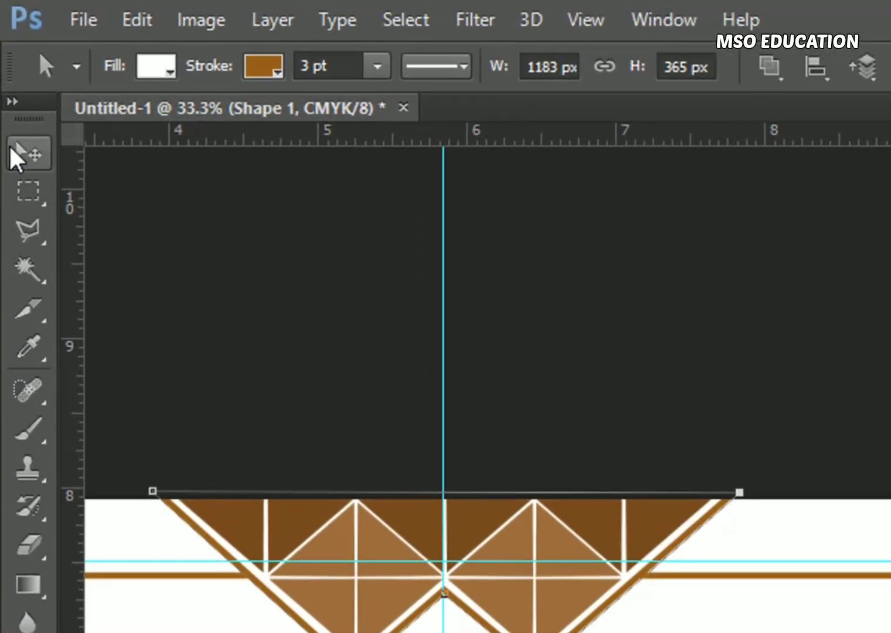
Step: Set the outline's stroke width to 1 pt and deselect the shape
left_click(325, 66)
type("1")
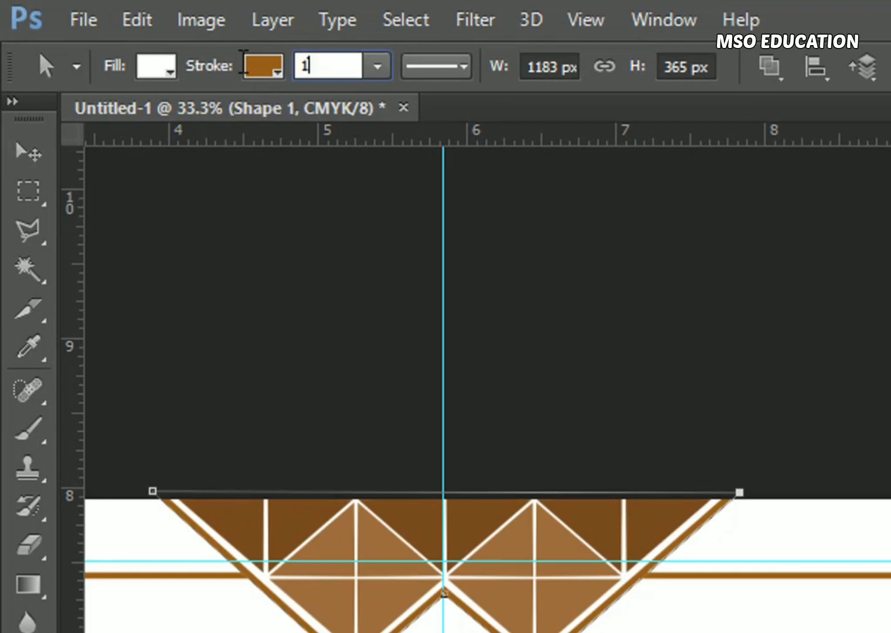
key("Return")
left_click(26, 153)
left_click(199, 253)
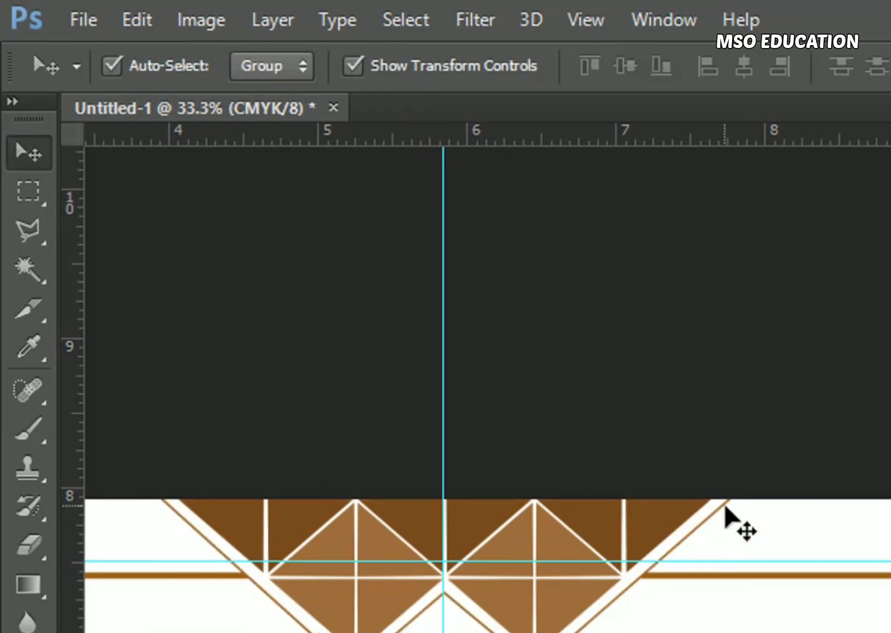
Step: Fine-tune the outline's upper-left corner and left lower tip for even spacing around the triangles, making it about 1187 × 363 px
key("ctrl+minus")
key("ctrl+minus")
key("ctrl+minus")
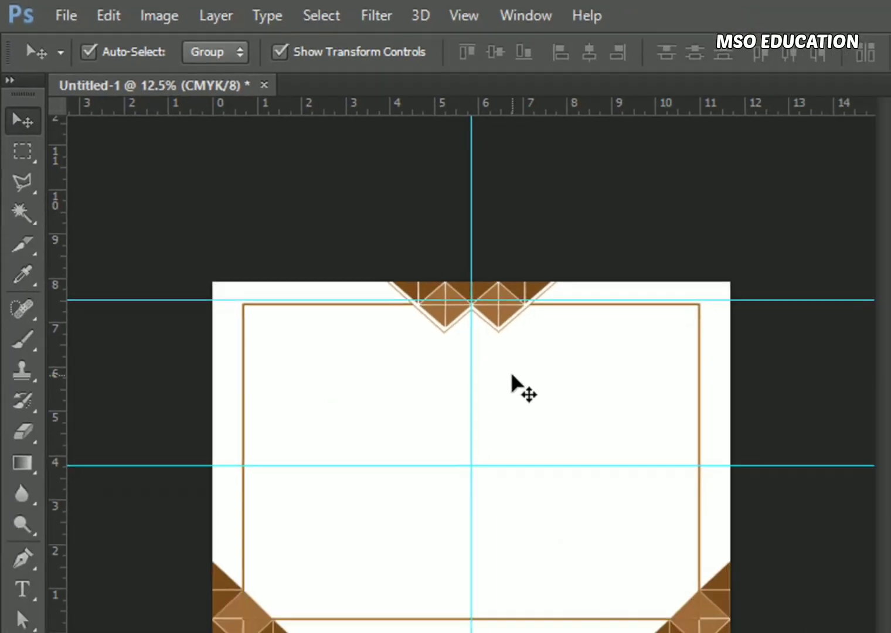
key("ctrl+plus")
key("ctrl+plus")
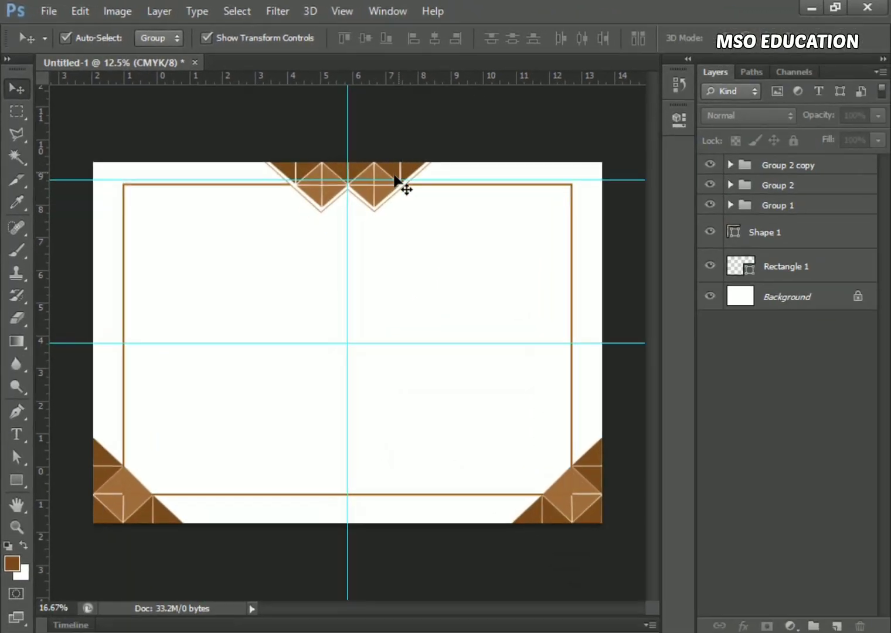
left_click_drag(296, 192, 318, 328)
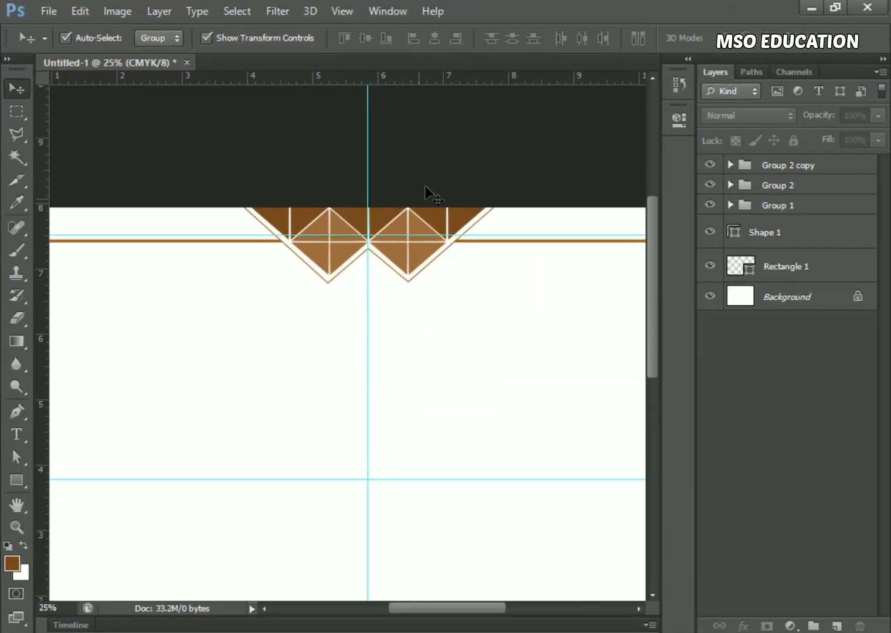
key("ctrl+plus")
key("ctrl+plus")
left_click_drag(362, 422, 366, 525)
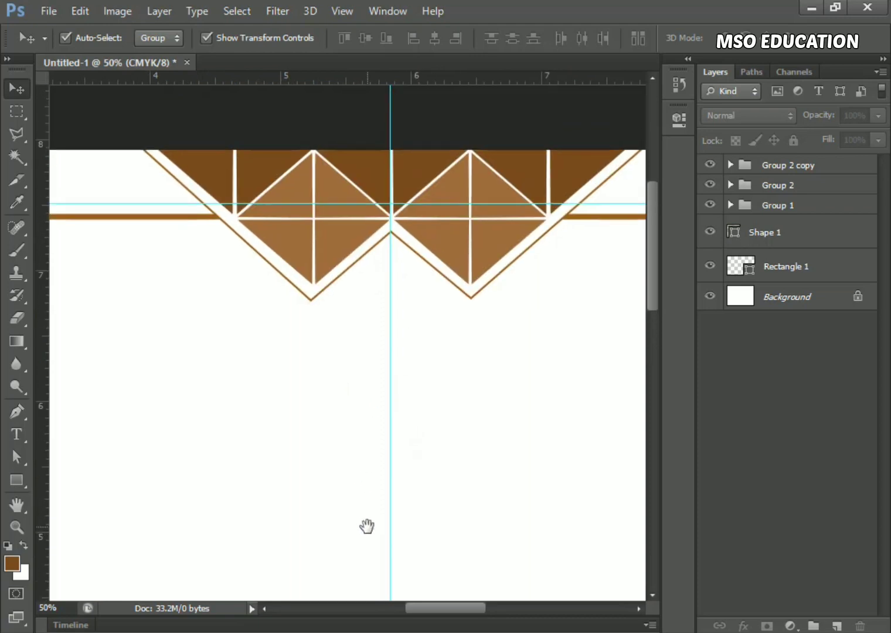
left_click(149, 159)
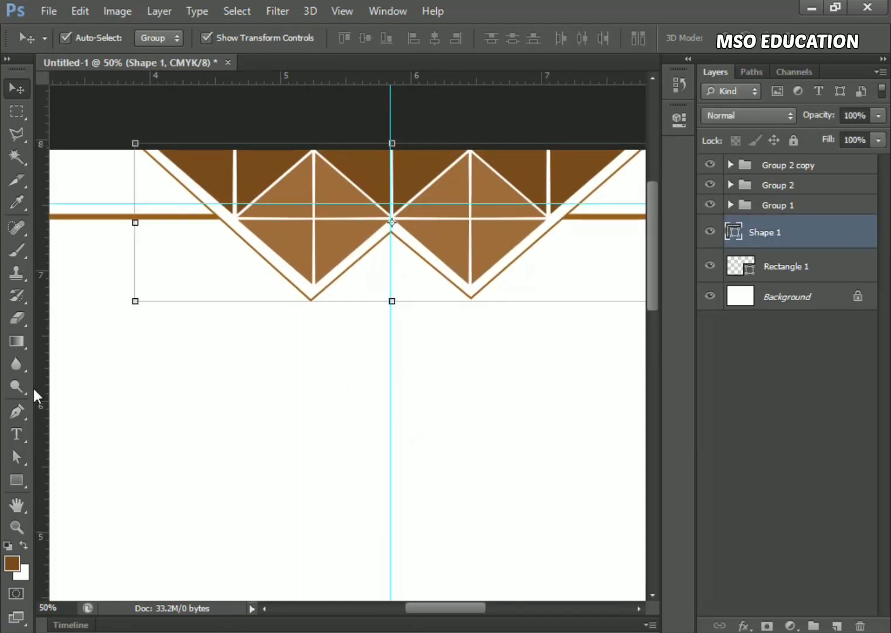
left_click(15, 458)
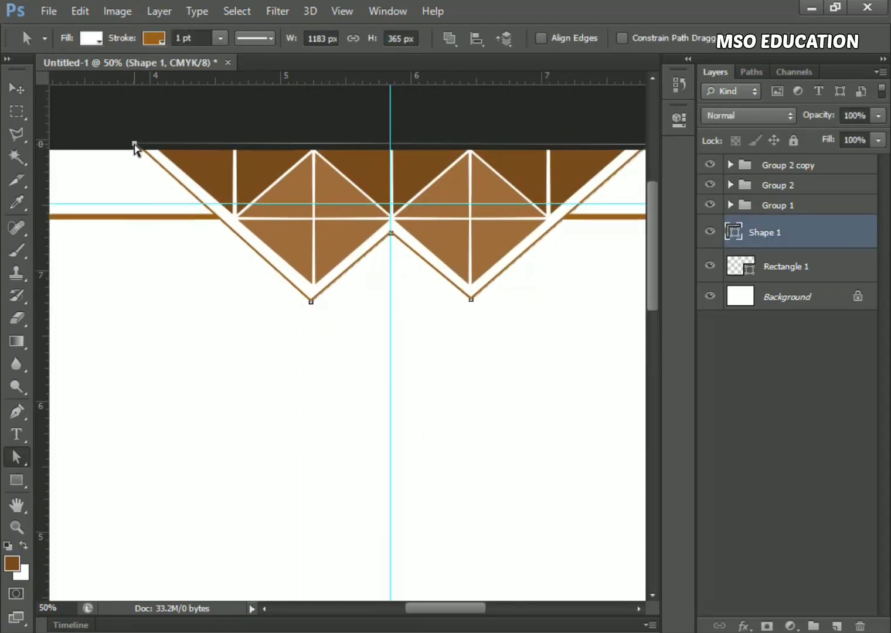
left_click_drag(135, 144, 133, 143)
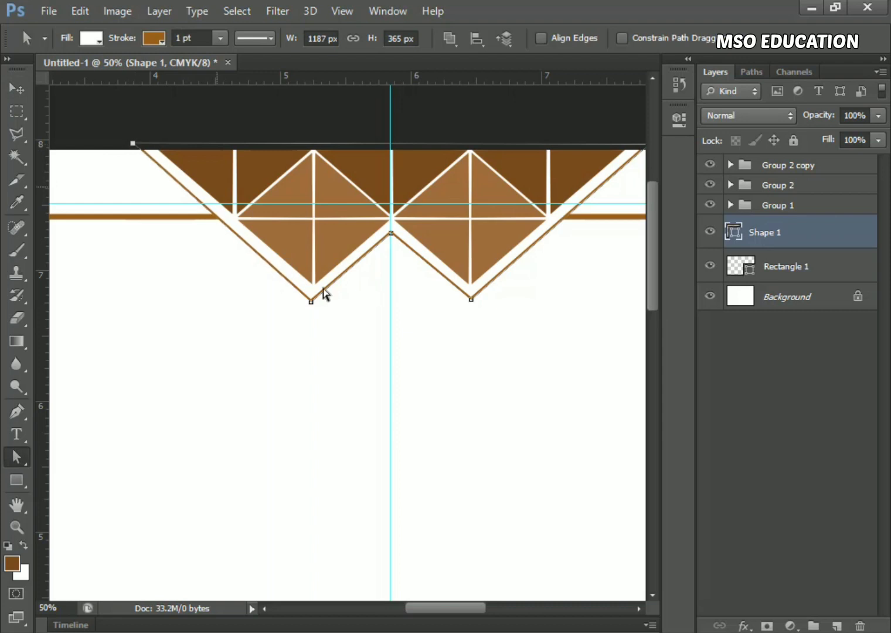
left_click_drag(311, 303, 314, 302)
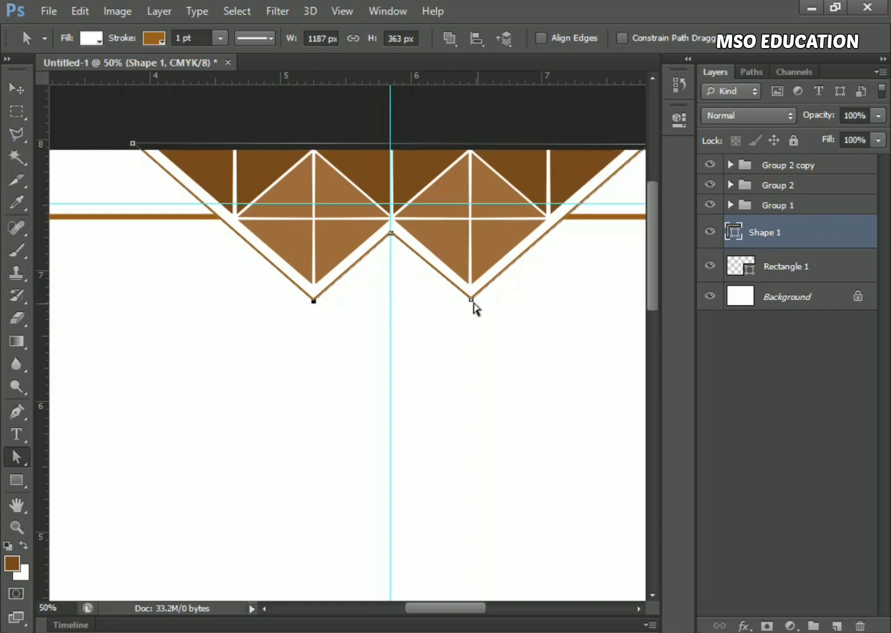
Step: Draw a closed triangular outline with the Pen tool around the lower-left corner pattern, about 660 × 628 px
left_click_drag(470, 300, 543, 154)
left_click_drag(358, 346, 548, 137)
left_click_drag(329, 339, 531, 94)
left_click_drag(232, 378, 282, 280)
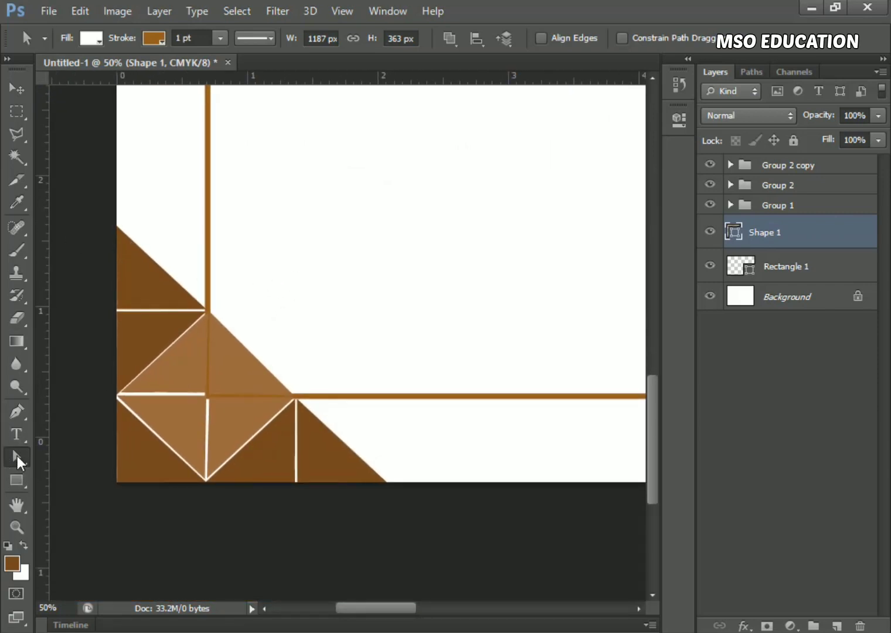
left_click(19, 413)
left_click(116, 209)
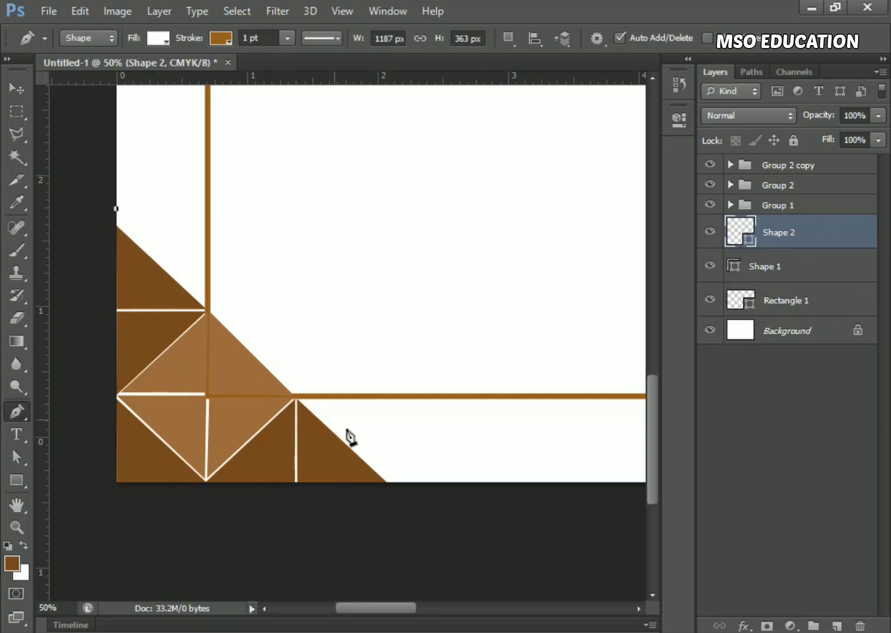
left_click(403, 482)
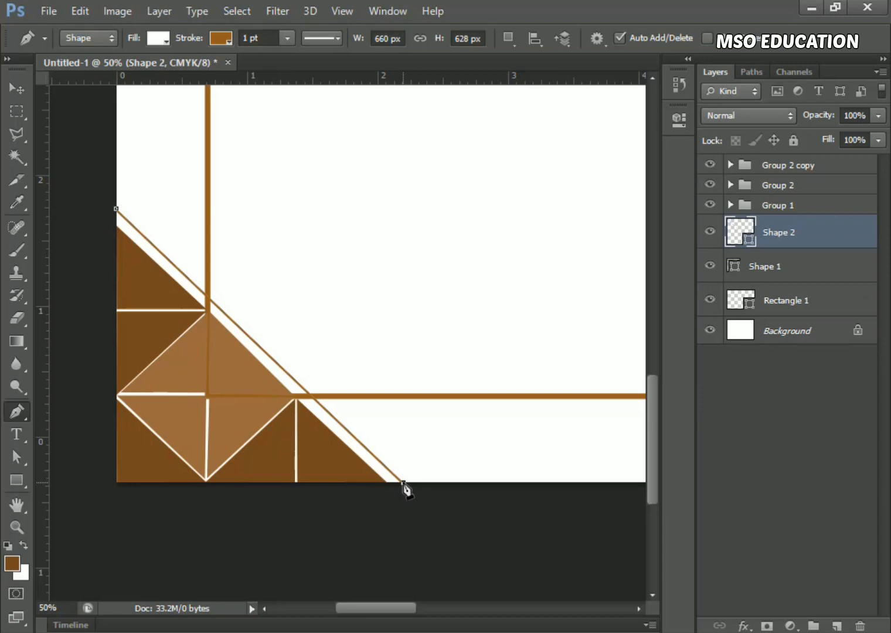
left_click(118, 482)
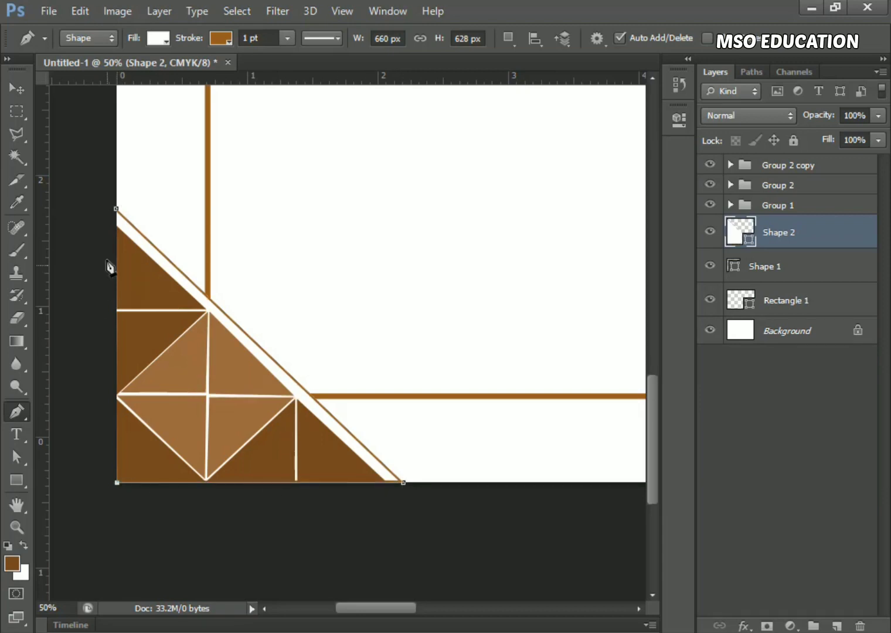
left_click(116, 208)
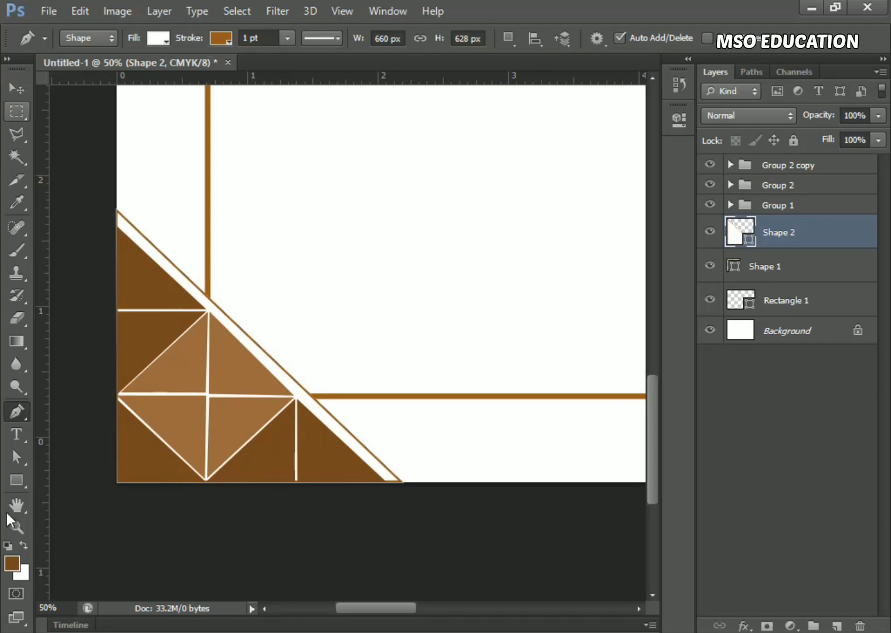
Step: Nudge the corner outline's lower-left and upper-left anchor points just beyond the page edge, making it about 666 × 634 px
left_click(15, 457)
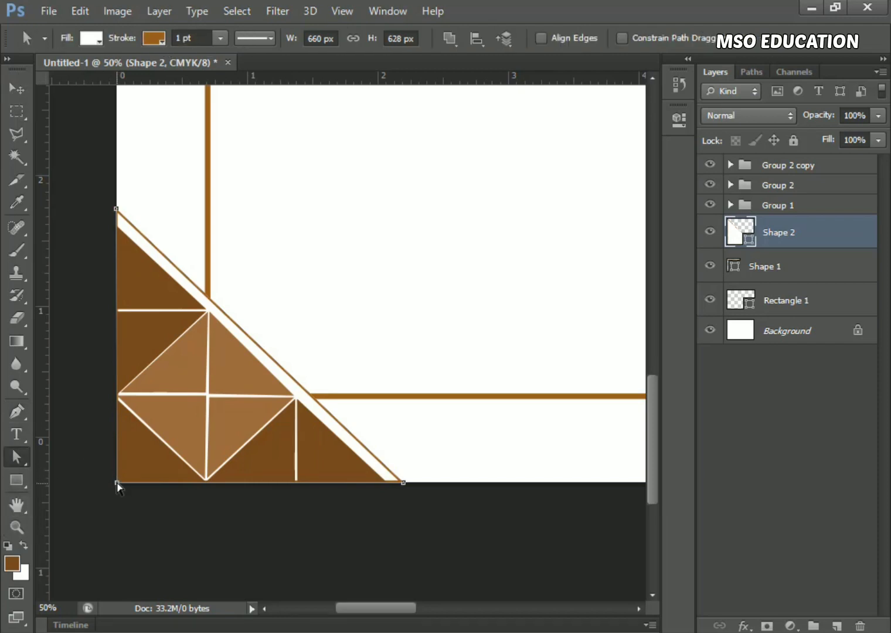
left_click_drag(116, 483, 115, 486)
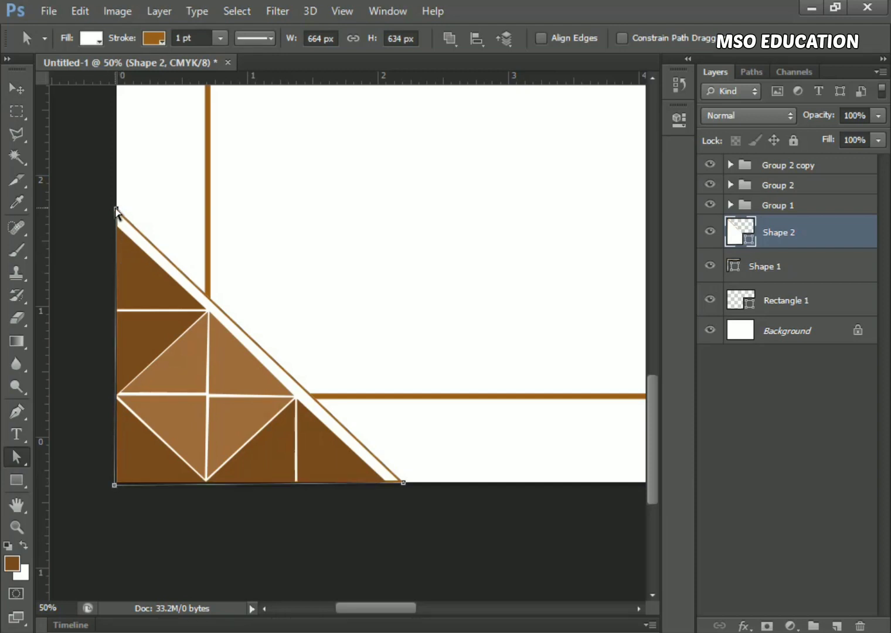
left_click_drag(116, 212, 113, 208)
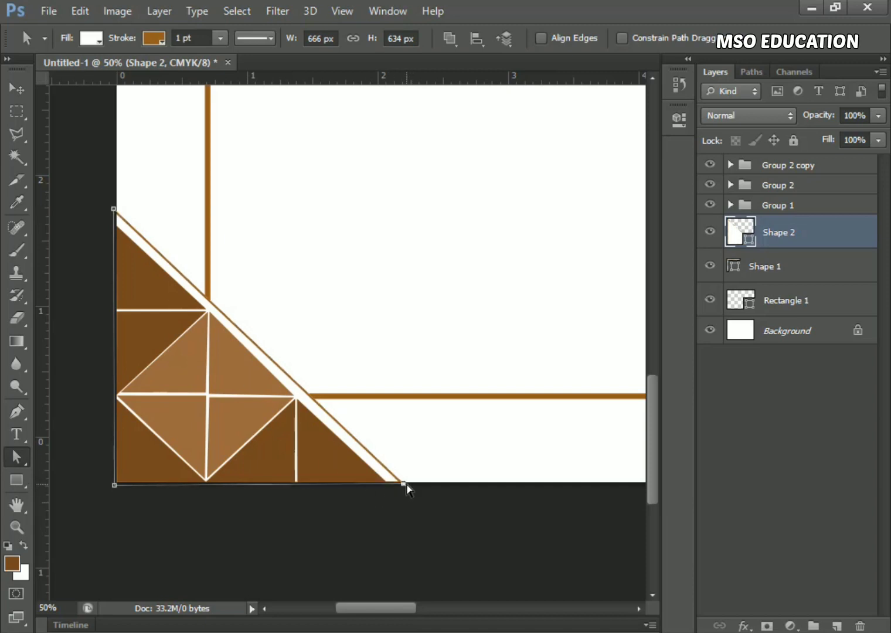
Step: Duplicate the corner outline layer and move the copy horizontally to the page's lower-right corner
left_click(17, 89)
left_click_drag(775, 242, 836, 626)
key("ctrl+0")
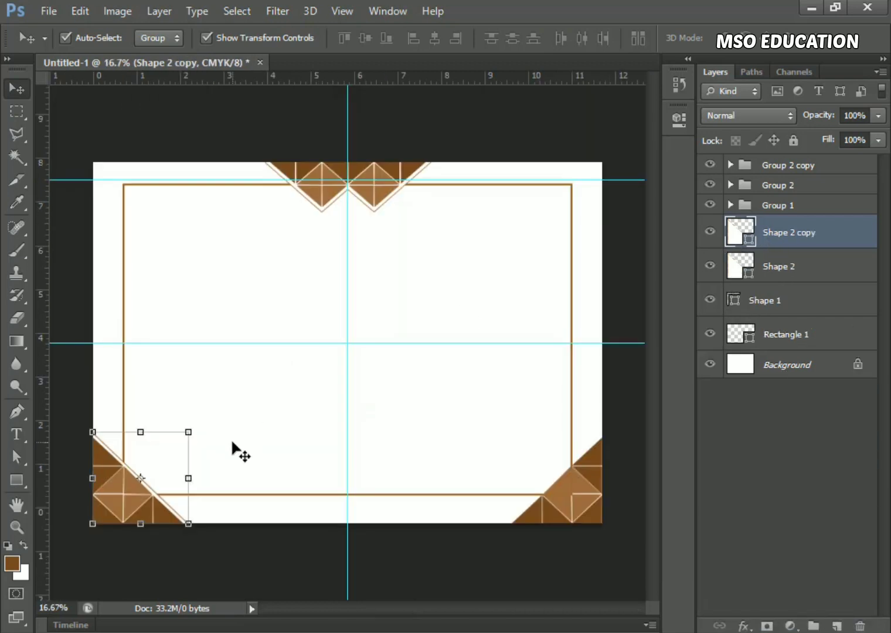
key("shift+Right")
key("shift+Right")
key("shift+Right")
key("shift+Right")
key("shift+Right")
key("shift+Right")
key("shift+Right")
key("shift+Right")
key("shift+Right")
key("shift+Right")
key("shift+Right")
key("shift+Right")
key("shift+Right")
key("shift+Right")
key("shift+Right")
key("shift+Right")
key("shift+Right")
key("shift+Right")
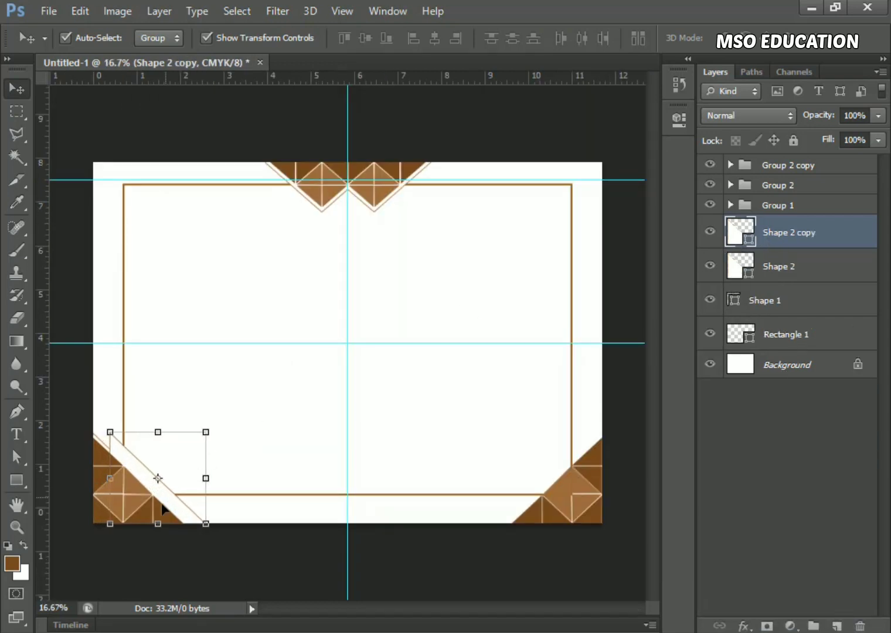
left_click_drag(174, 500, 570, 499)
Step: Flip the copied corner outline horizontally so its diagonal follows the lower-right triangle pattern
left_click(79, 10)
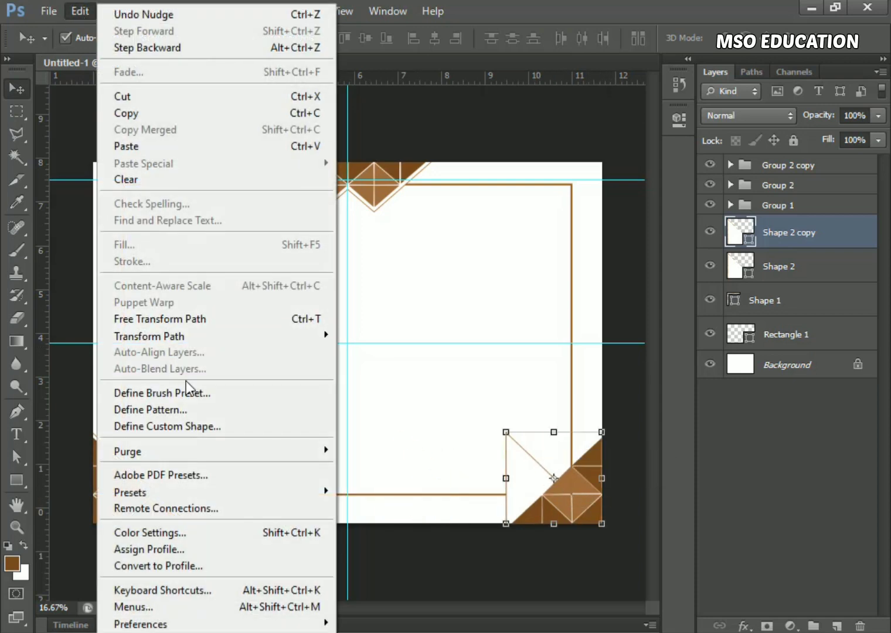
mouse_move(211, 339)
left_click(381, 524)
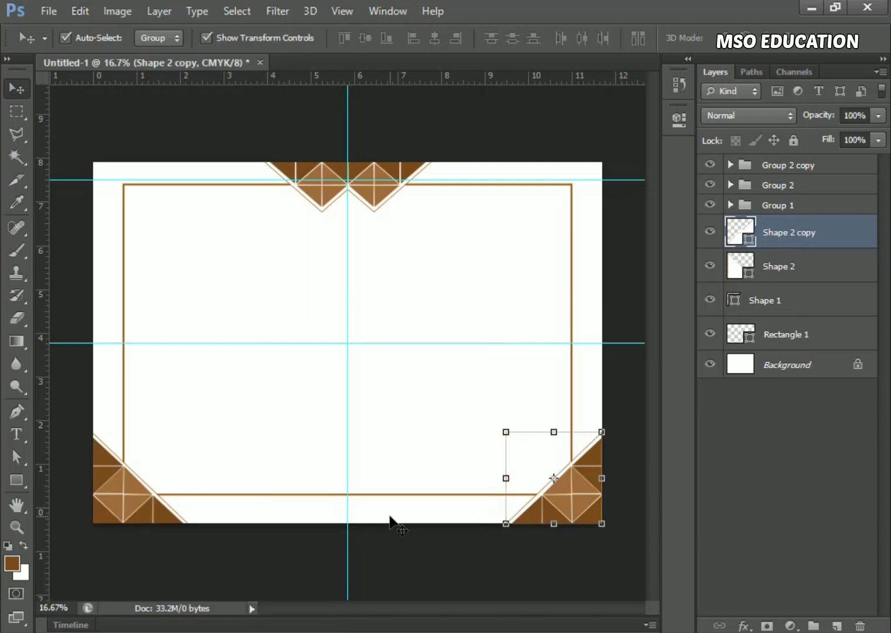
Step: Nudge the flipped outline slightly right past the page edge and deselect it
key("ctrl+plus")
key("ctrl+plus")
key("ctrl+plus")
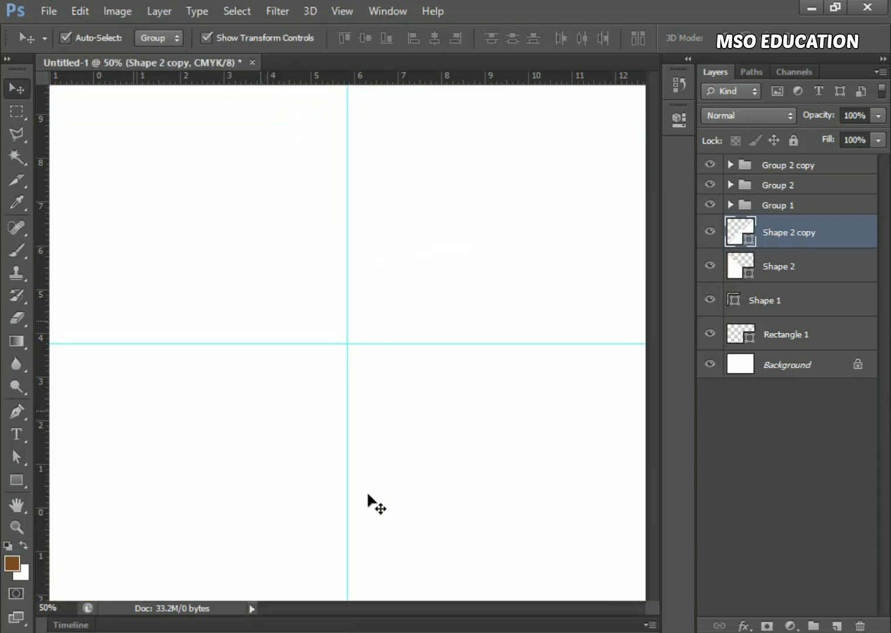
key("space")
left_click_drag(345, 470, 176, 261)
left_click_drag(442, 546, 40, 327)
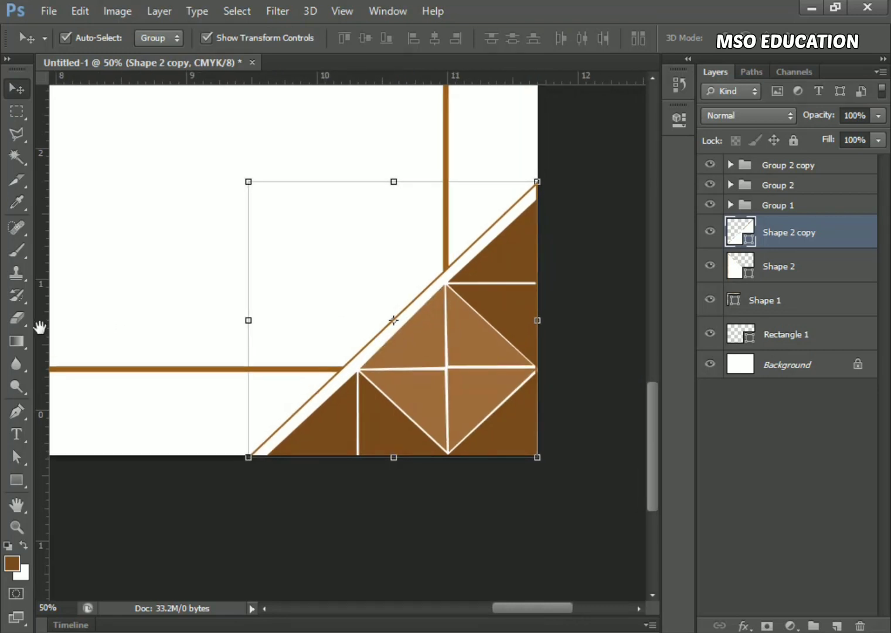
key("Right")
key("Right")
key("Right")
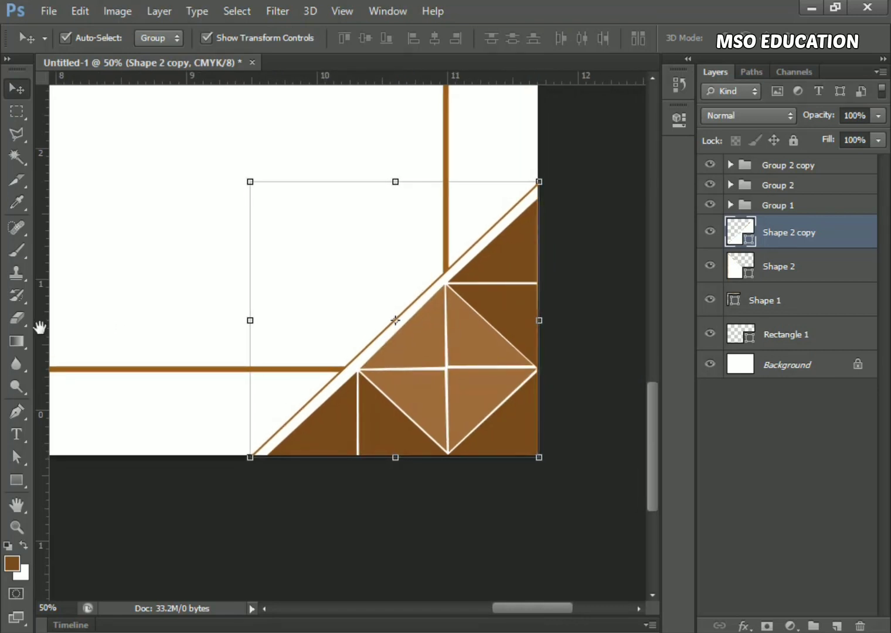
key("ctrl+minus")
key("ctrl+minus")
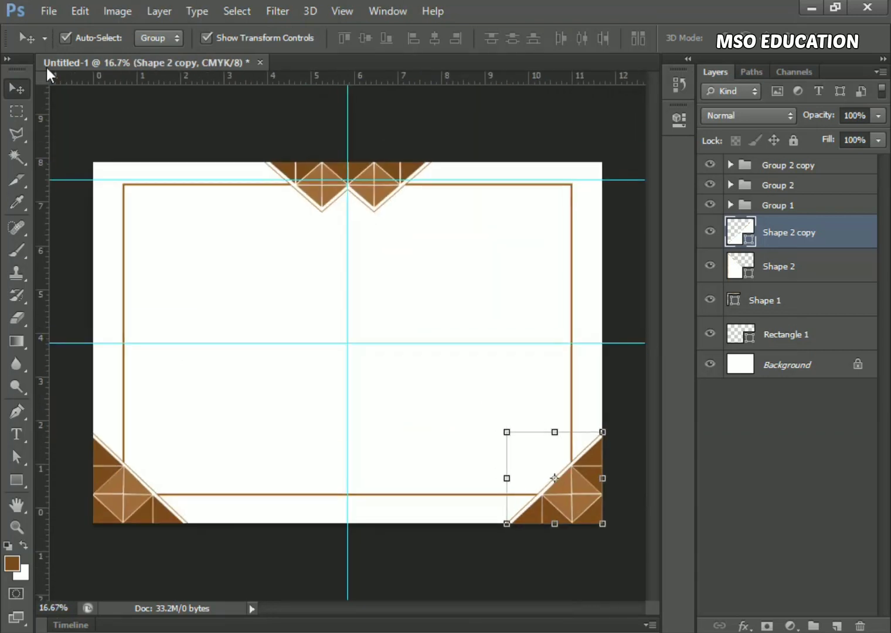
left_click(171, 117)
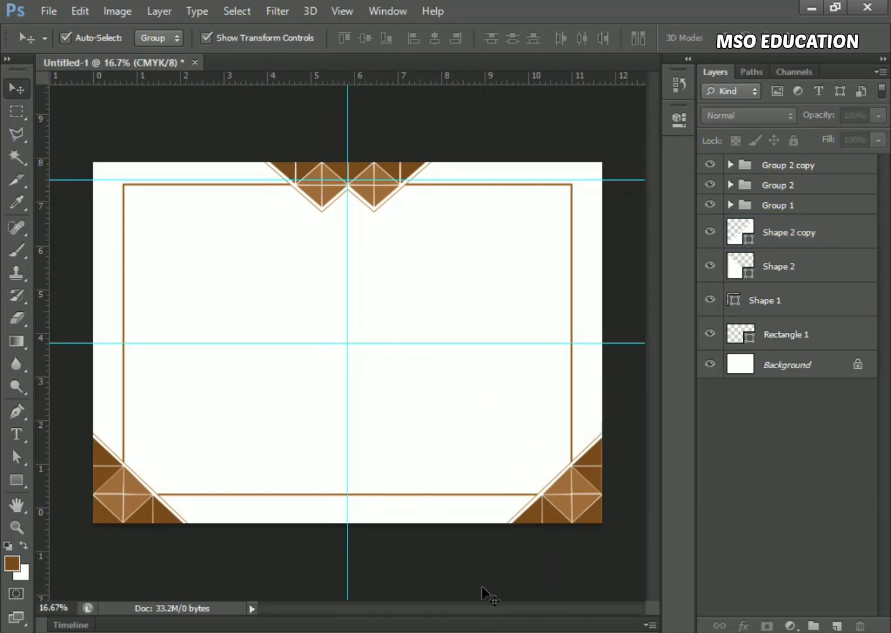
Step: Remove the two horizontal guides and the vertical guide from the canvas
left_click_drag(352, 344, 384, 5)
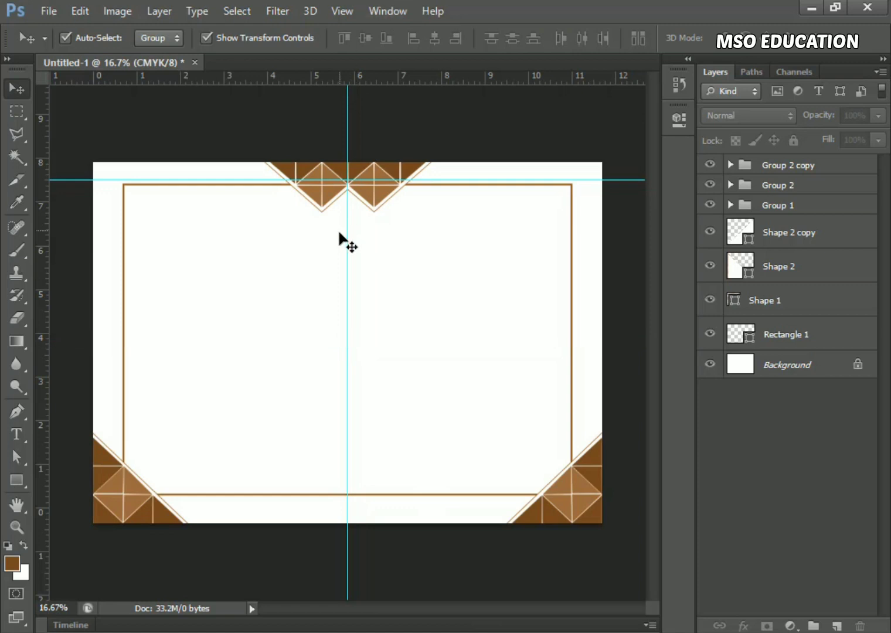
left_click_drag(349, 237, 374, 4)
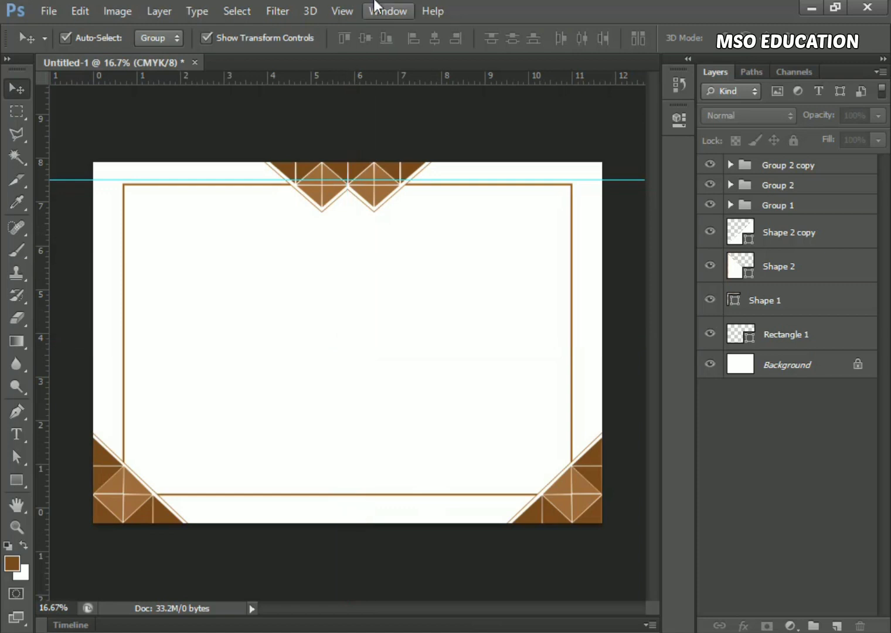
left_click_drag(237, 180, 276, 7)
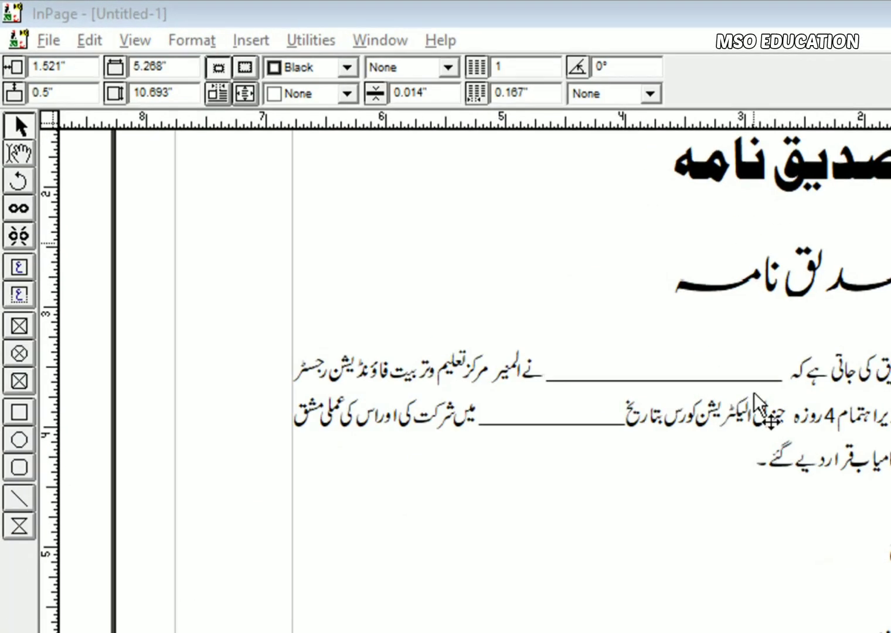
Step: Switch to InPage and start exporting the certificate text page as a picture, choosing the Desktop as the save location
left_click(34, 27)
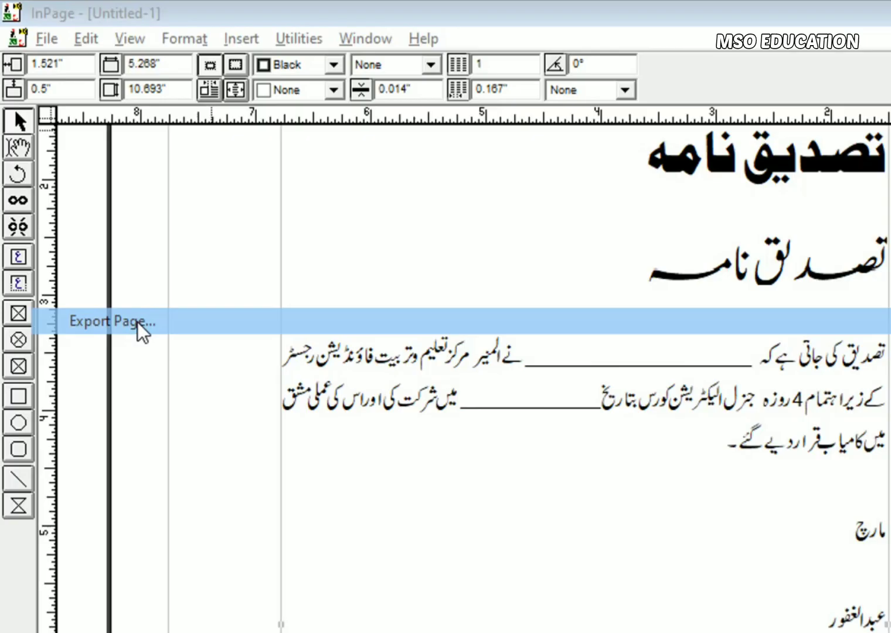
left_click(235, 495)
left_click(666, 276)
left_click(387, 246)
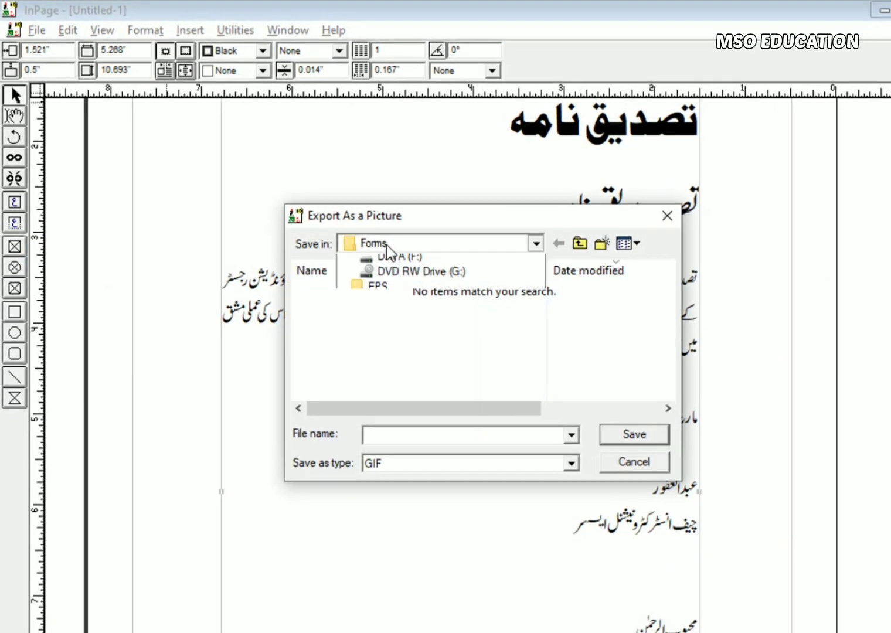
left_click(390, 271)
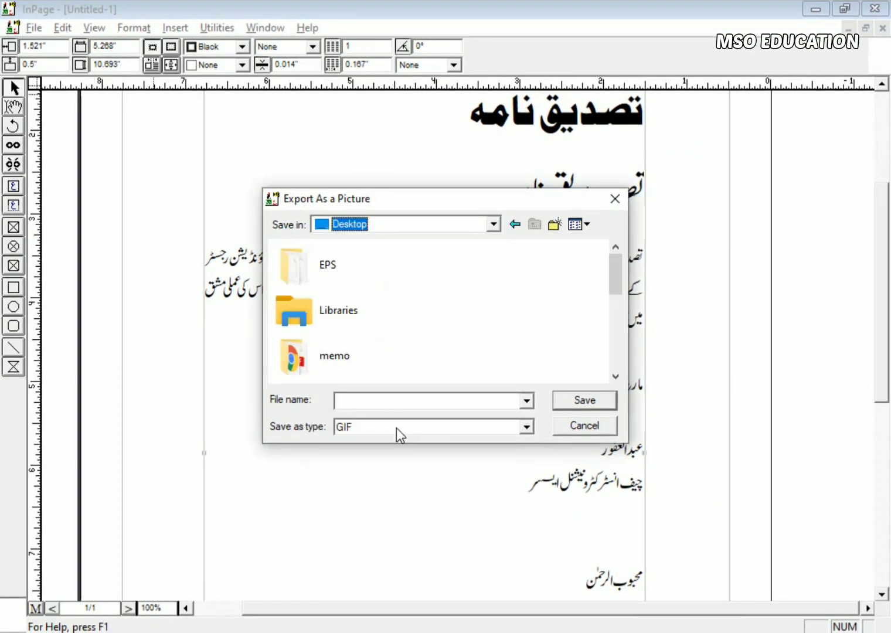
Step: Export the page in EPS format as Certitficet into the Desktop's EPS folder
left_click(396, 434)
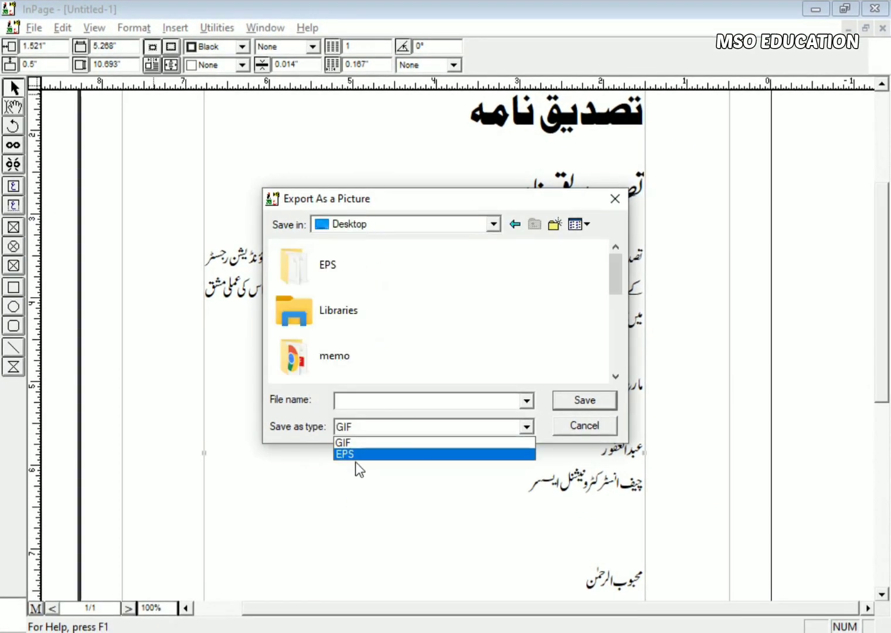
left_click(355, 455)
double_click(314, 265)
left_click(378, 406)
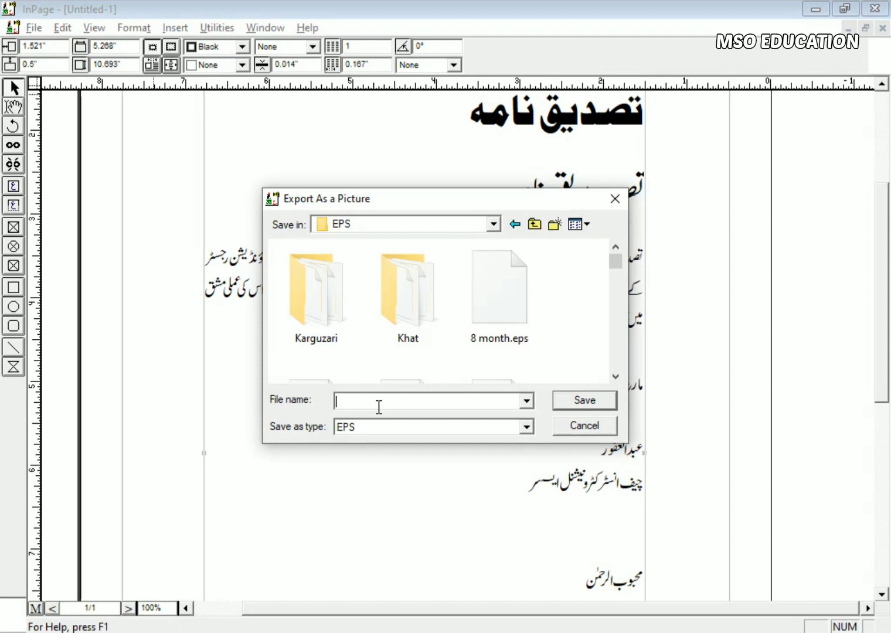
type("Certificat")
left_click(585, 400)
left_click(592, 351)
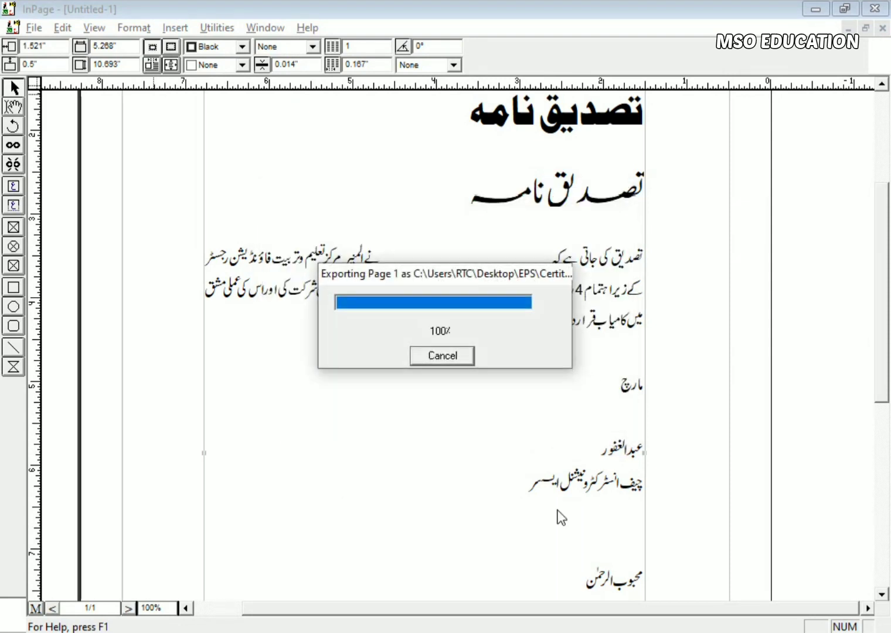
Step: Switch to Photoshop and open Certitficet.eps, rasterizing it at 300 pixels/inch in CMYK Color
left_click(50, 13)
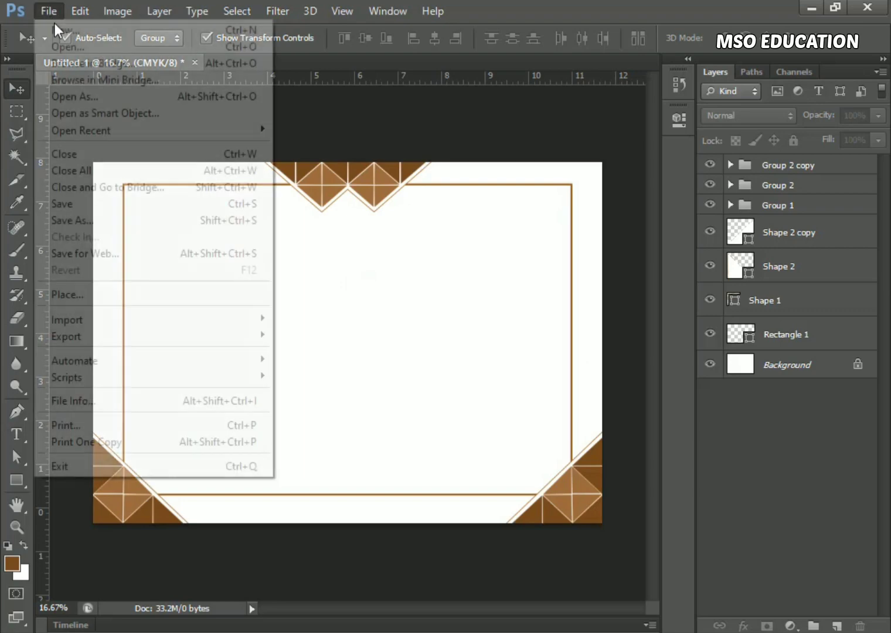
left_click(64, 46)
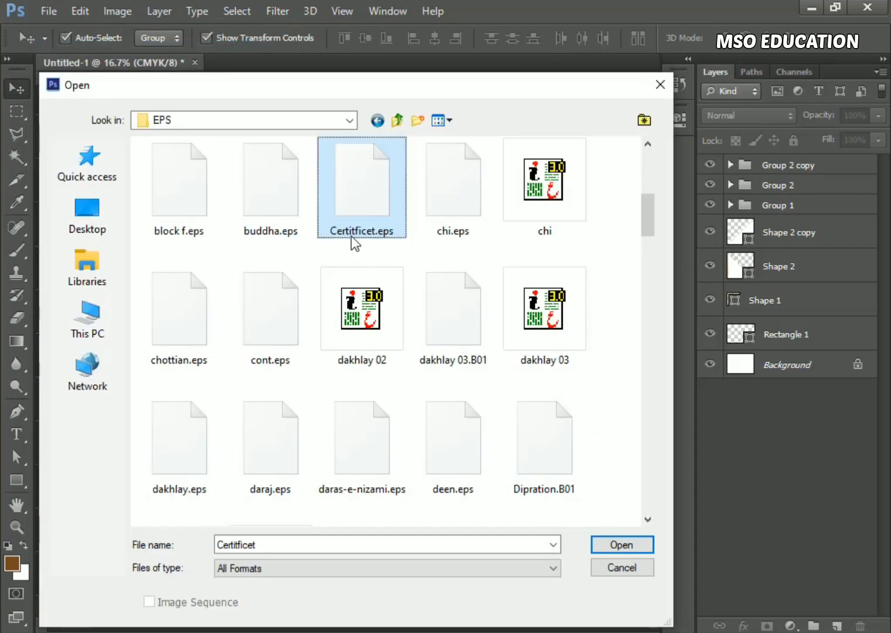
double_click(376, 221)
left_click(309, 276)
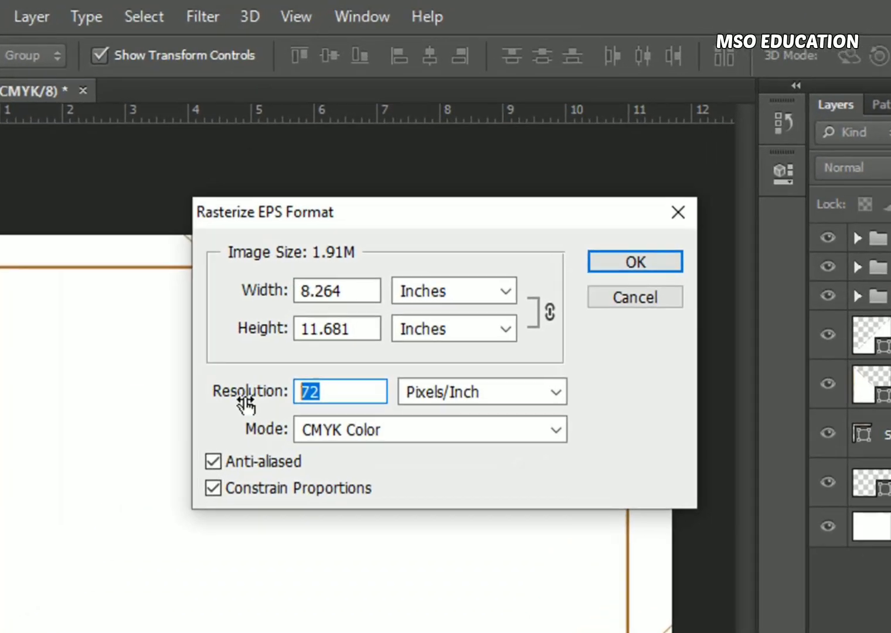
type("300")
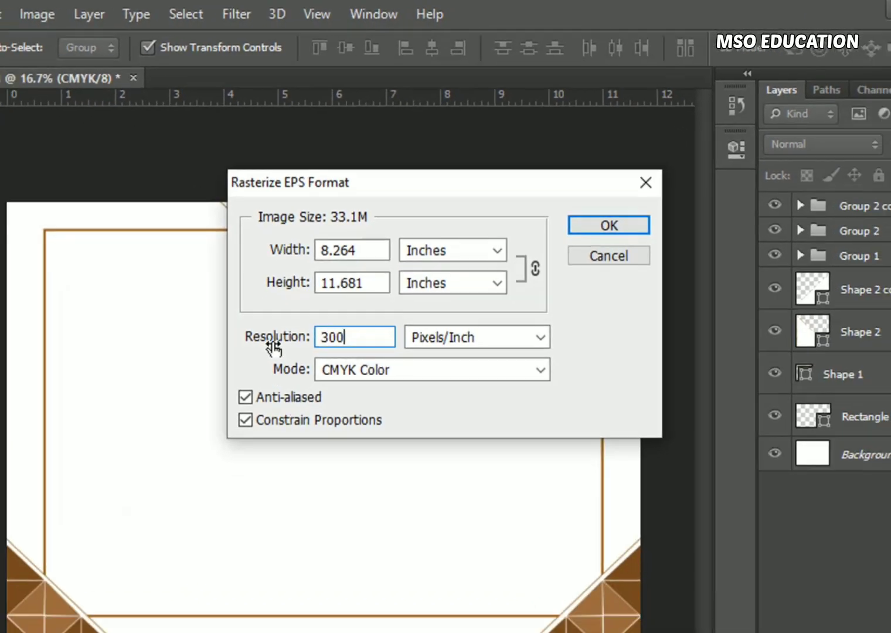
key("Return")
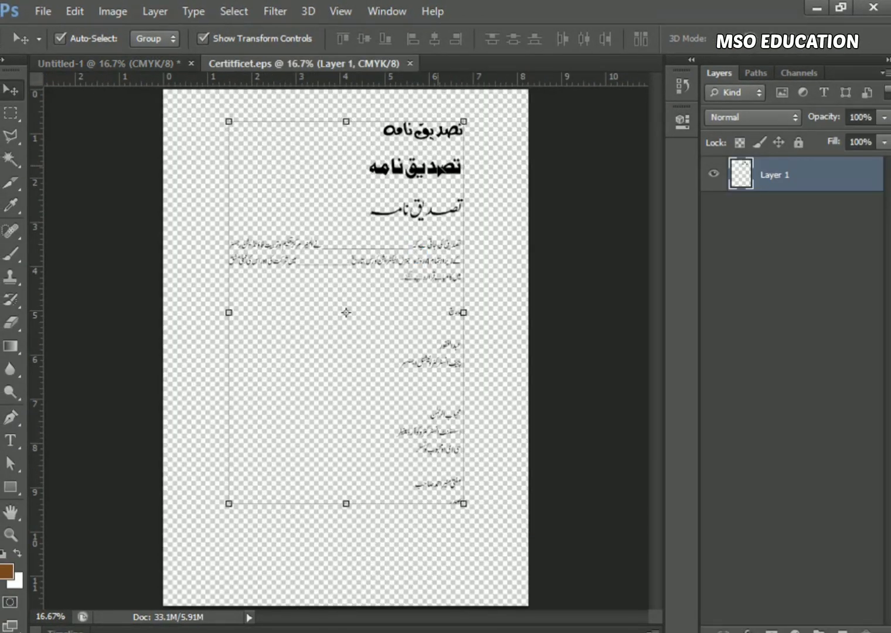
Step: Select the third version of the heading with a rectangular marquee and cut it from Layer 1
key("ctrl+plus")
scroll(471, 176, "up", 3)
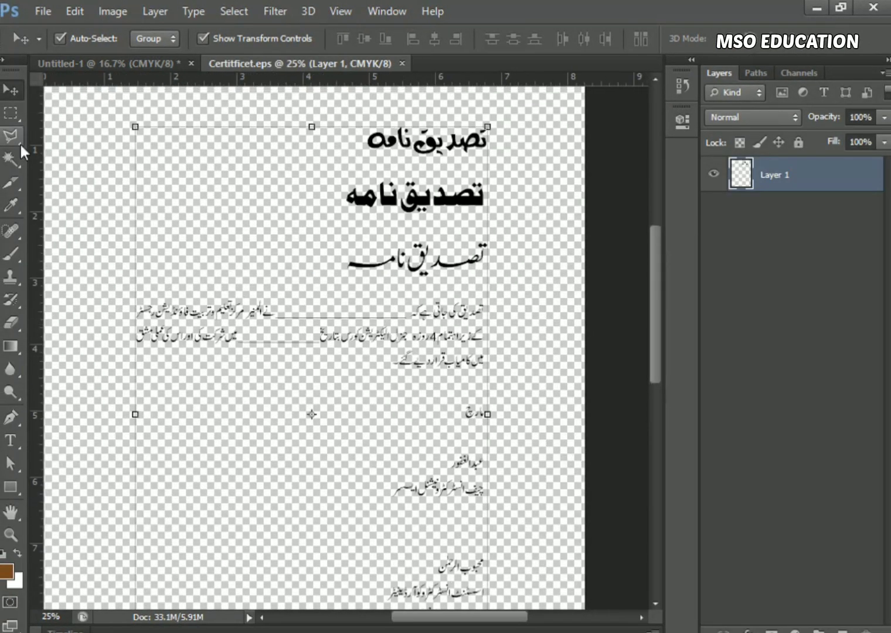
left_click(14, 116)
left_click_drag(505, 234, 335, 286)
key("ctrl+x")
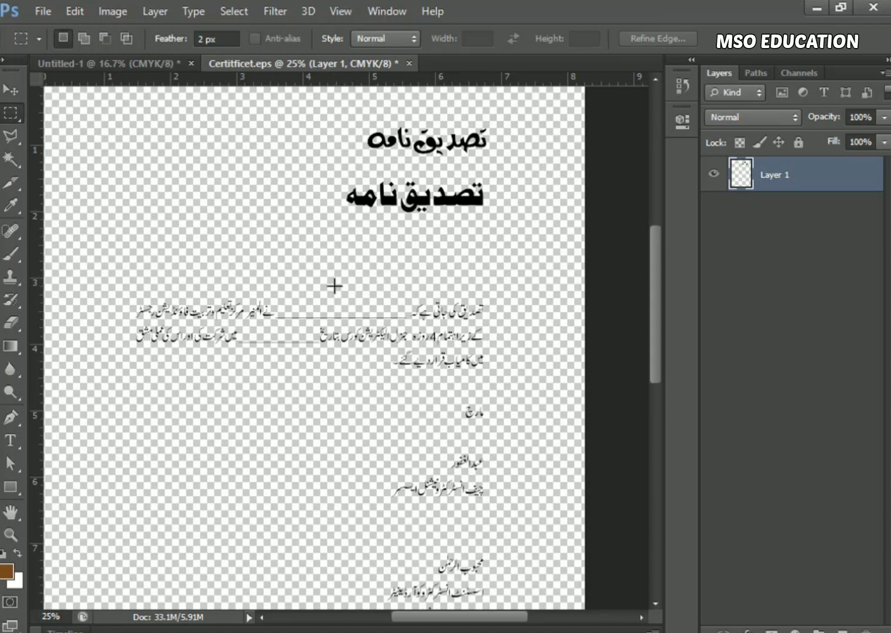
Step: Paste the cut heading into the Untitled-1 certificate, enlarge it and centre it below the upper triangle ornament
key("ctrl+Tab")
key("ctrl+plus")
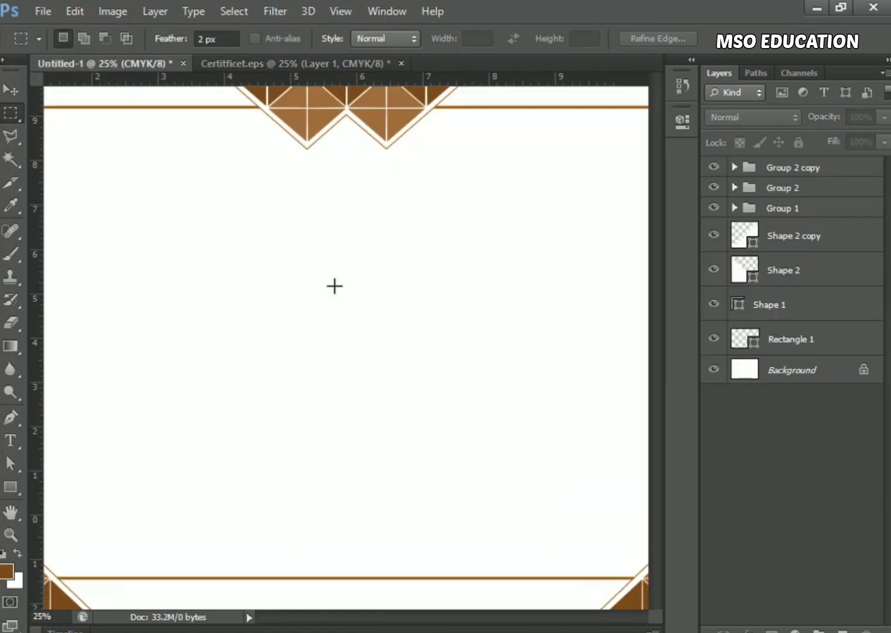
key("ctrl+minus")
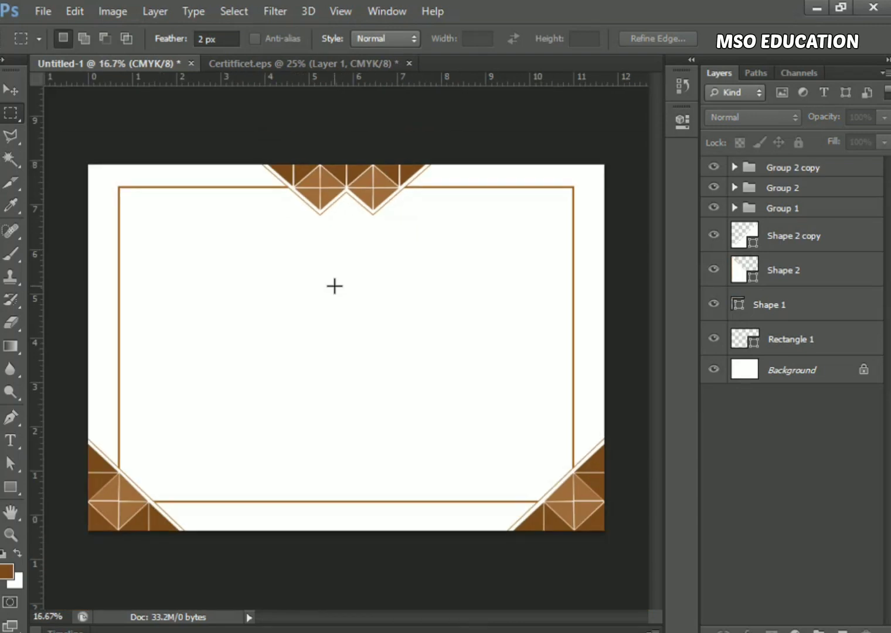
key("ctrl+v")
key("ctrl+t")
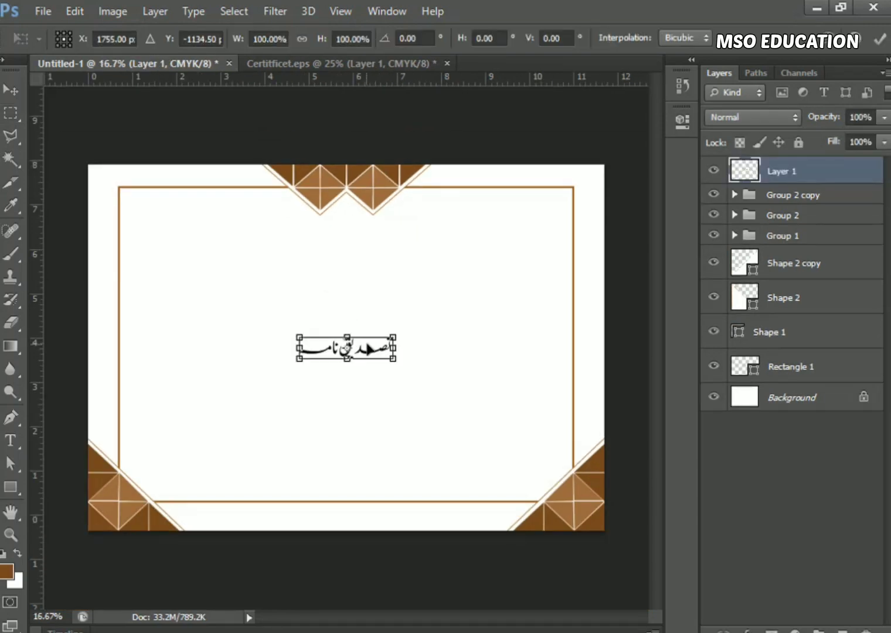
left_click_drag(352, 349, 404, 249)
key("Return")
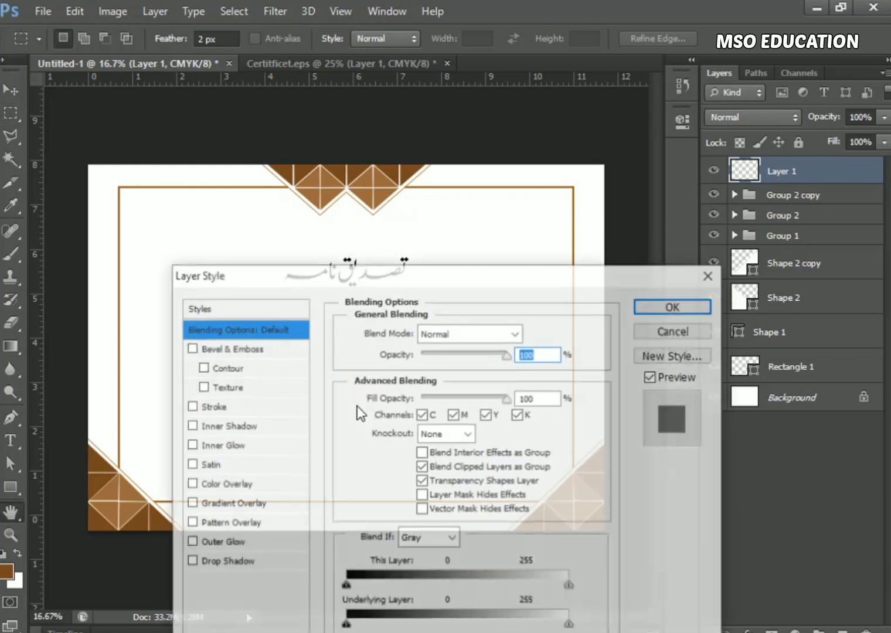
Step: Give the heading layer a Color Overlay in the border's dark brown, 764920
left_click(245, 486)
left_click(524, 339)
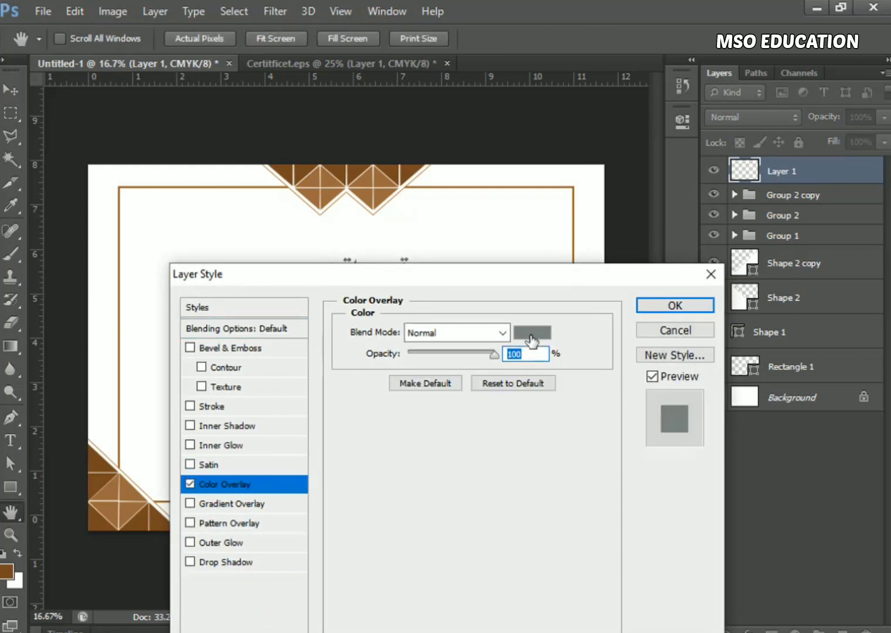
left_click(532, 333)
left_click(413, 170)
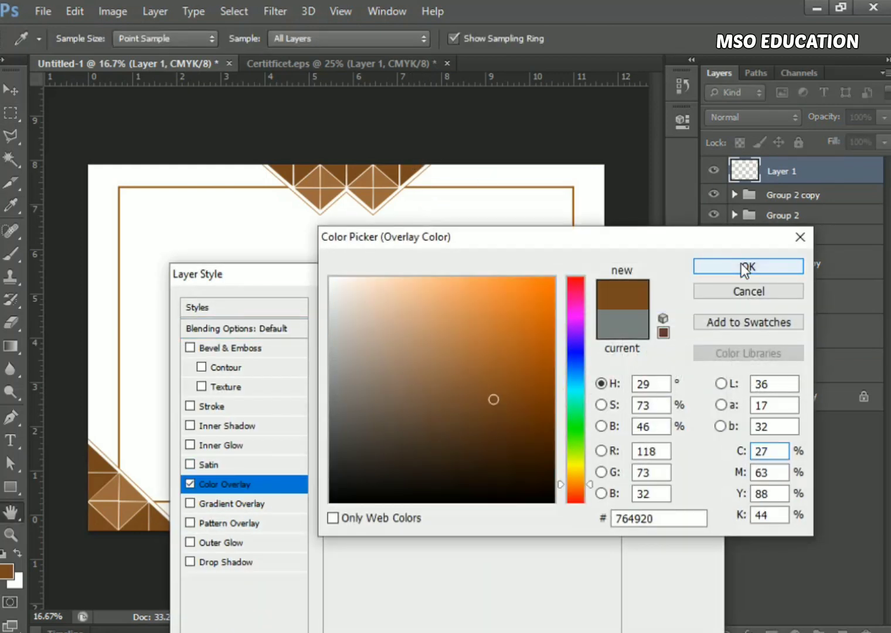
left_click(700, 267)
left_click(675, 305)
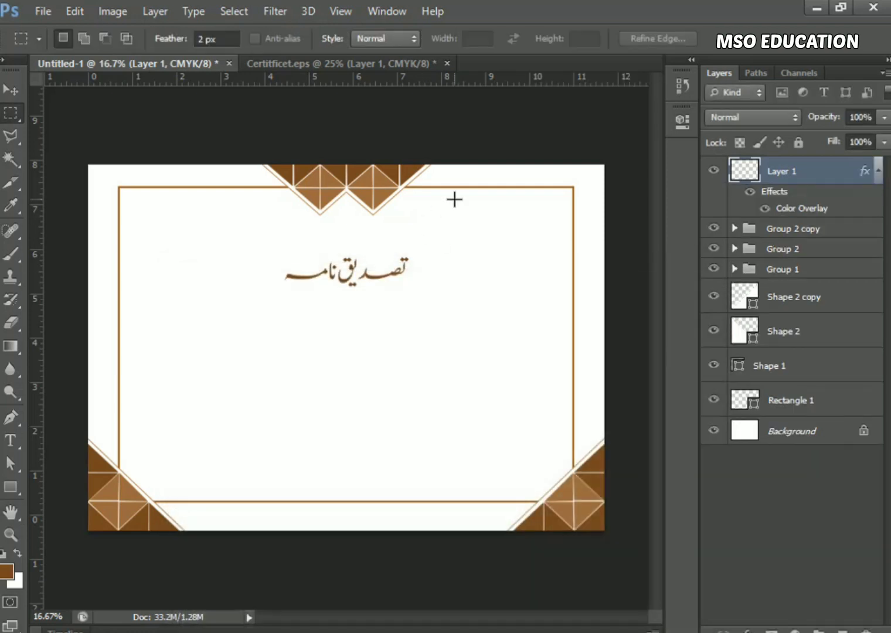
Step: Nudge the brown heading slightly upward toward the triangle ornament
key("v")
key("Up")
key("Up")
key("Up")
key("Up")
key("Up")
key("Up")
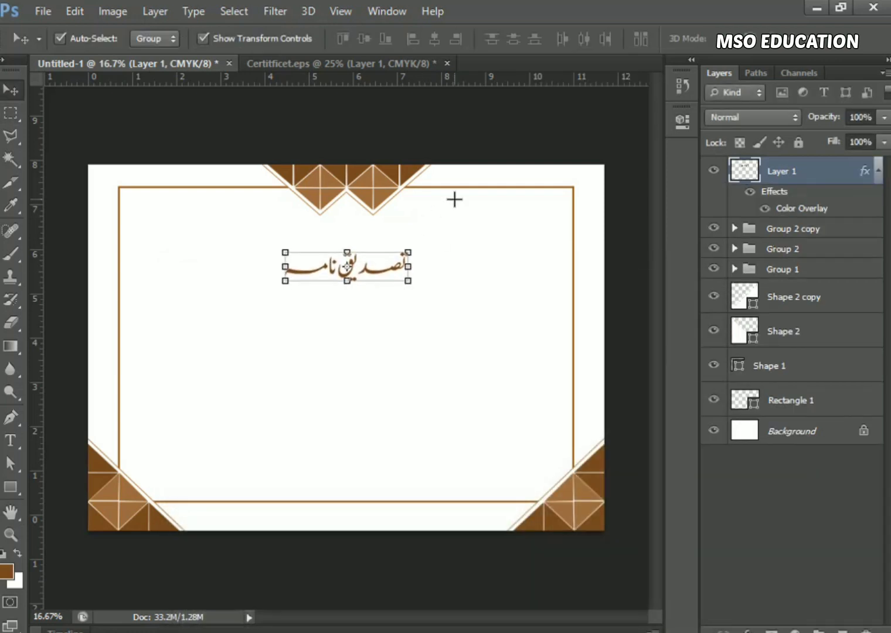
Step: Place a vertical guide through the centre of the rectangular frame and select the heading
left_click(575, 288)
left_click_drag(36, 326, 346, 312)
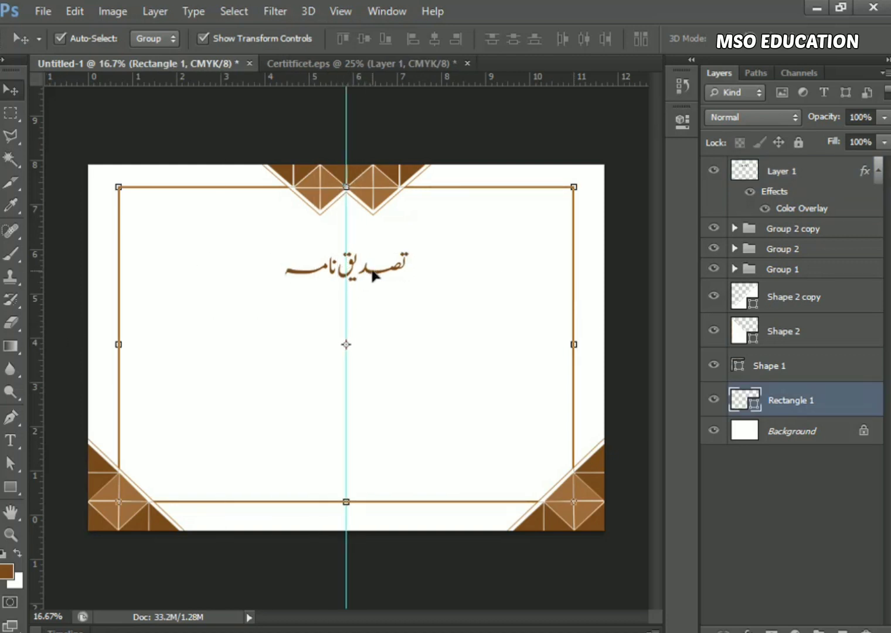
left_click(374, 275)
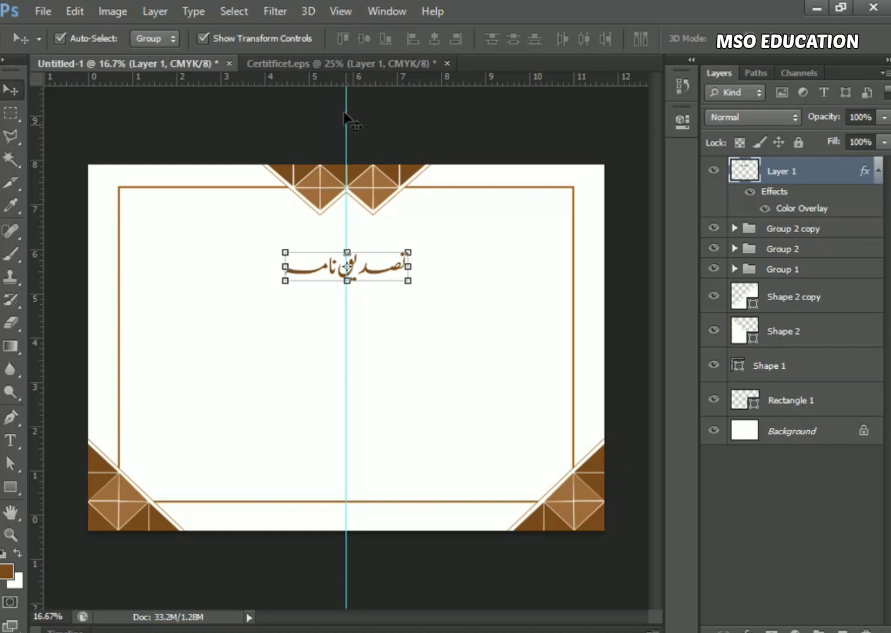
Step: Cut the three-line body paragraph from Certitficet.eps and paste it into the certificate
left_click(314, 56)
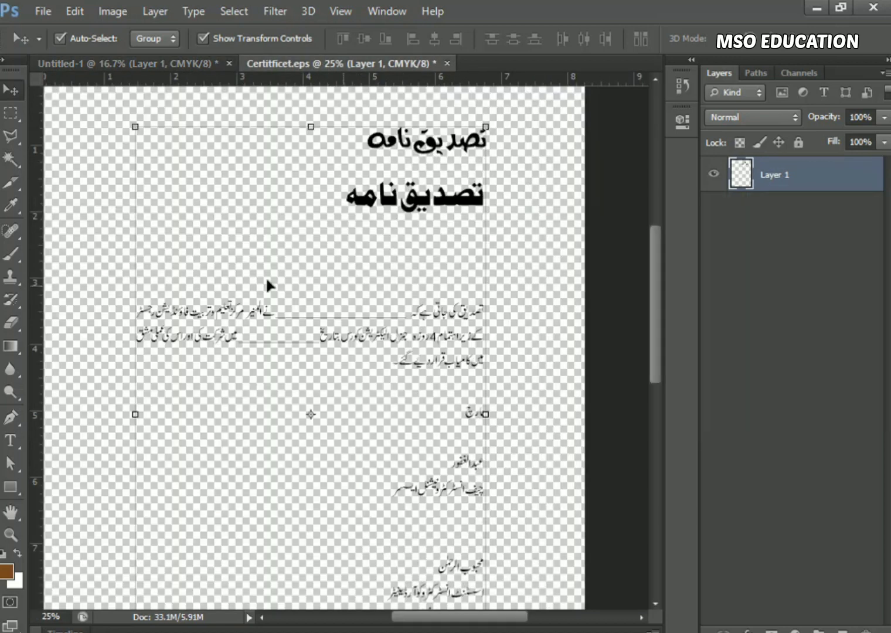
key("m")
left_click_drag(507, 285, 109, 381)
key("ctrl+x")
key("ctrl+Tab")
key("ctrl+v")
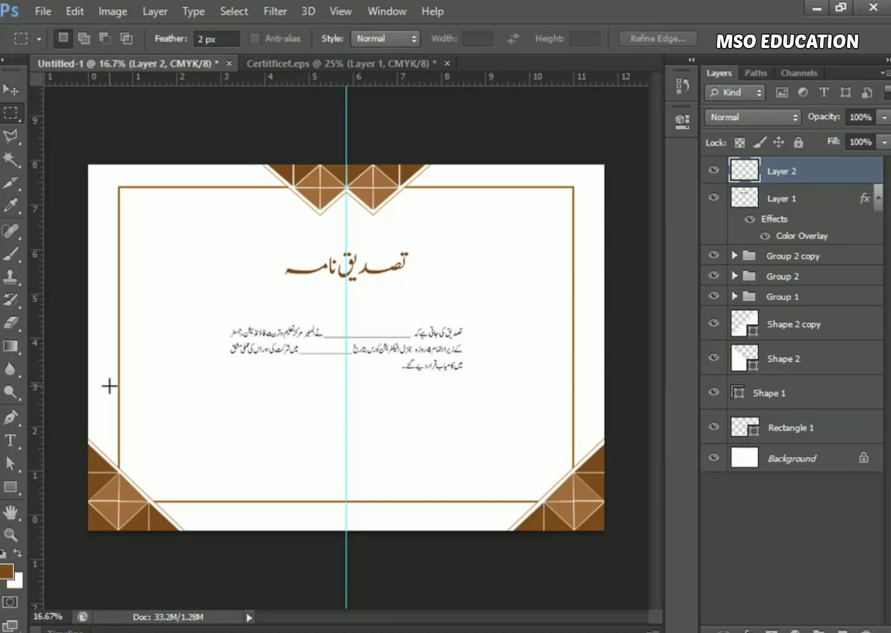
Step: Enlarge the body paragraph and position it beneath the heading, centred on the vertical guide
key("ctrl+t")
left_click_drag(469, 323, 482, 352)
key("Return")
key("ctrl+t")
key("ctrl+plus")
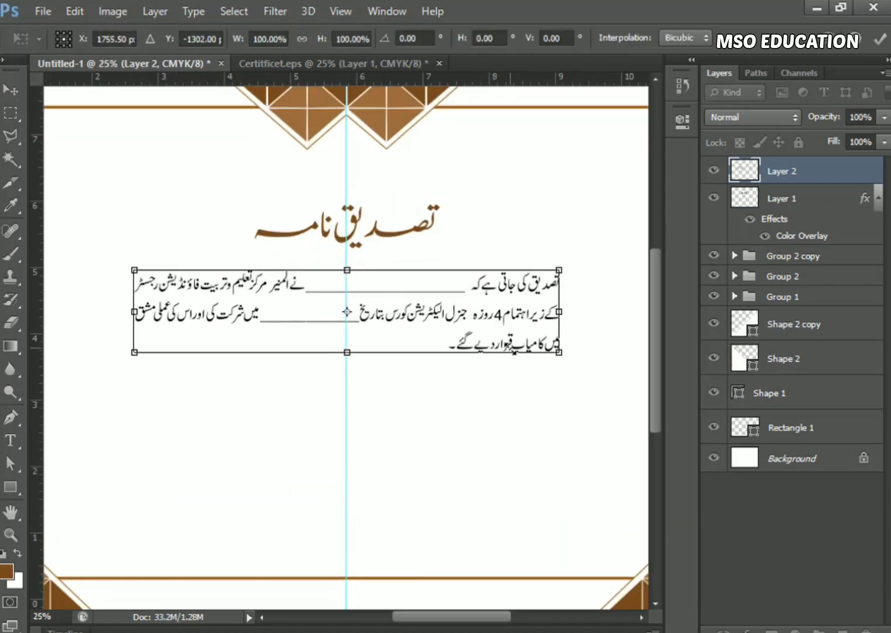
key("Return")
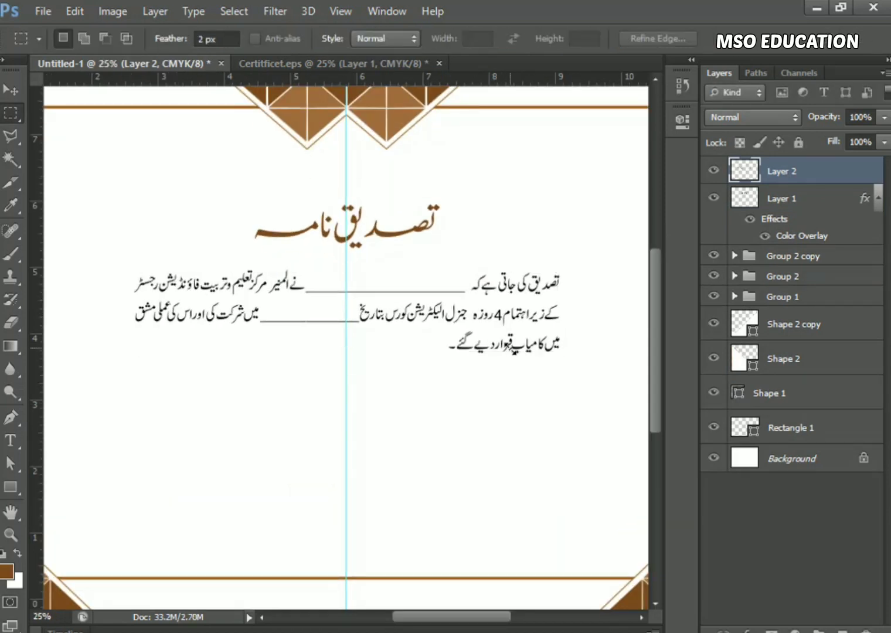
Step: In Certitficet.eps, select the second signatory's name and shift it 90 px left to centre it over its title
left_click(340, 64)
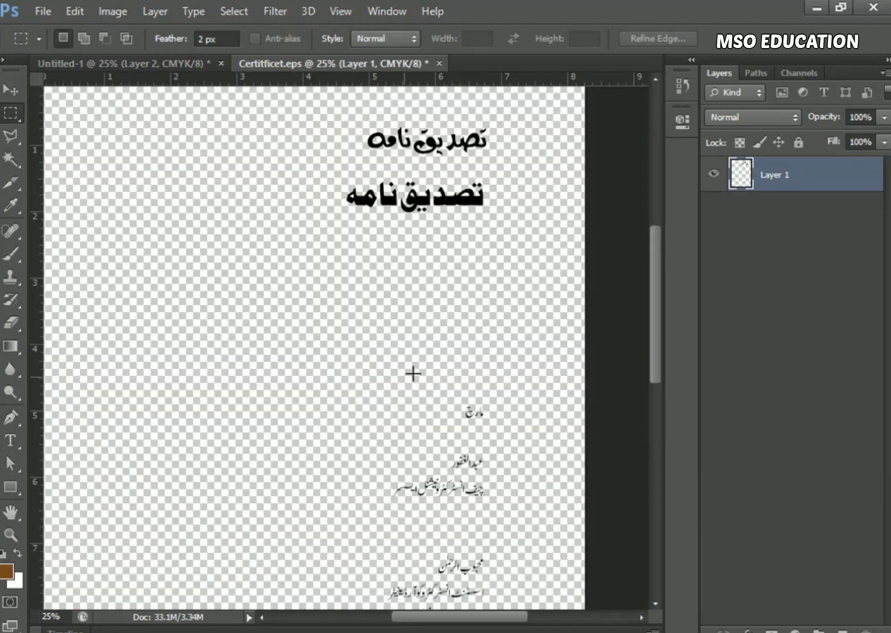
key("ctrl+plus")
left_click_drag(437, 527, 422, 342)
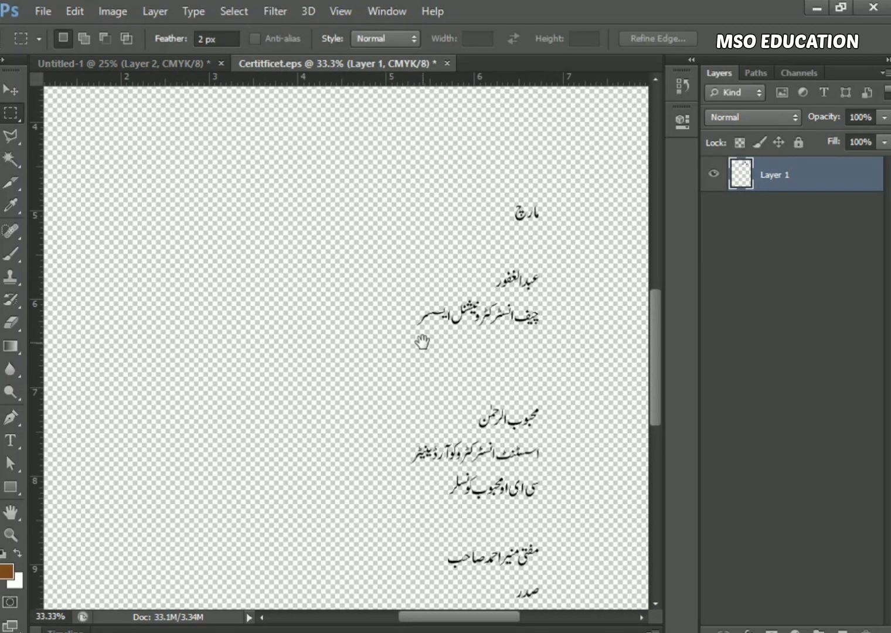
key("ctrl+plus")
left_click_drag(478, 414, 406, 183)
left_click_drag(468, 301, 482, 328)
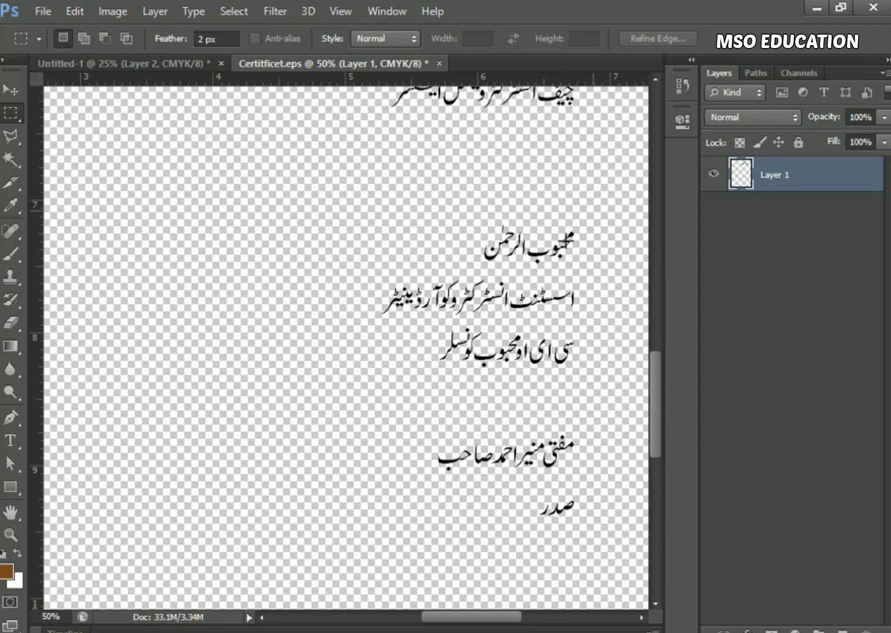
left_click_drag(593, 211, 468, 270)
key("v")
key("shift+Left")
key("shift+Left")
key("shift+Left")
key("shift+Left")
key("shift+Left")
key("shift+Left")
key("shift+Left")
key("shift+Left")
key("shift+Left")
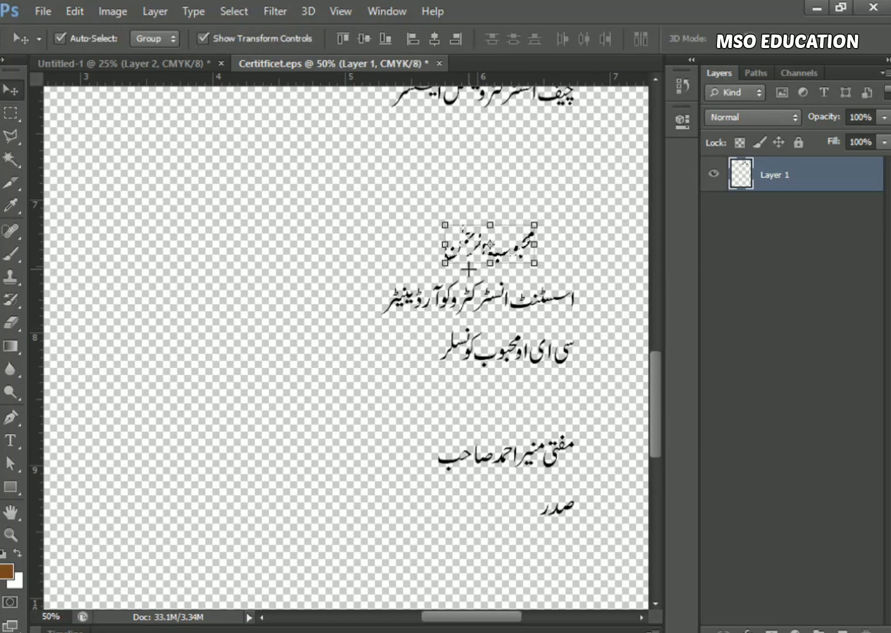
Step: Select the first signatory's name and shift it 110 px left to centre it over its title
key("ctrl+minus")
left_click_drag(561, 289, 531, 446)
key("m")
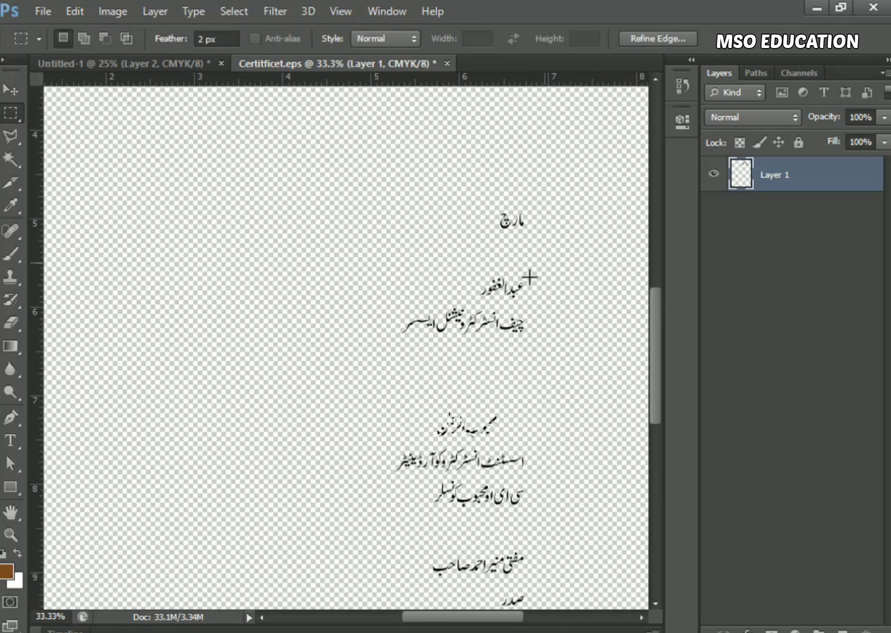
left_click_drag(530, 277, 470, 302)
key("v")
key("shift+Left")
key("shift+Left")
key("shift+Left")
key("shift+Left")
key("shift+Left")
key("shift+Left")
key("shift+Left")
key("shift+Left")
key("shift+Left")
key("shift+Left")
key("shift+Left")
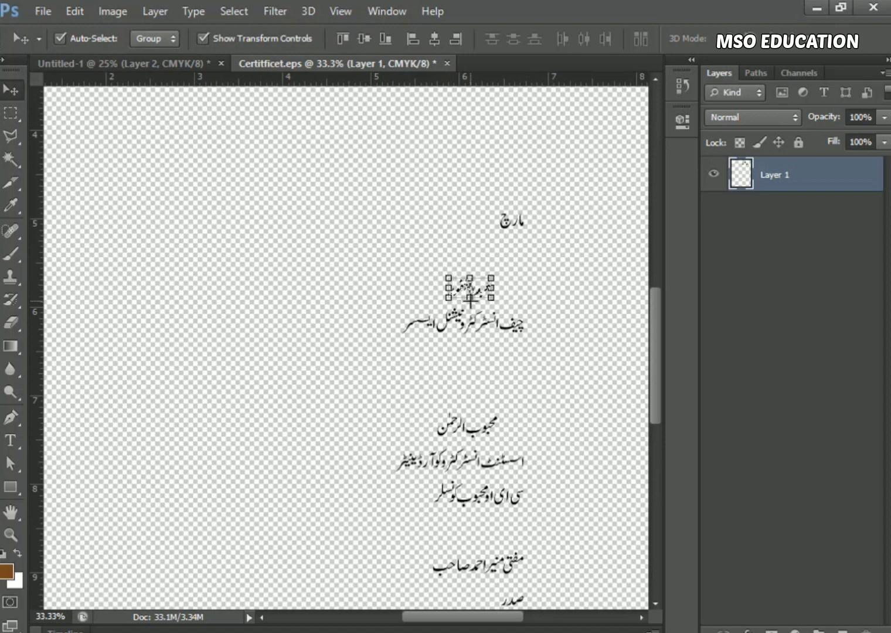
Step: Select the third signatory's one-word title and move it left and up so it sits centred close beneath the name
left_click_drag(467, 349, 496, 155)
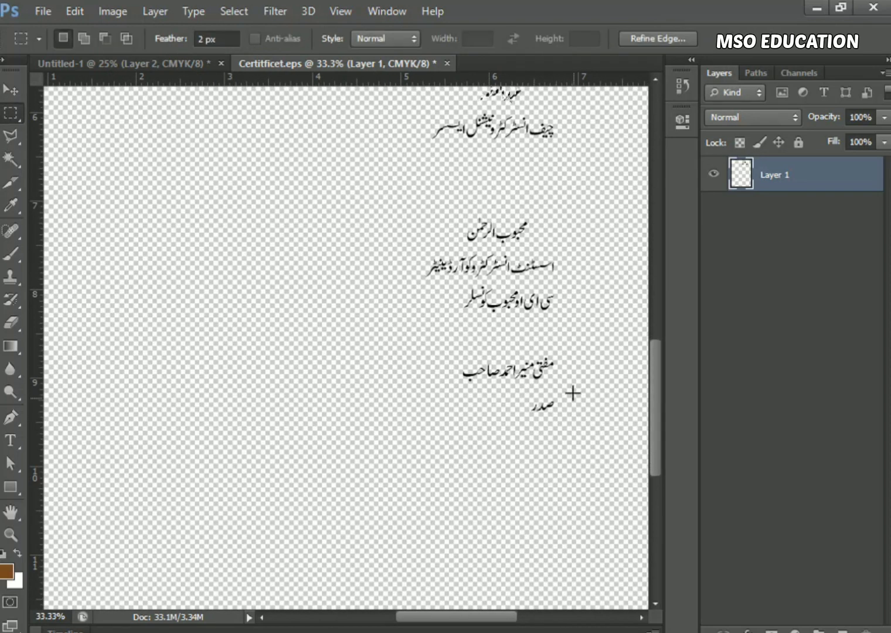
left_click_drag(571, 390, 519, 423)
key("v")
key("shift+Left")
key("shift+Left")
key("shift+Left")
key("shift+Left")
key("shift+Left")
key("shift+Left")
key("shift+Left")
key("shift+Left")
key("shift+Left")
key("shift+Left")
key("shift+Left")
key("shift+Up")
key("shift+Up")
key("shift+Up")
key("shift+Up")
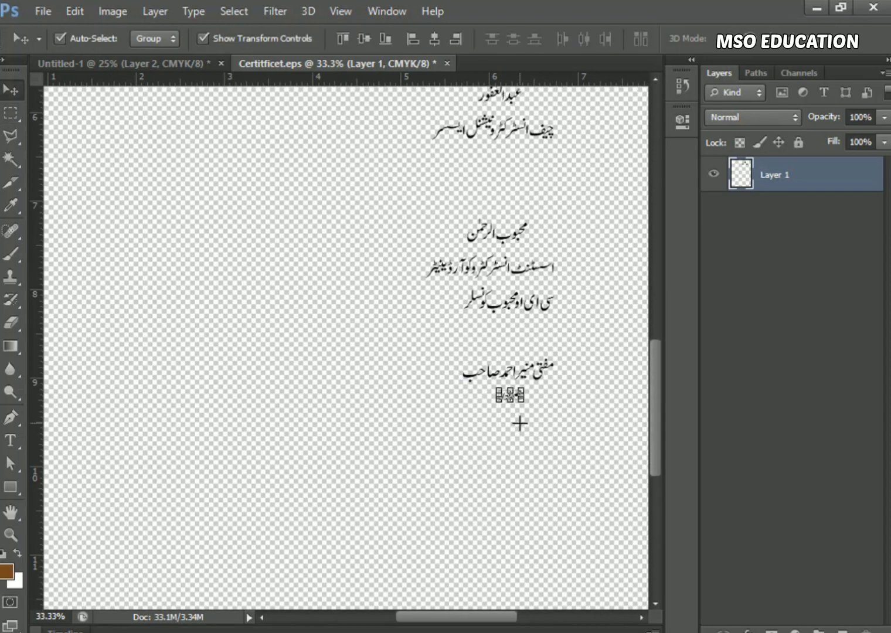
key("ctrl+plus")
left_click_drag(390, 382, 260, 421)
left_click_drag(340, 357, 324, 392)
key("shift+Up")
key("shift+Up")
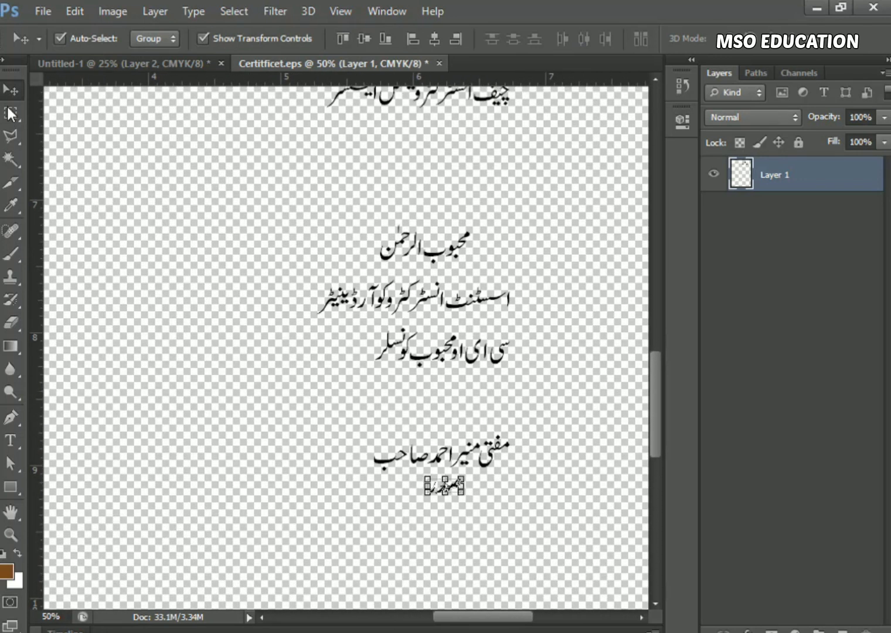
Step: Select the third line of the second signatory's block and move it 60 px left and 20 px up
left_click(11, 113)
left_click_drag(521, 322, 358, 373)
key("v")
key("shift+Left")
key("shift+Left")
key("shift+Left")
key("shift+Left")
key("shift+Left")
key("shift+Left")
key("shift+Up")
key("shift+Up")
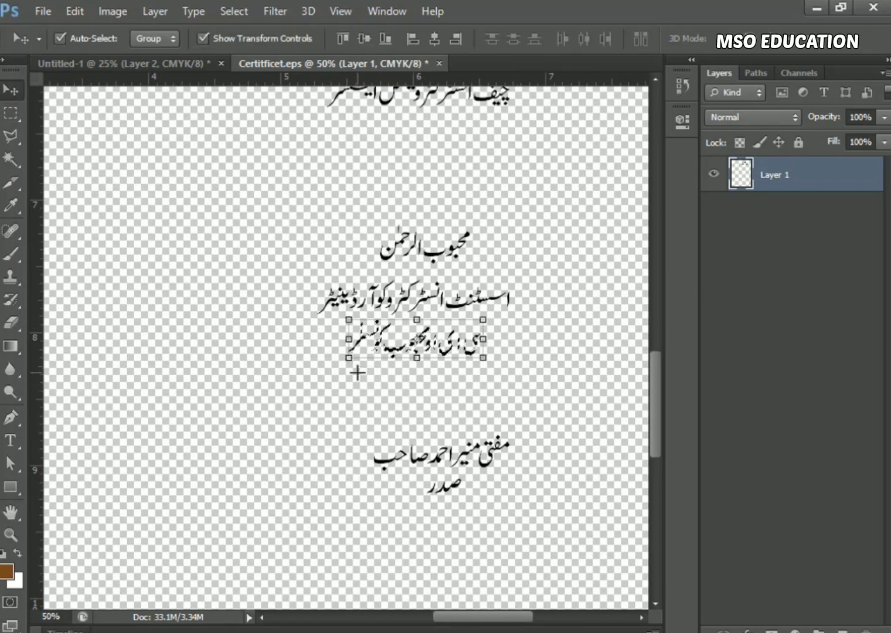
Step: Shift the second signatory's name 10 px further left and clear the selection
left_click(20, 115)
left_click_drag(500, 217, 355, 270)
key("ctrl+t")
key("shift+Left")
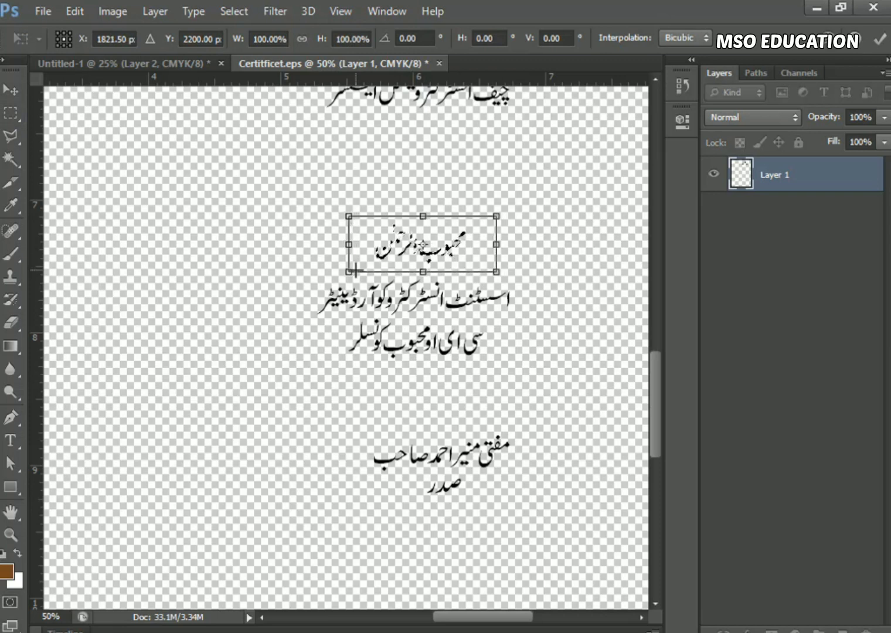
key("Return")
key("Return")
key("ctrl+d")
Step: Select the first signatory's name, lower it slightly toward its title line and clear the selection
key("v")
left_click_drag(479, 128, 466, 238)
scroll(466, 239, "down", 3)
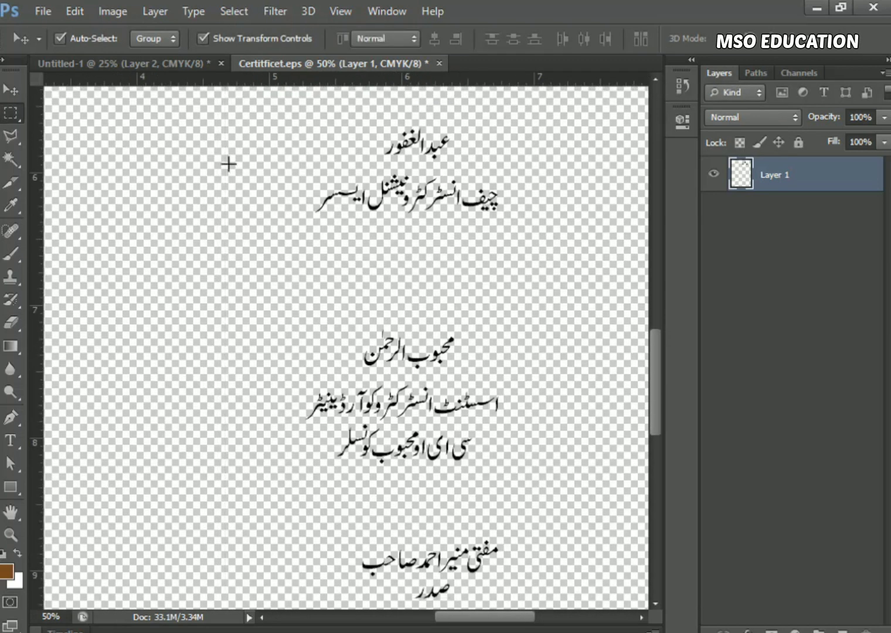
key("m")
left_click_drag(540, 112, 312, 165)
key("v")
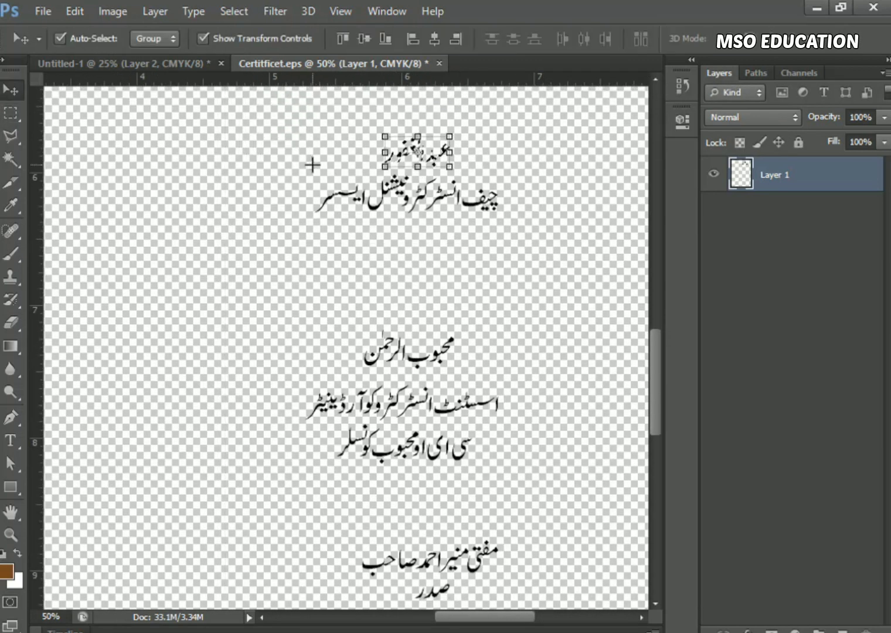
key("ctrl+d")
Step: Select the first signatory's two-line block and move it toward the right edge of the page
key("ctrl+minus")
left_click(19, 116)
left_click_drag(491, 205, 297, 286)
key("ctrl+t")
left_click_drag(417, 253, 470, 261)
key("Return")
key("v")
Step: Select the second signatory's three-line block and move it up to the left of the first signatory's block
key("m")
left_click_drag(500, 314, 297, 460)
key("v")
mouse_move(385, 390)
left_mouse_down()
mouse_move(233, 282)
mouse_move(228, 254)
left_mouse_up()
key("space")
mouse_move(215, 327)
left_mouse_down()
mouse_move(440, 352)
mouse_move(343, 248)
left_mouse_up()
Step: Select the third signatory's two-line block and move it up to the left of the second signatory's block
key("m")
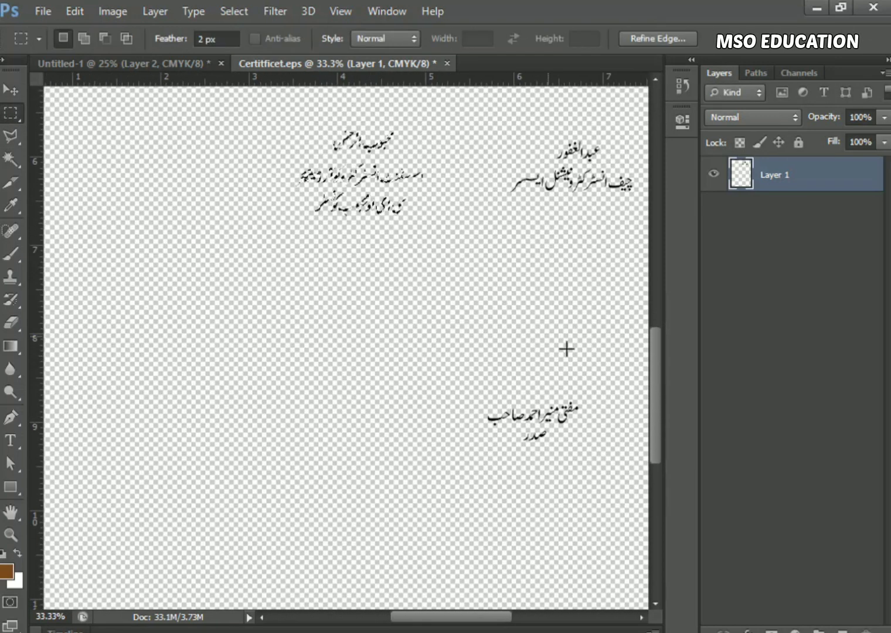
key("v")
mouse_move(607, 370)
left_mouse_down()
mouse_move(454, 469)
mouse_move(148, 185)
left_mouse_up()
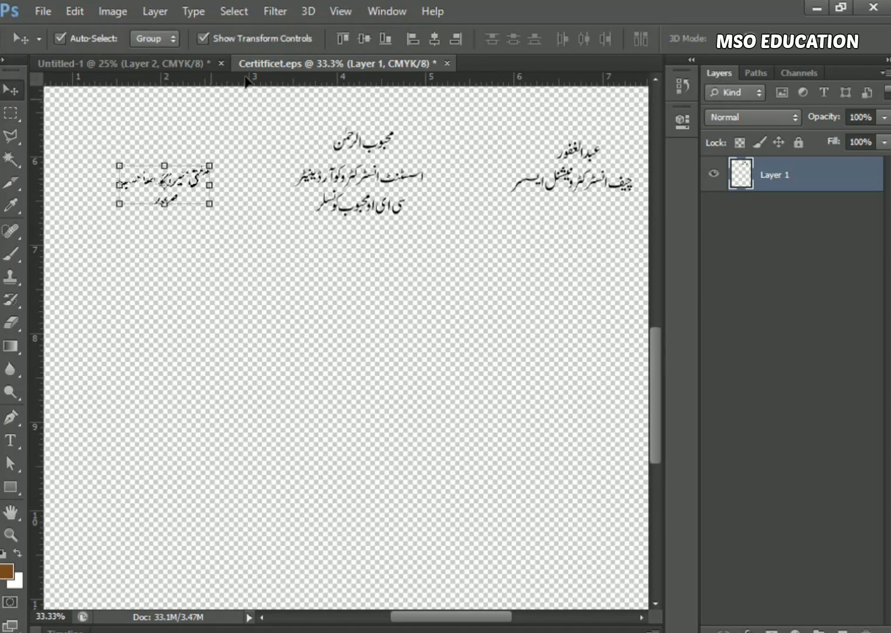
Step: Place a horizontal guide across the three signatory blocks and align the first signatory's block to it
key("m")
left_click_drag(266, 82, 290, 186)
key("space")
left_click_drag(450, 266, 422, 295)
left_click_drag(632, 155, 454, 233)
key("v")
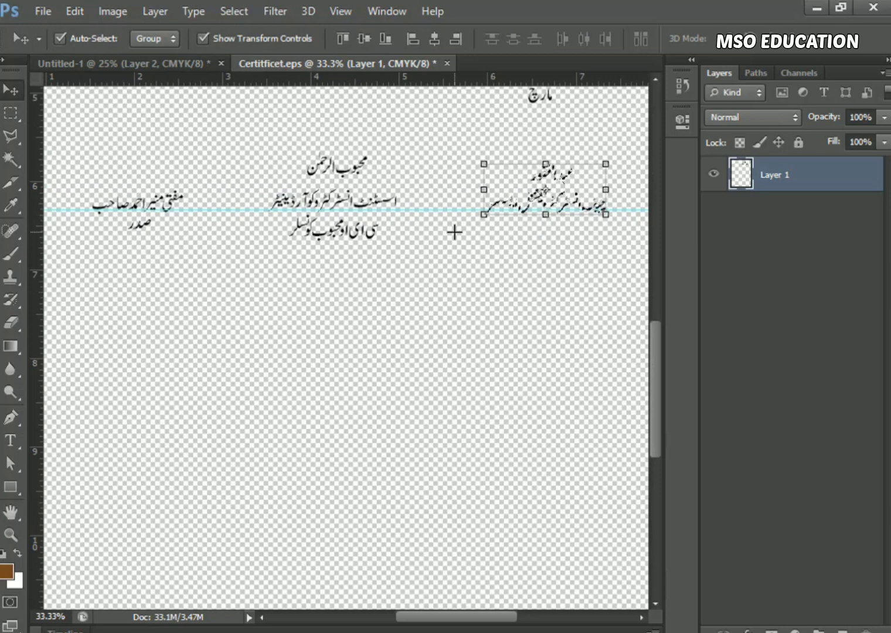
key("ctrl+d")
Step: Select the third signatory's block, raise it slightly to line up with the guide, and clear the selection
scroll(454, 232, "left", 1)
left_click(12, 118)
left_click_drag(82, 142, 241, 253)
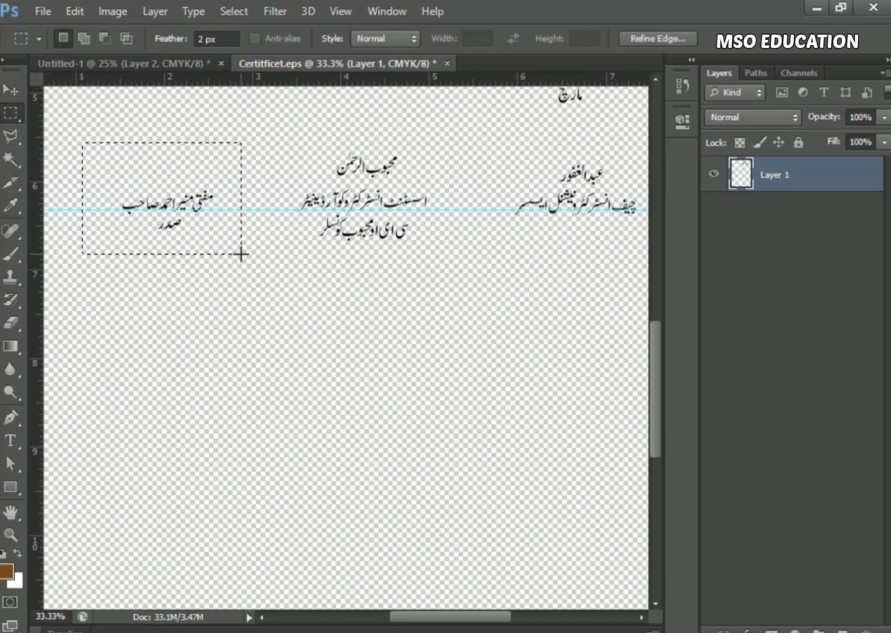
key("v")
key("shift+Up")
key("ctrl+d")
Step: Copy all three signatory blocks from Certitficet.eps into the certificate document and position them below the body text, near the lower border
left_click(11, 119)
mouse_move(103, 137)
left_mouse_down()
mouse_move(626, 284)
mouse_move(611, 279)
left_mouse_up()
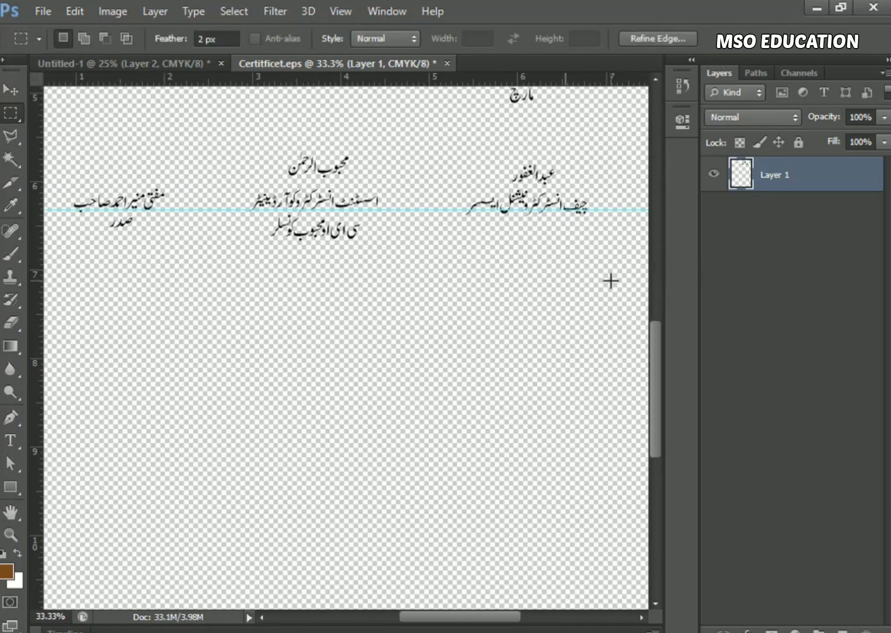
key("ctrl+c")
key("ctrl+Tab")
key("ctrl+v")
key("ctrl+t")
mouse_move(402, 358)
left_mouse_down()
mouse_move(414, 503)
mouse_move(440, 517)
left_mouse_up()
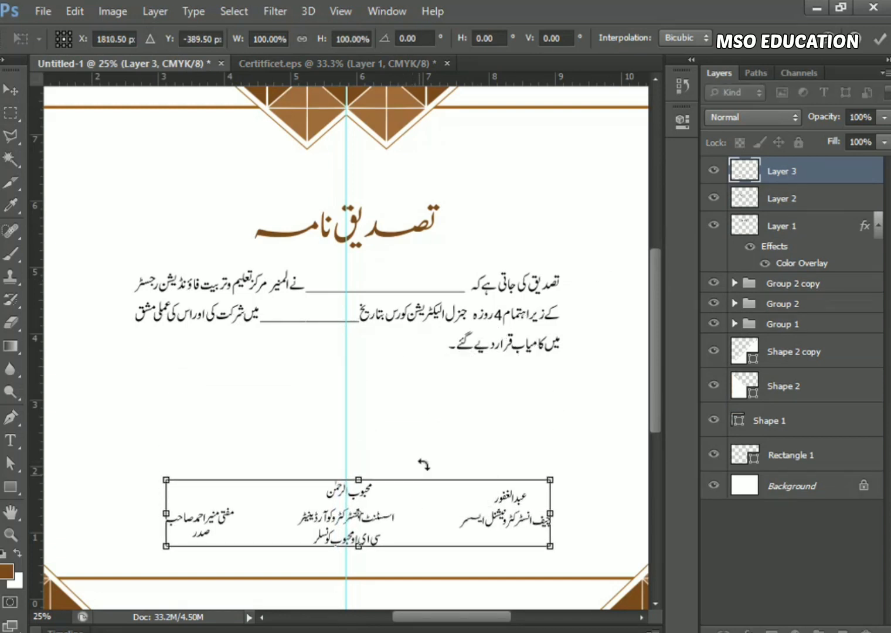
Step: Shift the pasted signatory row right and slightly down so the first signatory's block sits near the lower-right corner decoration
key("ctrl+minus")
key("shift+Right")
key("shift+Right")
key("shift+Right")
key("shift+Right")
key("shift+Right")
key("shift+Right")
key("shift+Right")
key("shift+Right")
key("shift+Right")
key("shift+Right")
key("shift+Right")
key("shift+Right")
key("shift+Right")
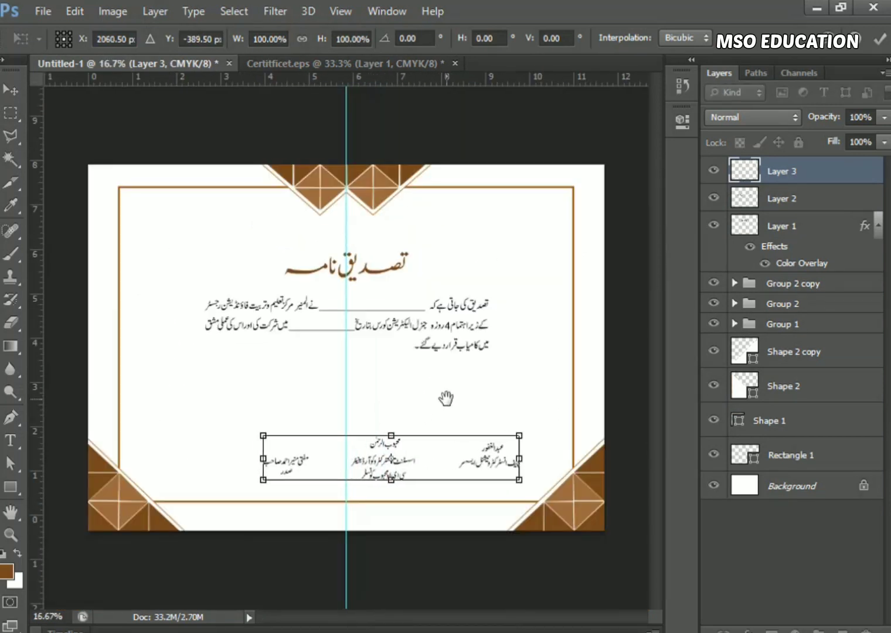
key("Return")
key("shift+Down")
key("shift+Down")
key("shift+Down")
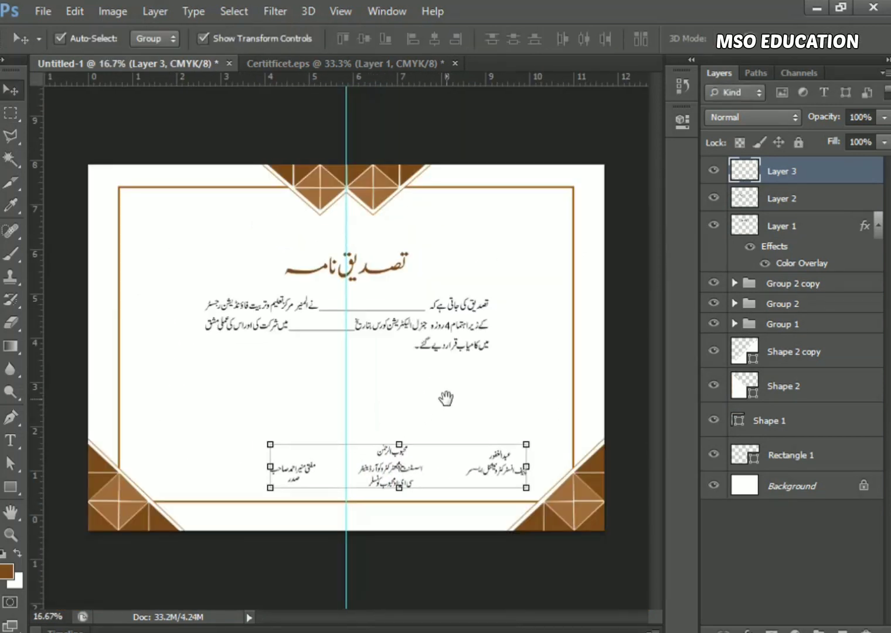
Step: Select the second and third signatories' blocks together and move them left until the second block is centred on the vertical guide
key("m")
left_click_drag(228, 422, 427, 525)
key("v")
key("shift+Left")
key("shift+Left")
key("shift+Left")
key("shift+Left")
key("shift+Left")
key("shift+Left")
key("shift+Left")
key("shift+Left")
key("shift+Left")
key("shift+Left")
key("shift+Left")
key("shift+Left")
key("shift+Left")
key("shift+Left")
key("shift+Left")
key("shift+Left")
key("shift+Left")
key("shift+Left")
key("shift+Left")
key("shift+Left")
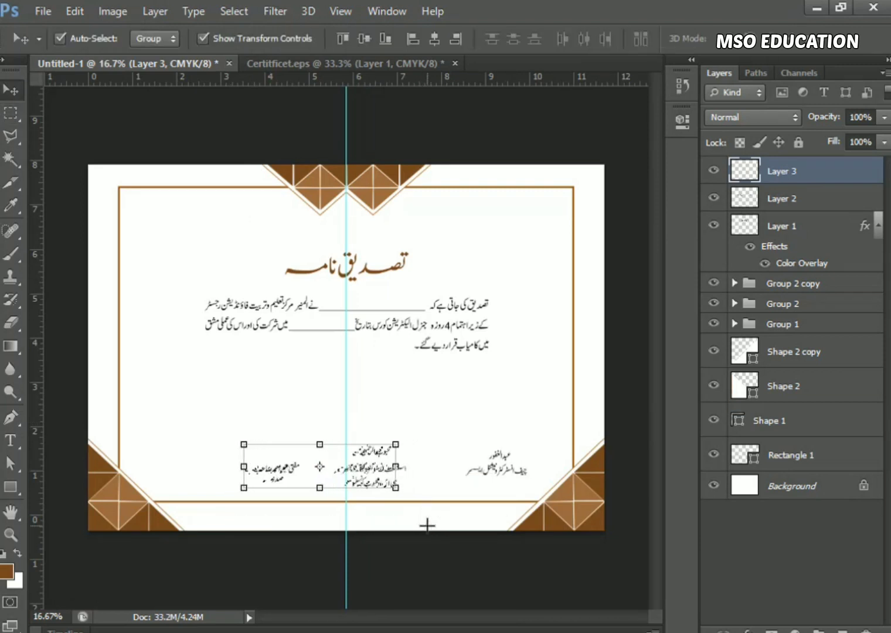
key("shift+Right")
key("shift+Right")
key("shift+Right")
key("ctrl+v")
key("ctrl+z")
Step: Select only the third signatory's block and move it left toward the lower-left corner decoration
left_click(11, 113)
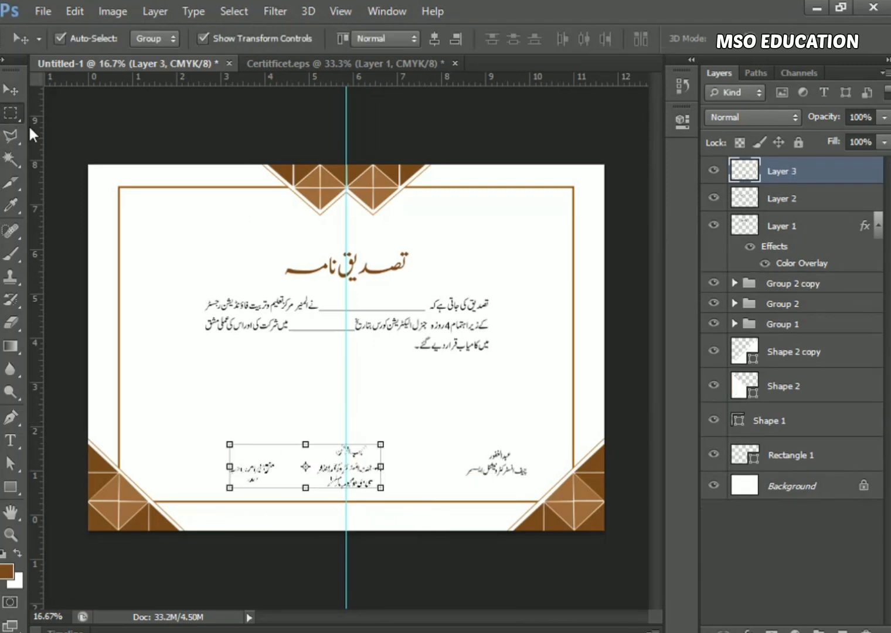
left_click_drag(199, 440, 291, 503)
key("v")
key("shift+Left")
key("shift+Left")
key("shift+Left")
key("shift+Left")
key("shift+Left")
key("shift+Left")
key("shift+Left")
key("shift+Left")
key("shift+Left")
key("shift+Left")
key("shift+Left")
key("shift+Left")
key("shift+Left")
key("shift+Left")
key("shift+Left")
key("shift+Left")
key("shift+Left")
key("shift+Left")
key("shift+Left")
key("shift+Left")
key("shift+Left")
key("shift+Left")
key("shift+Left")
key("shift+Left")
key("shift+Left")
key("shift+Left")
key("shift+Left")
key("shift+Left")
key("shift+Left")
key("shift+Left")
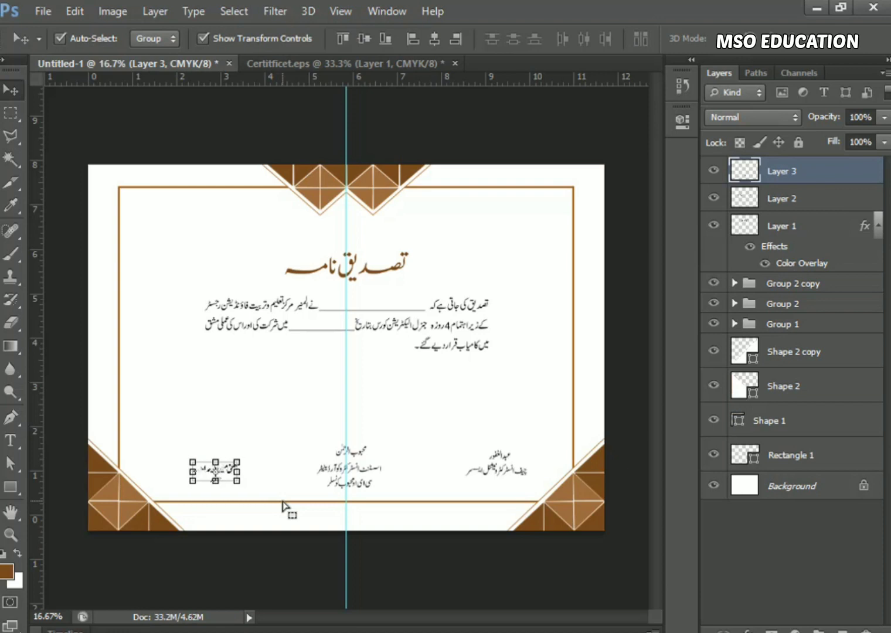
Step: Place a horizontal guide just above the second signatory's name and raise the third signatory's block to line up with it
key("shift+Up")
key("shift+Up")
key("shift+Up")
key("ctrl+plus")
left_click_drag(281, 78, 350, 494)
key("shift+Up")
key("shift+Up")
key("shift+Up")
key("shift+Up")
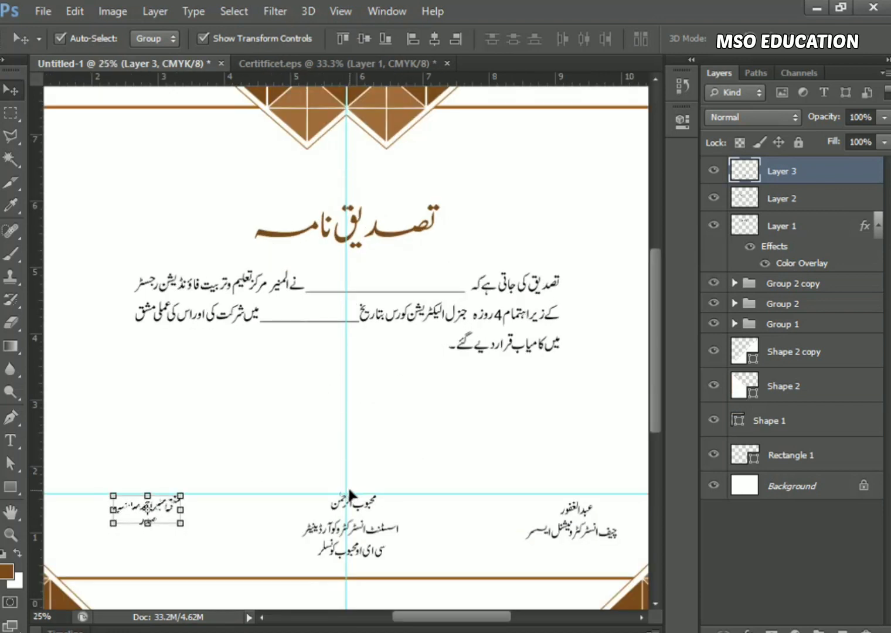
Step: Select the first signatory's block, raise it to the horizontal guide, and clear the selection
key("m")
left_click_drag(503, 483, 636, 563)
key("v")
key("shift+Up")
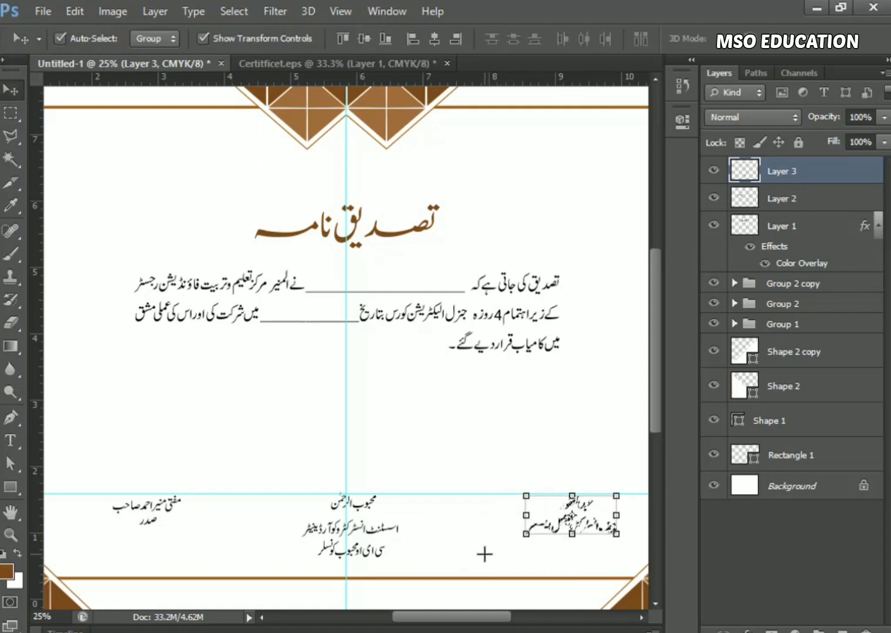
key("ctrl+d")
Step: Draw a horizontal line about 636 px wide above the first signatory's name with the Line tool and set its height to 5 px
right_click(16, 491)
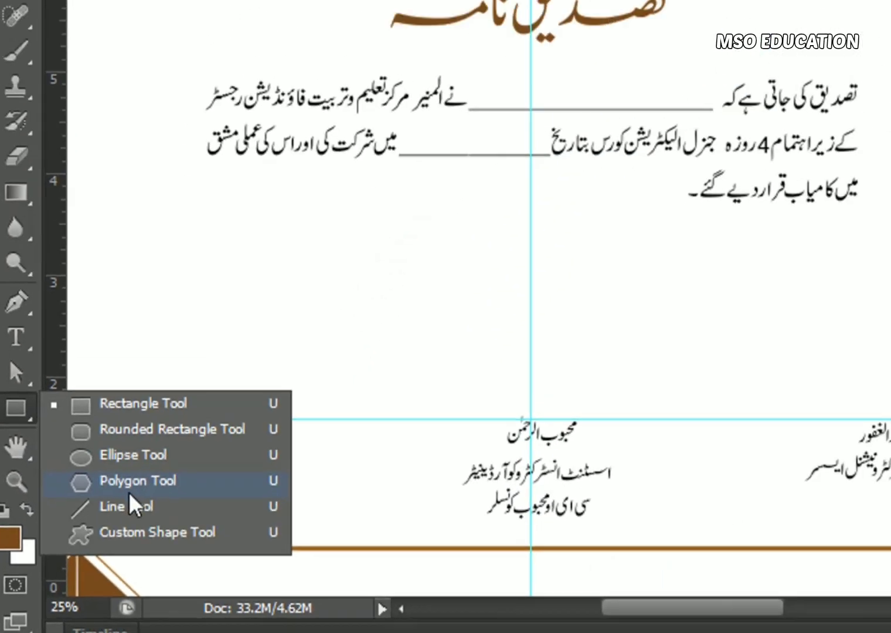
left_click(187, 451)
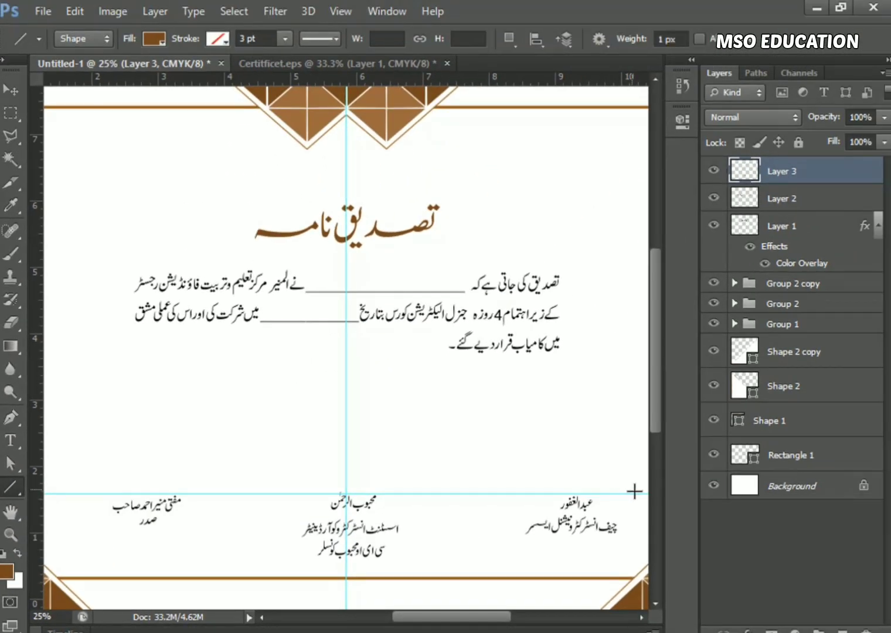
left_click_drag(636, 491, 495, 524)
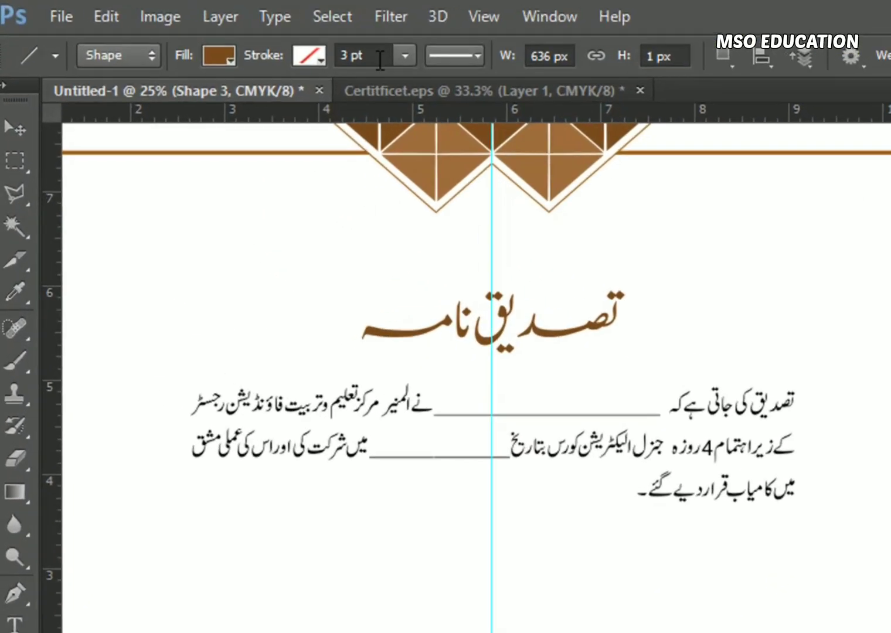
left_click(689, 54)
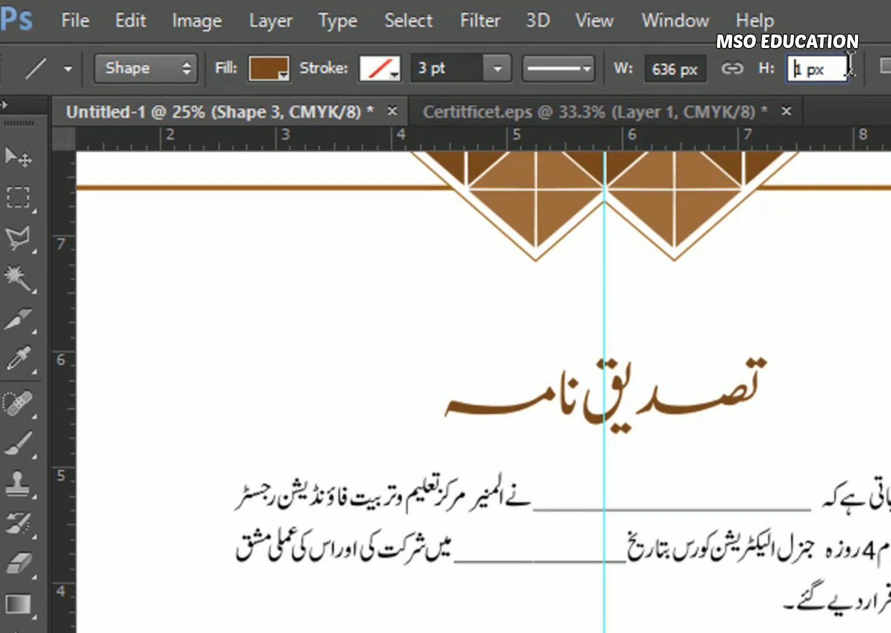
key("shift+Right")
type("5")
key("Return")
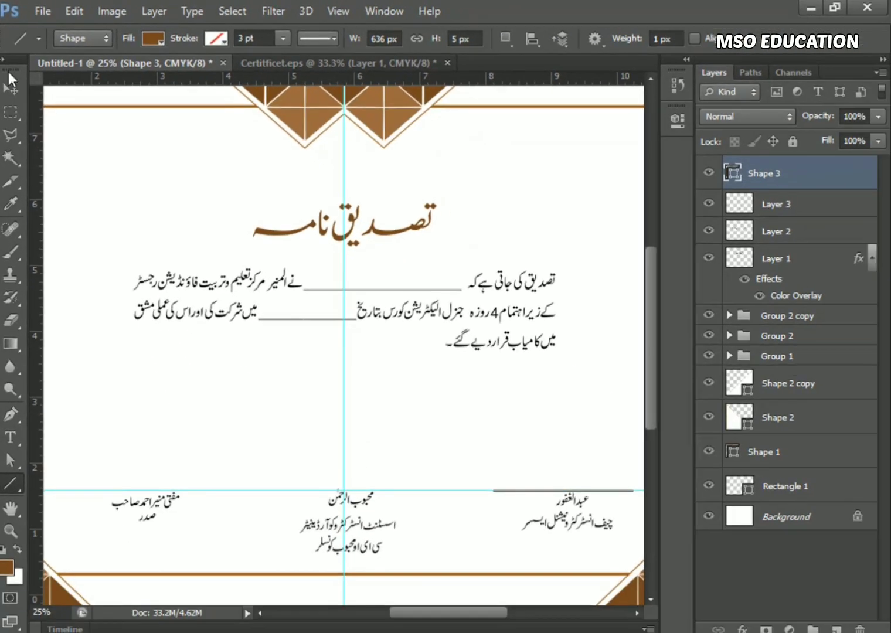
Step: Remove the signature line's fill and give it a brown stroke sampled from the top triangle pattern
left_click(153, 38)
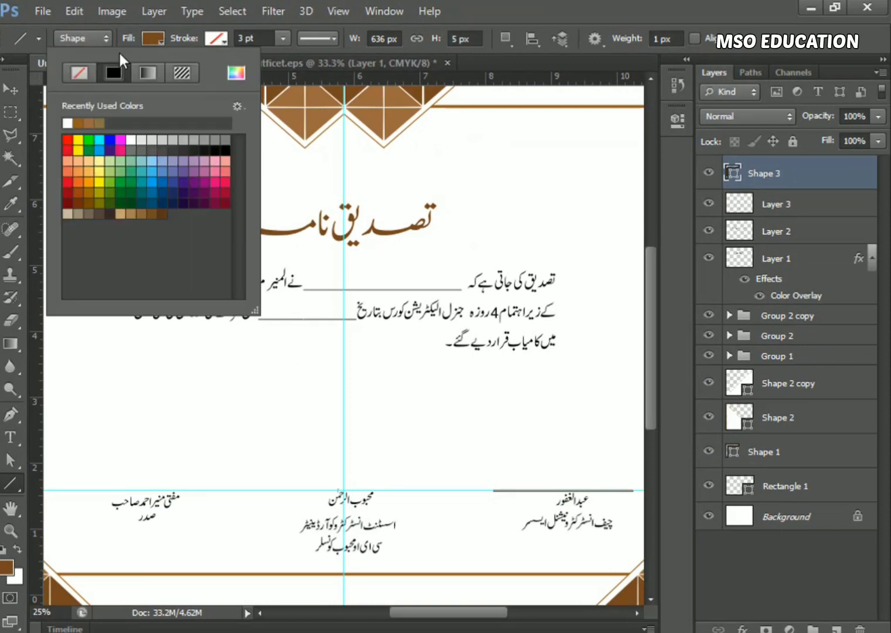
left_click(82, 73)
left_click(217, 40)
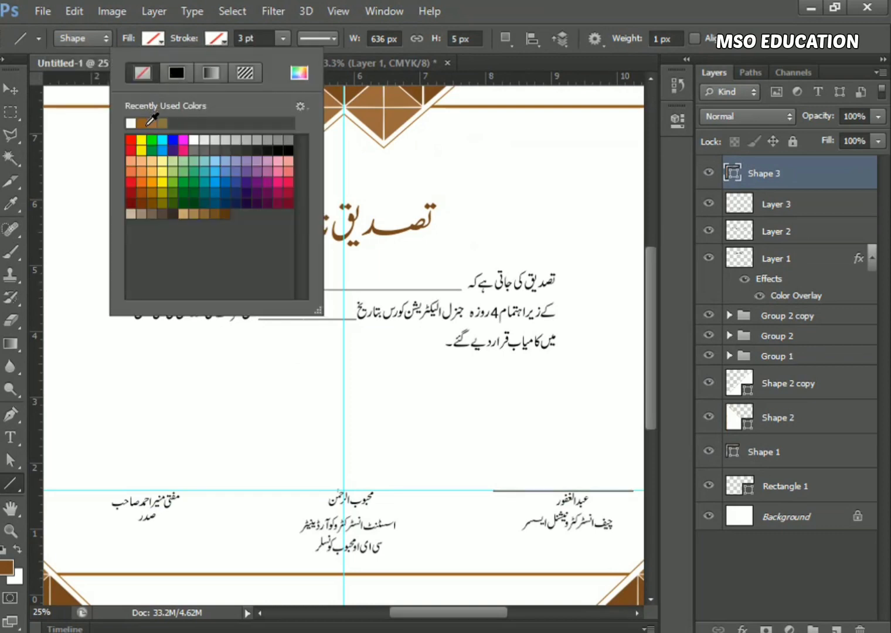
left_click(299, 75)
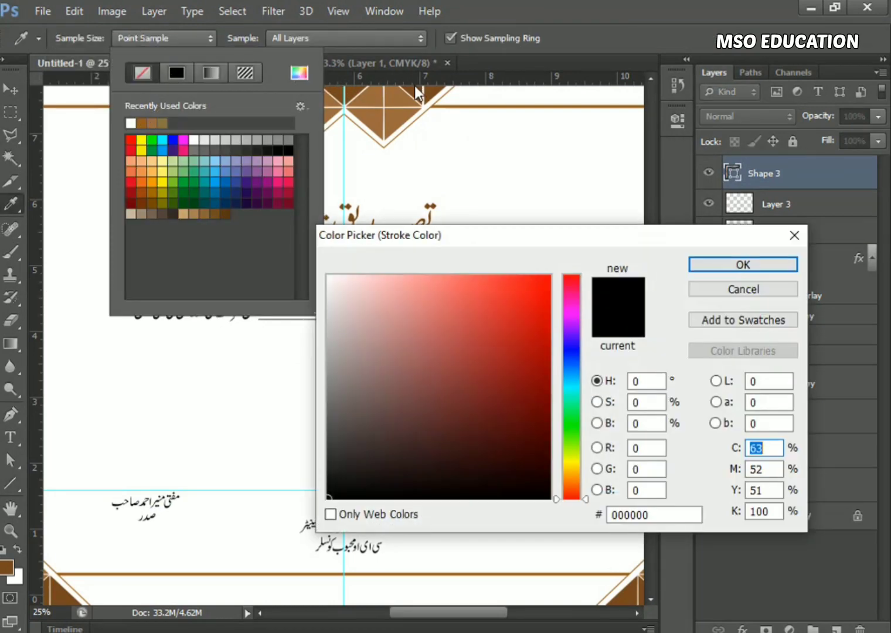
left_click(417, 88)
left_click(768, 262)
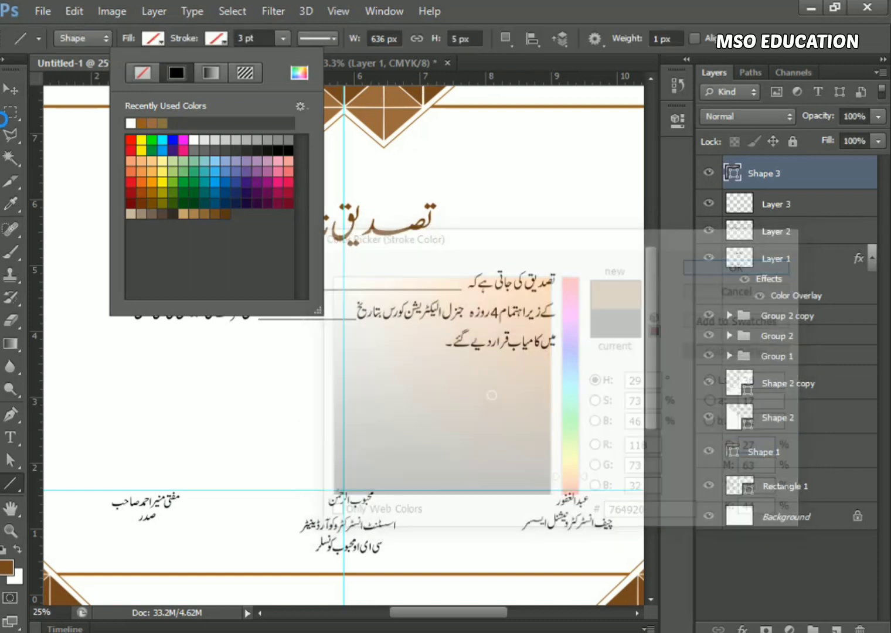
left_click(12, 93)
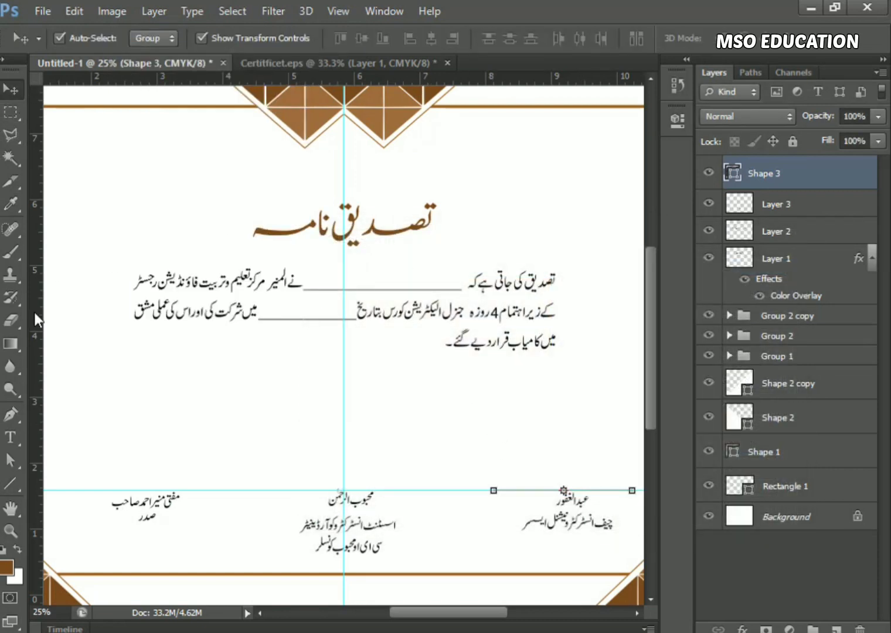
Step: Set the Line tool's weight to 4 px
left_click(10, 484)
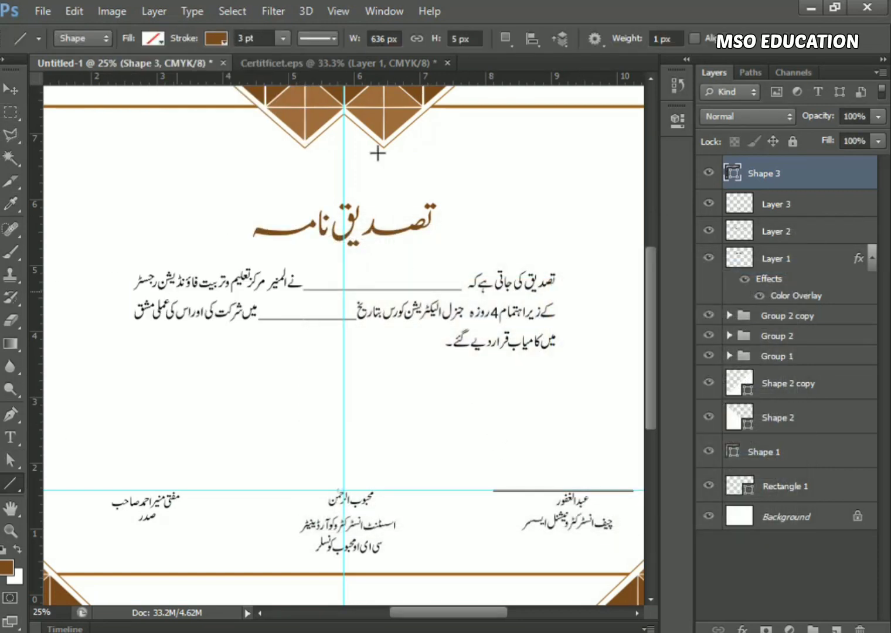
left_click(679, 39)
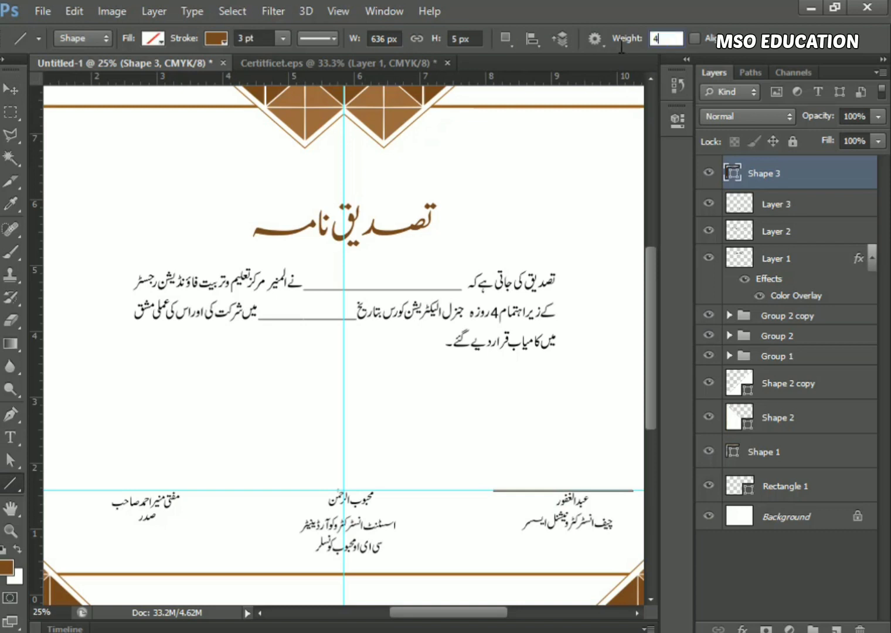
type("4")
key("Return")
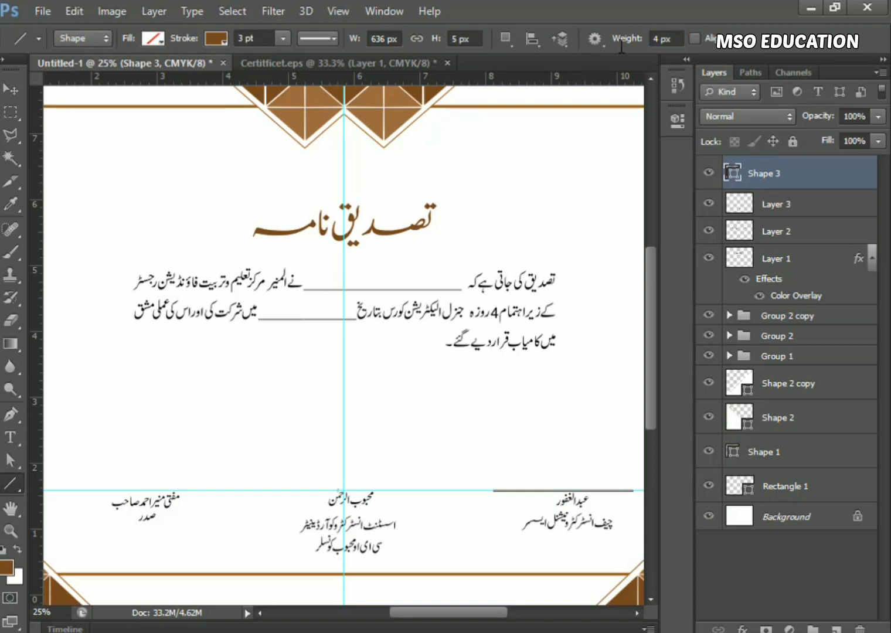
Step: Set the Line tool's weight to 10 px and the height of the line above the first signatory to 10 px
left_click(11, 87)
left_click_drag(457, 516, 490, 522)
key("ctrl+plus")
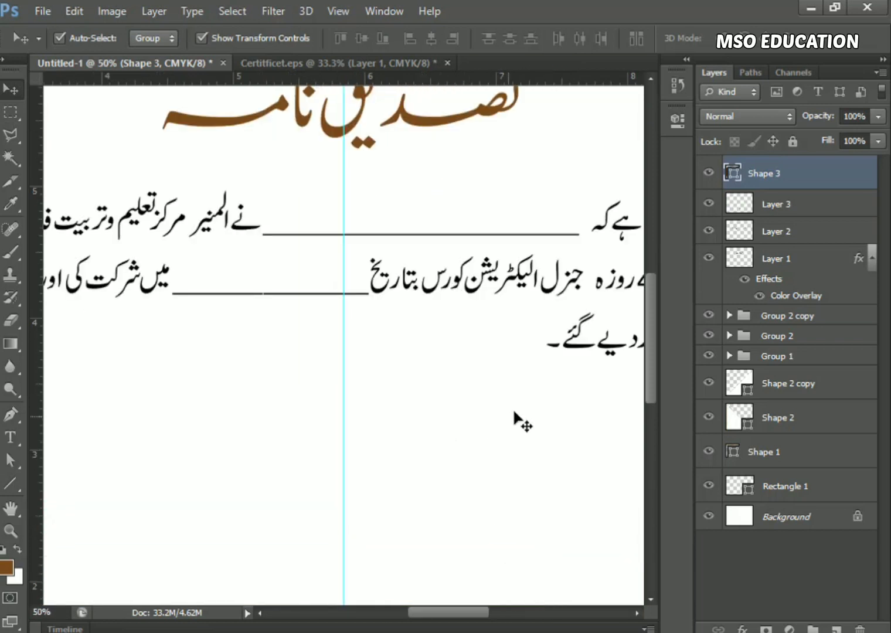
scroll(513, 418, "down", 5)
scroll(364, 370, "right", 2)
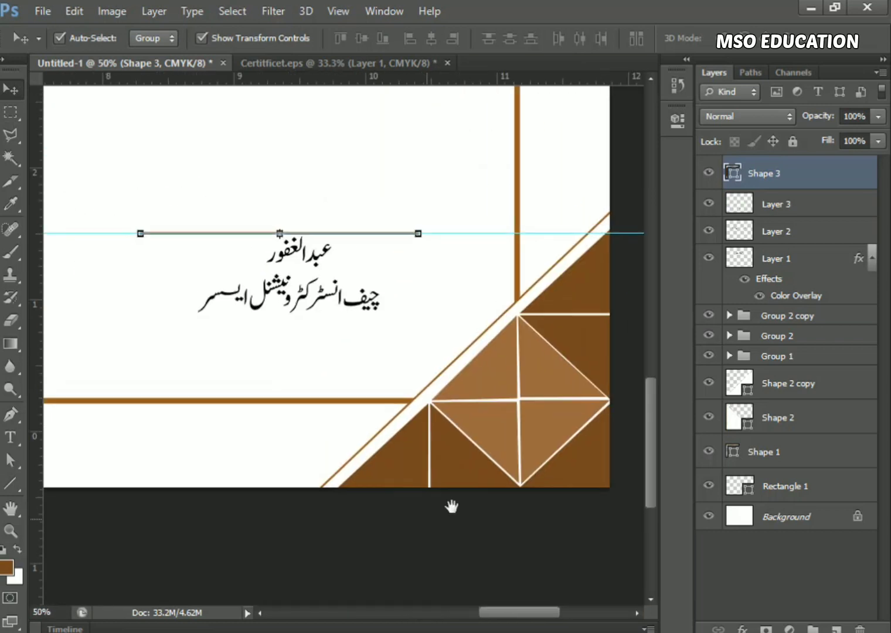
left_click(10, 484)
left_click_drag(219, 134, 263, 179)
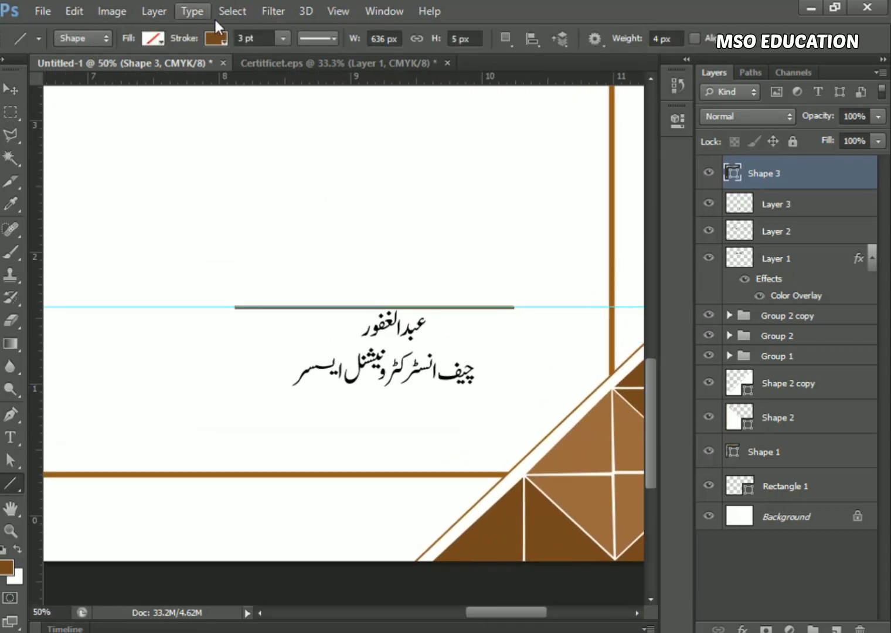
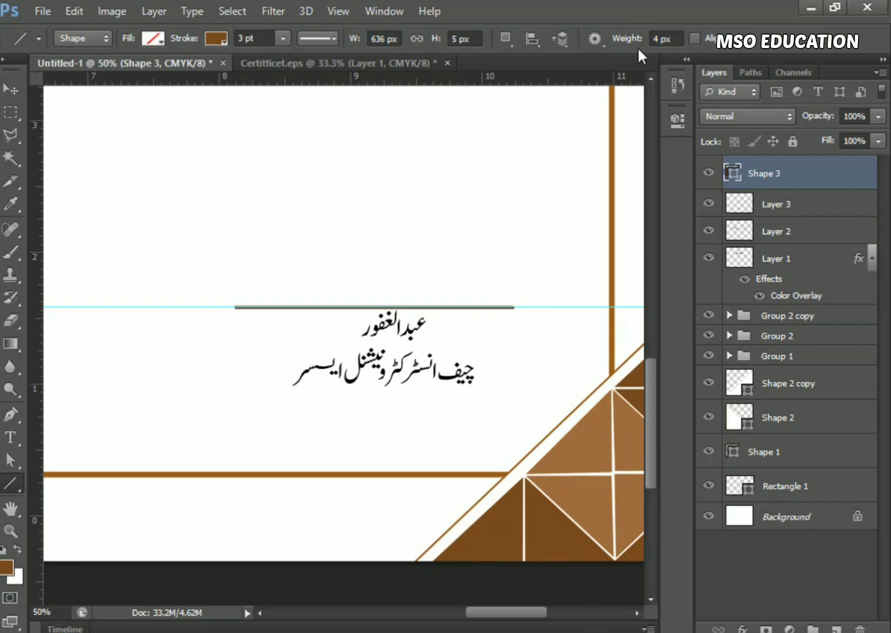
double_click(653, 40)
key("Return")
double_click(455, 39)
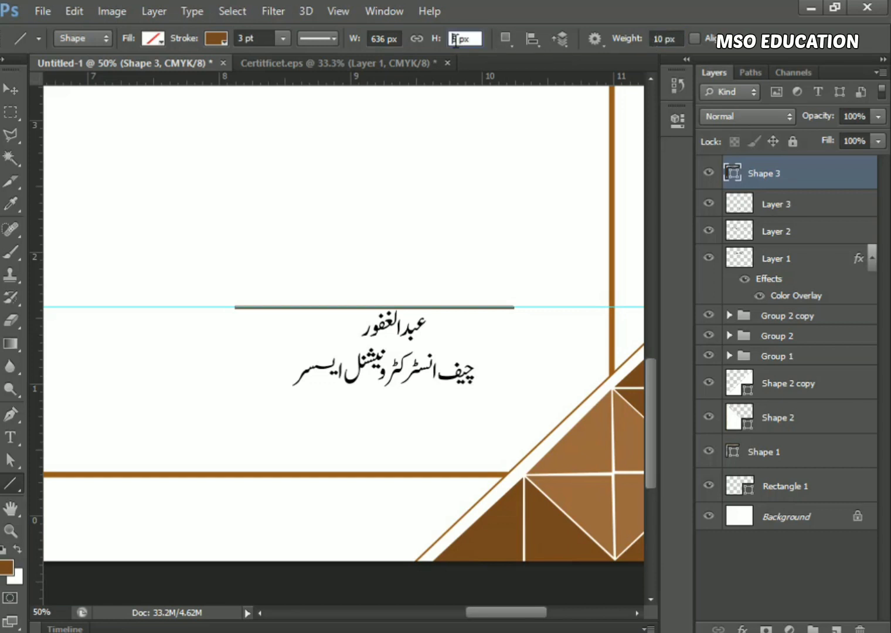
key("Return")
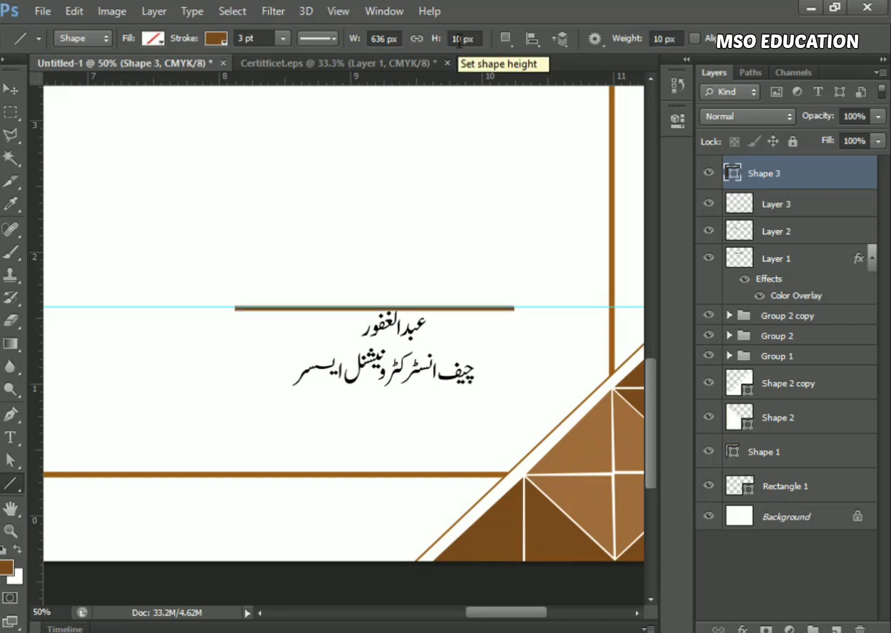
Step: Nudge the signature line up to the horizontal guide and right until it is centred over the first signatory's name
left_click(10, 89)
key("Up")
key("Right")
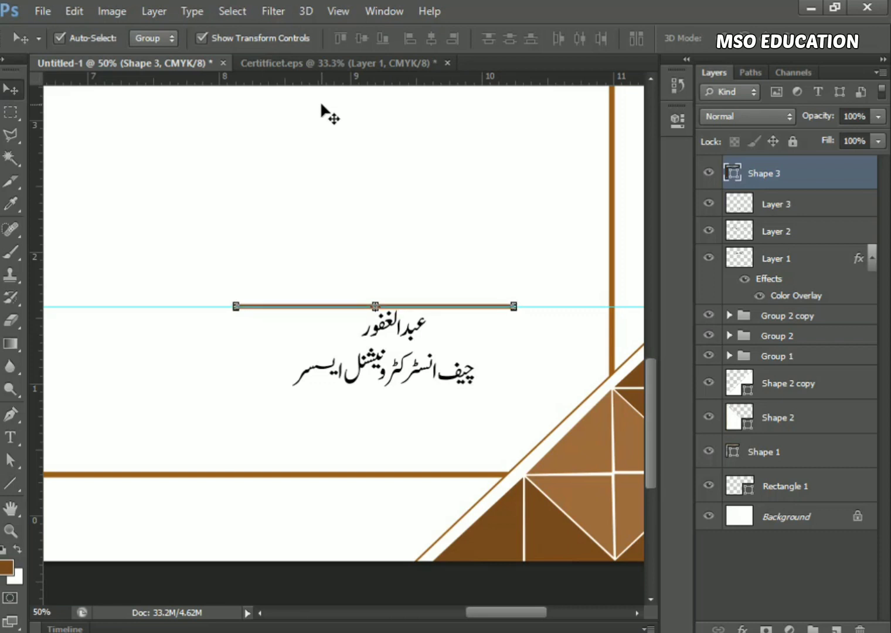
key("Up")
key("Up")
key("Up")
key("Up")
key("Up")
key("Up")
key("Right")
key("Right")
key("Right")
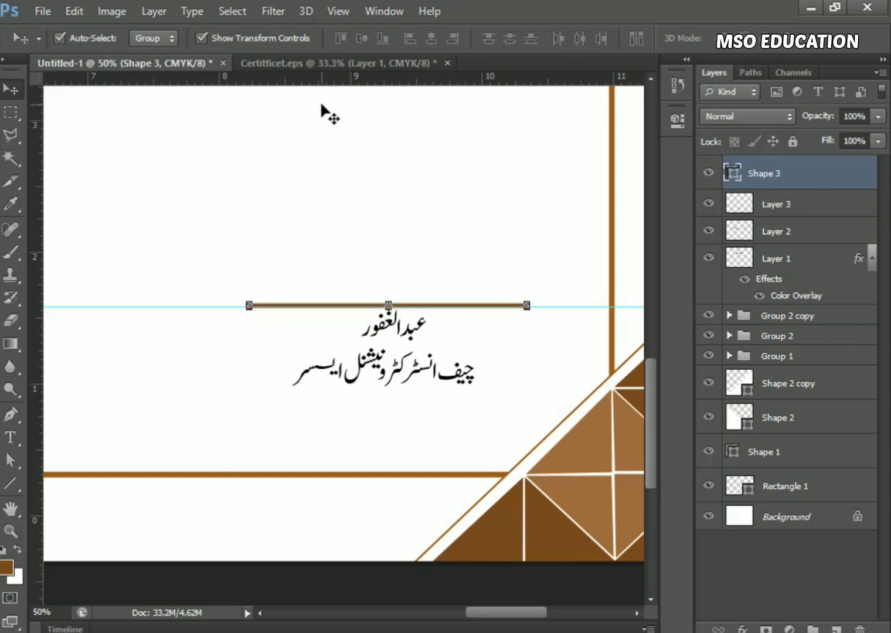
key("Down")
key("Down")
key("Down")
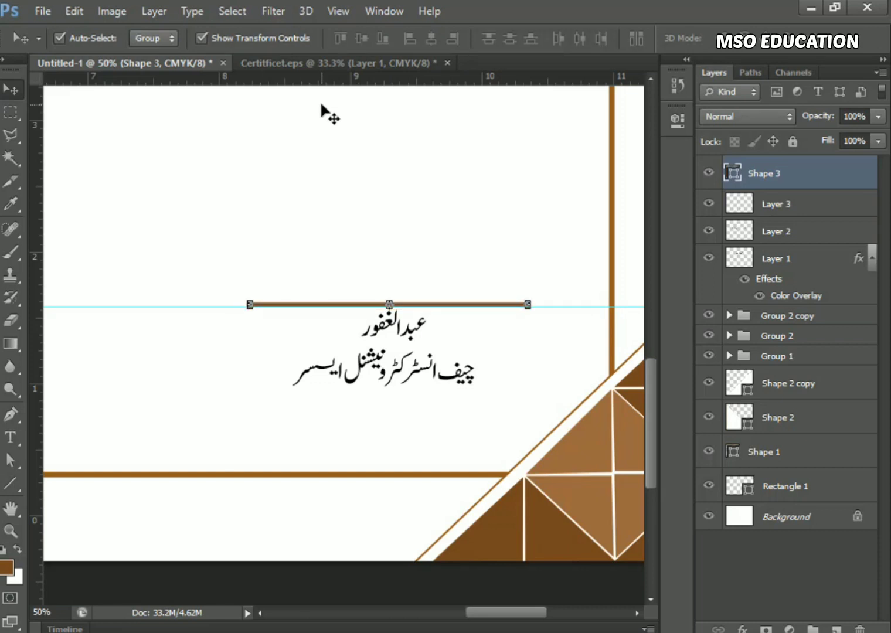
Step: Reduce the height of the line above the first signatory's name to 5 px
left_click(8, 463)
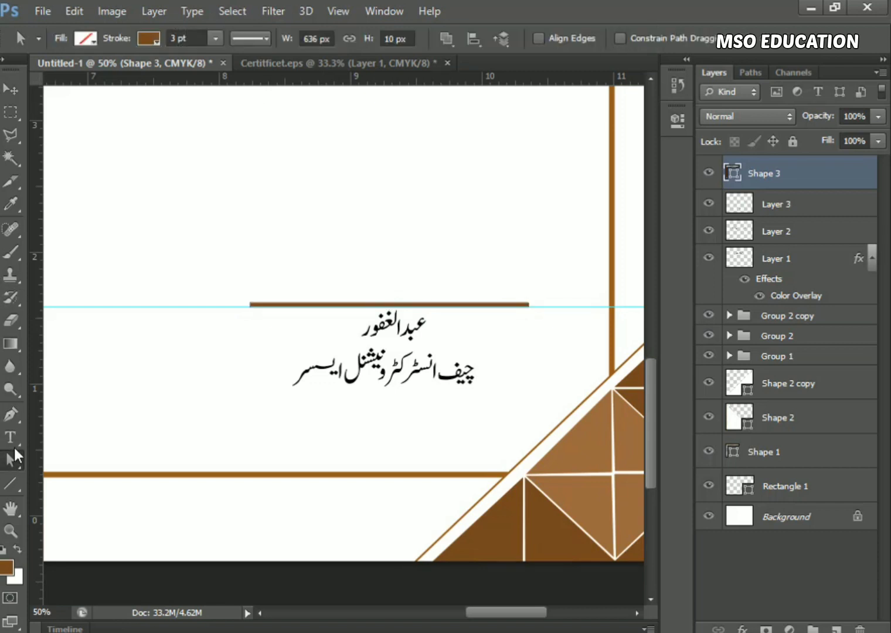
left_click(13, 482)
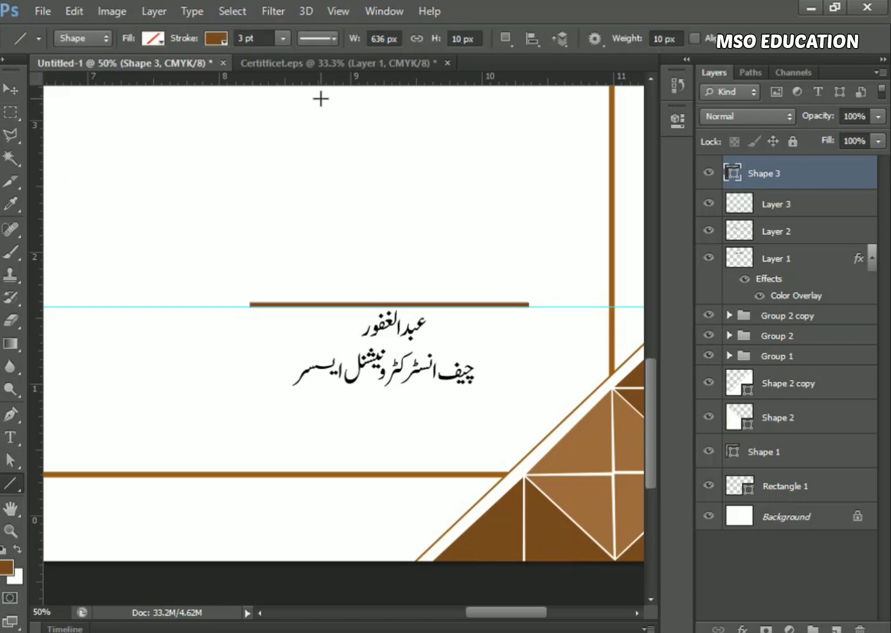
left_click(464, 39)
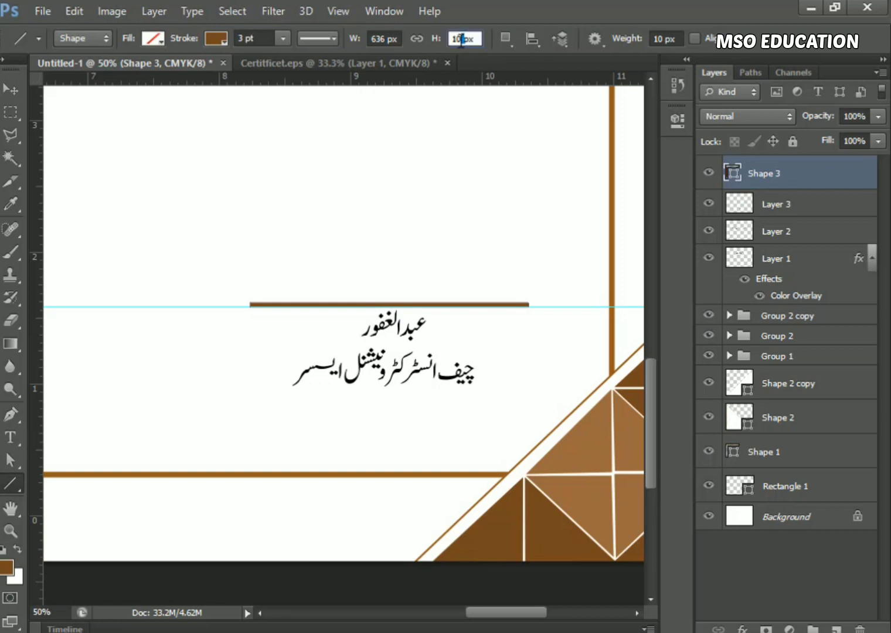
type("5")
key("Return")
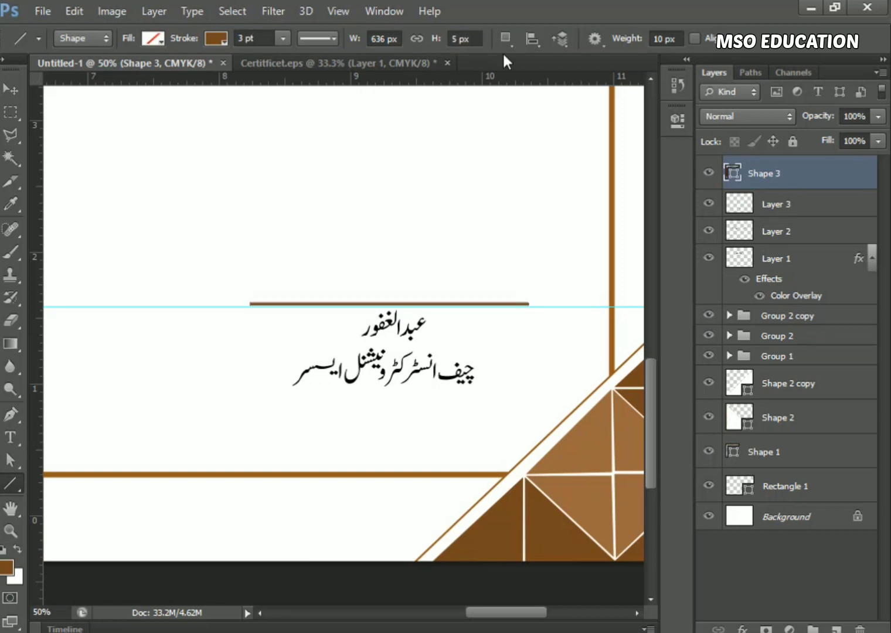
Step: Nudge the signature line vertically so it sits slightly above the horizontal guide over the first signatory's name
left_click(11, 92)
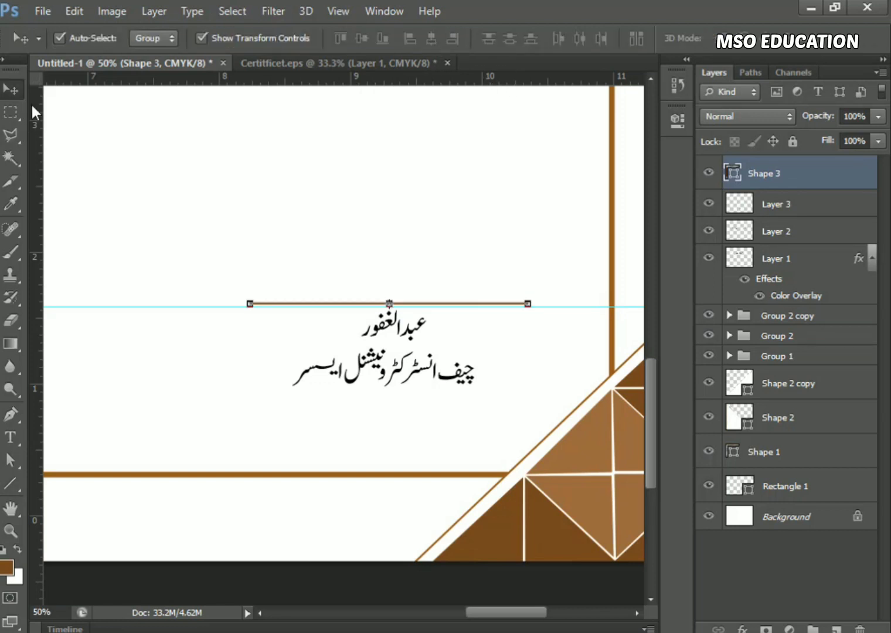
key("Down")
key("Down")
key("Down")
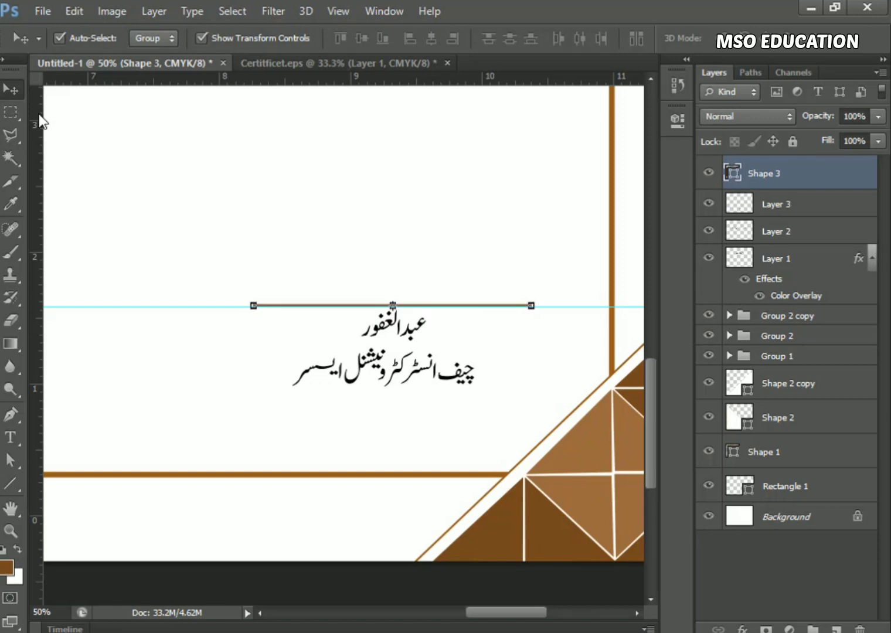
key("ctrl+minus")
key("ctrl+minus")
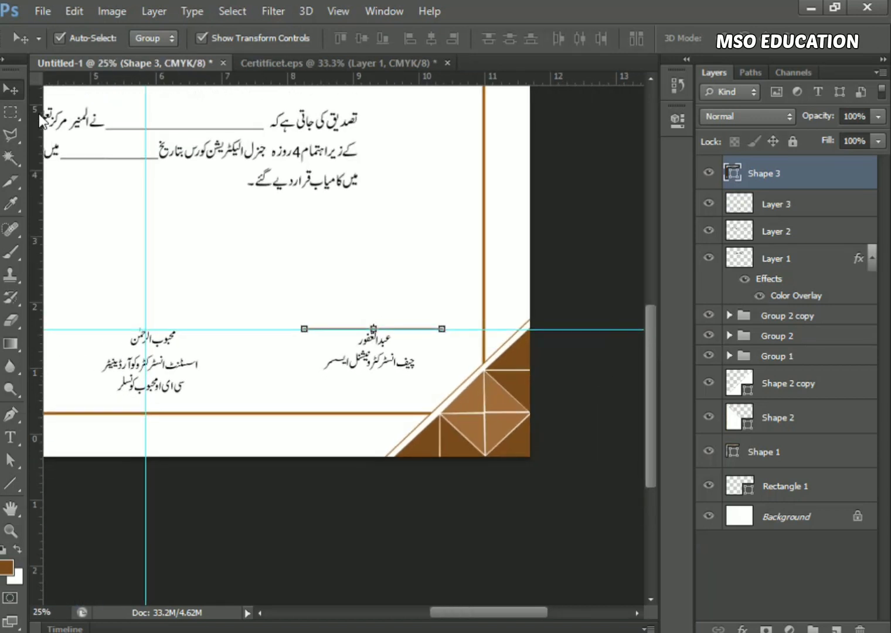
key("ctrl+minus")
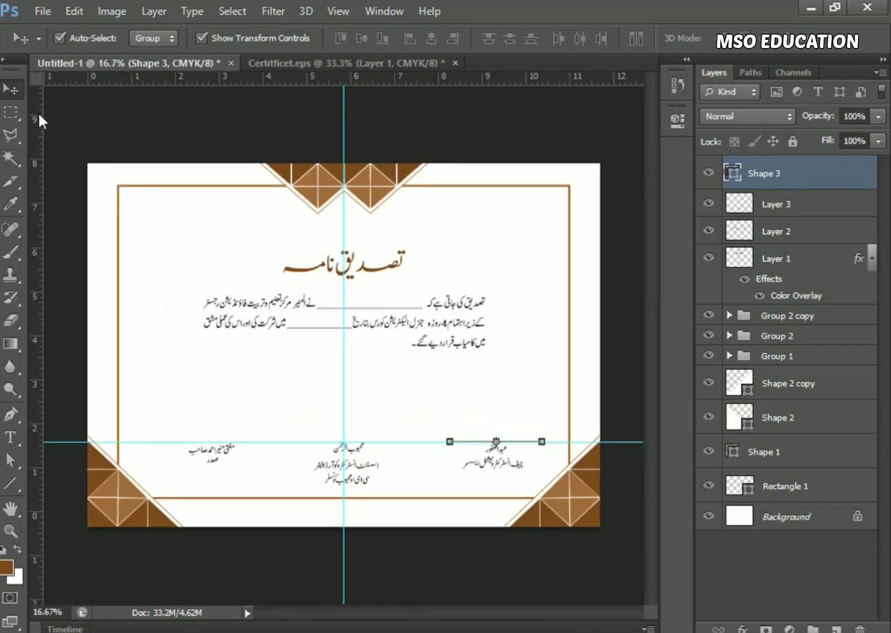
key("Up")
key("Up")
key("Up")
key("Up")
key("Up")
key("Up")
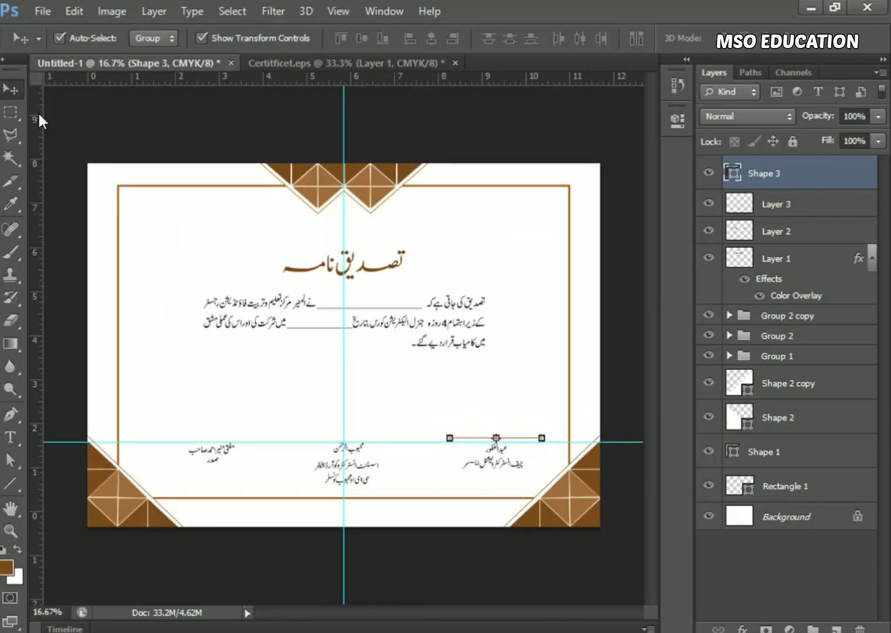
Step: Duplicate the signature line and shift the copy horizontally until it is centred over the middle signatory's name
key("ctrl+j")
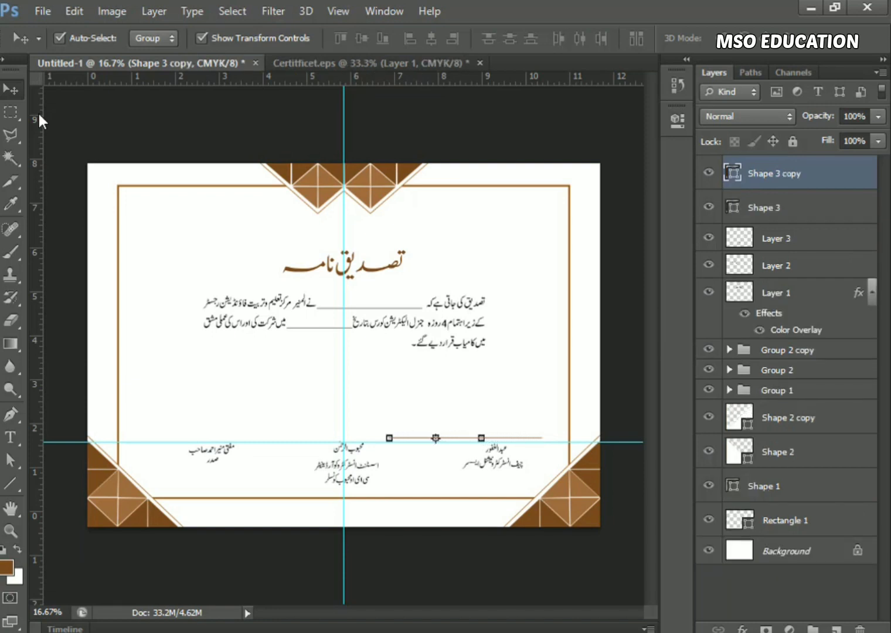
key("shift+Left")
key("shift+Left")
key("shift+Left")
key("shift+Left")
key("shift+Left")
key("shift+Left")
key("shift+Left")
key("shift+Left")
key("shift+Left")
key("shift+Left")
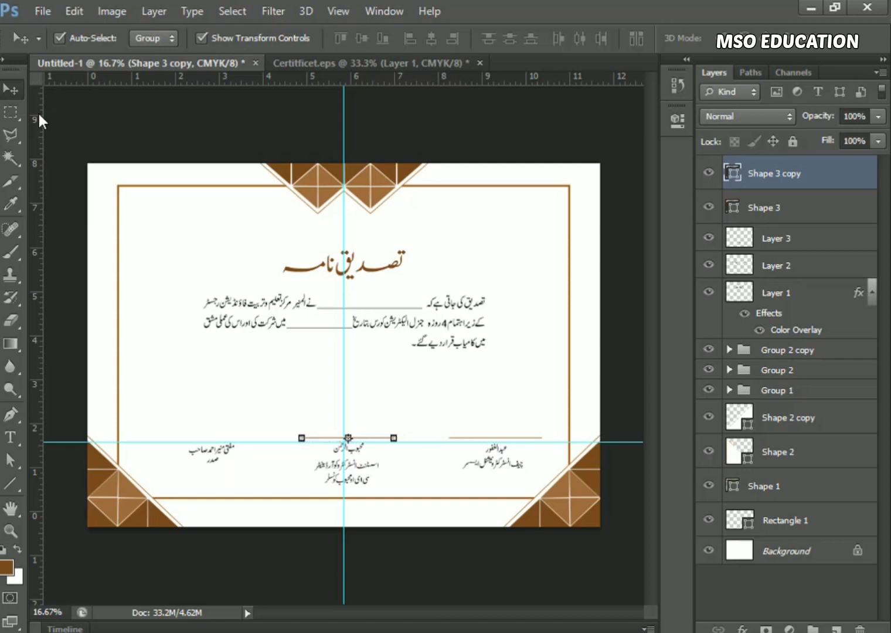
Step: Duplicate the middle signature line and shift the new copy over the third signatory's name, beside the صدر block
key("ctrl+j")
key("shift+Left")
key("shift+Left")
key("shift+Left")
key("shift+Left")
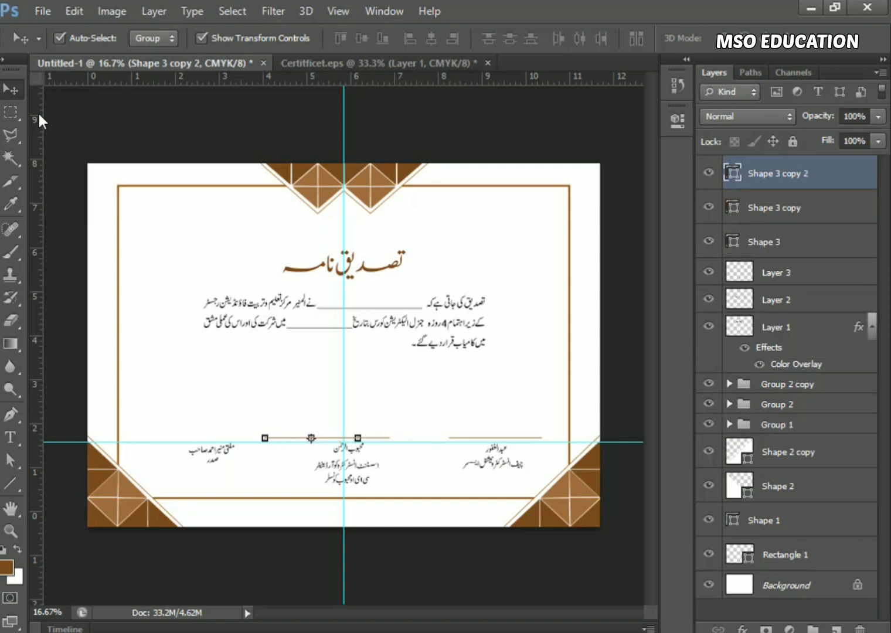
key("shift+Left")
key("shift+Left")
key("shift+Left")
key("shift+Left")
key("shift+Left")
key("shift+Left")
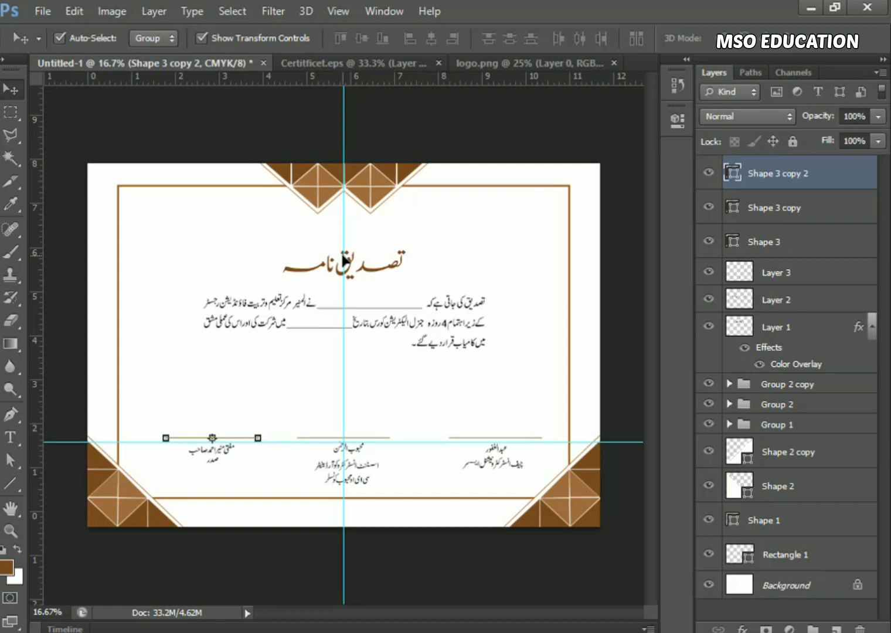
Step: Paste the المنیر logo and scale it down to about 29% between the upper triangle border and the heading
key("ctrl+v")
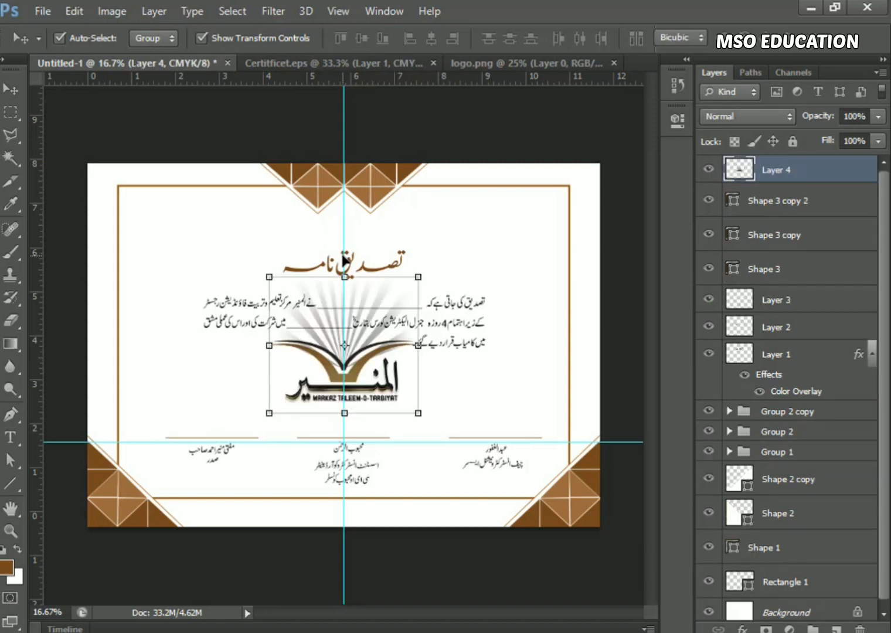
key("ctrl+t")
left_click_drag(418, 413, 348, 241)
key("ctrl+plus")
key("ctrl+plus")
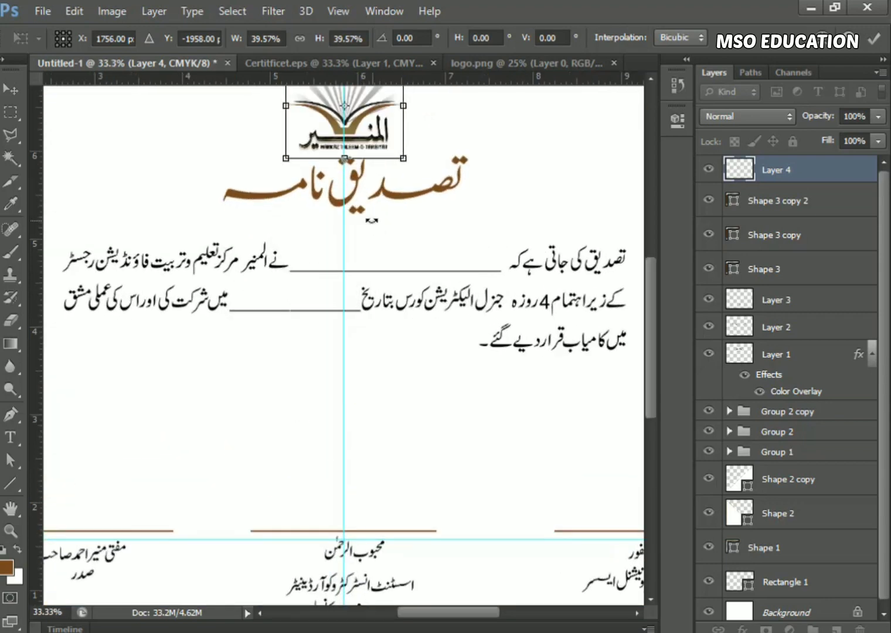
left_click_drag(397, 190, 409, 302)
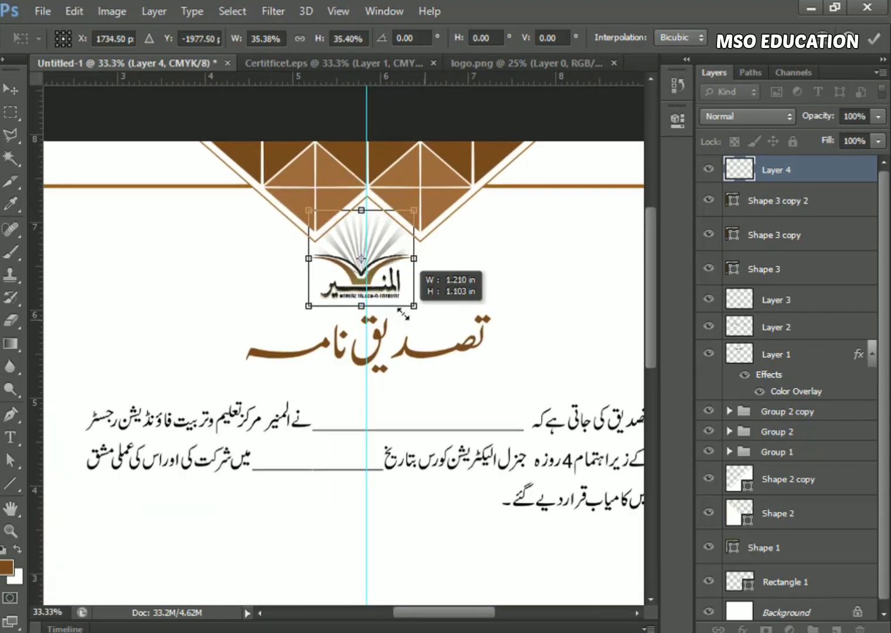
left_click_drag(307, 303, 330, 299)
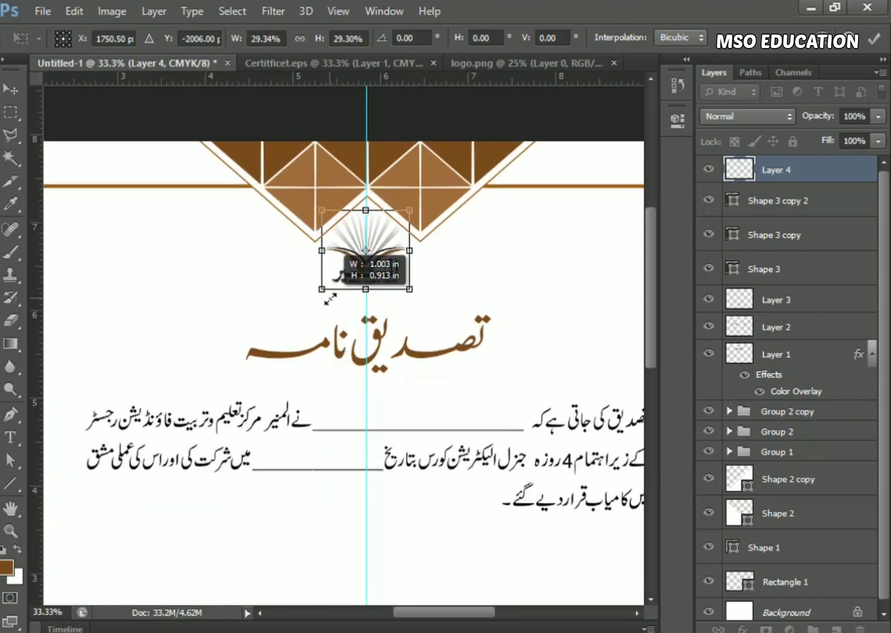
Step: Nudge the logo down, reduce it to about 26%, centre it near the vertical guide above the heading and apply the transform
key("shift+Down")
key("shift+Down")
key("shift+Down")
key("shift+Down")
key("shift+Down")
key("shift+Down")
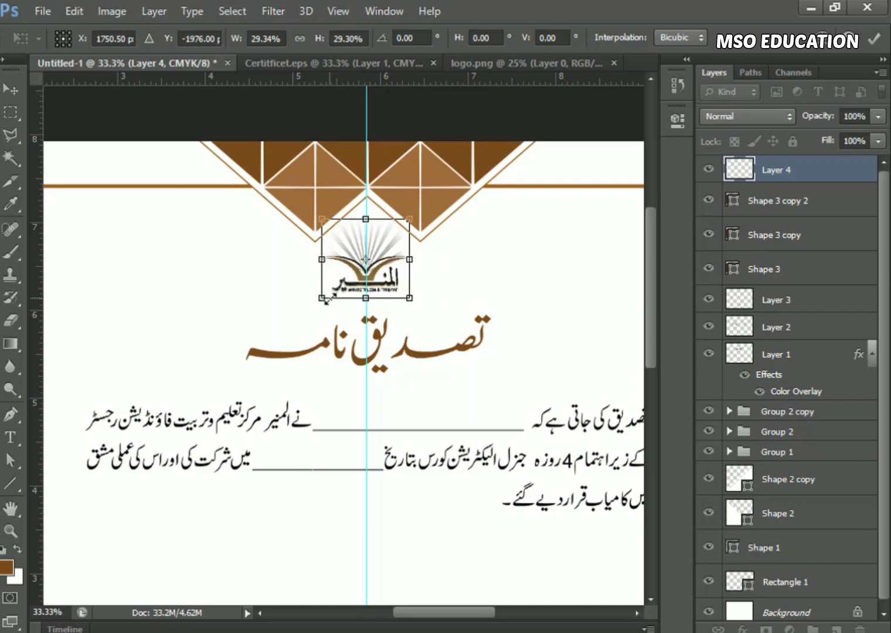
key("shift+Right")
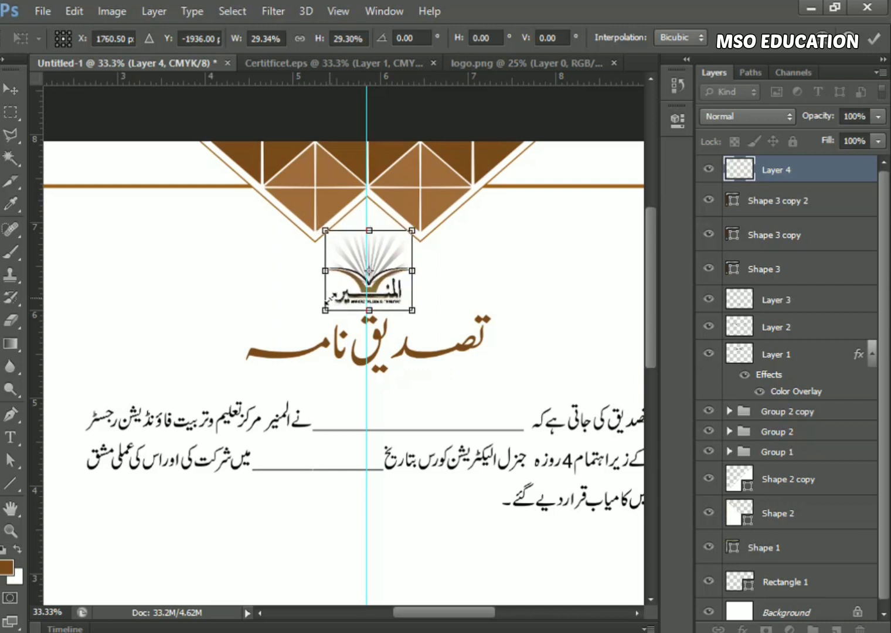
left_click_drag(418, 314, 403, 309)
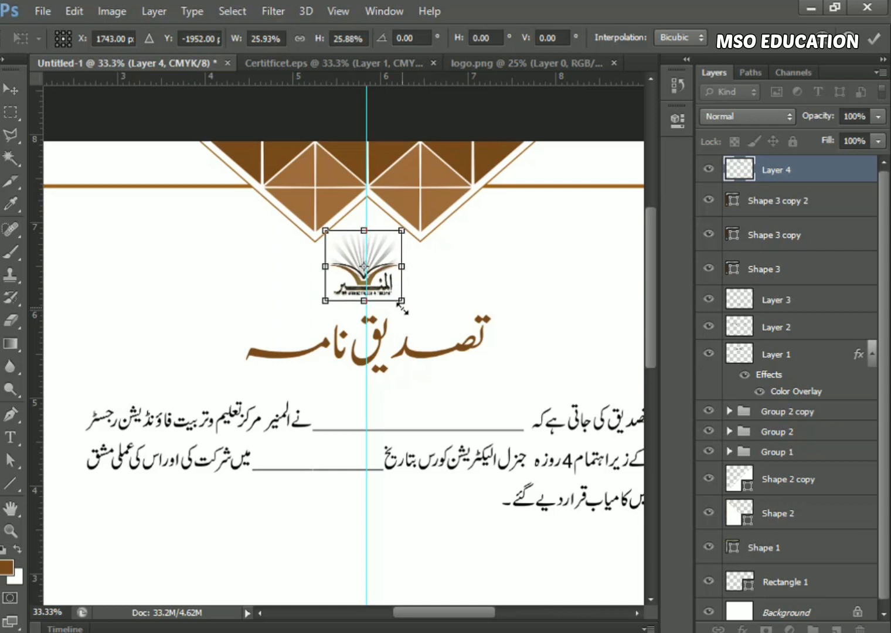
key("shift+Right")
key("shift+Right")
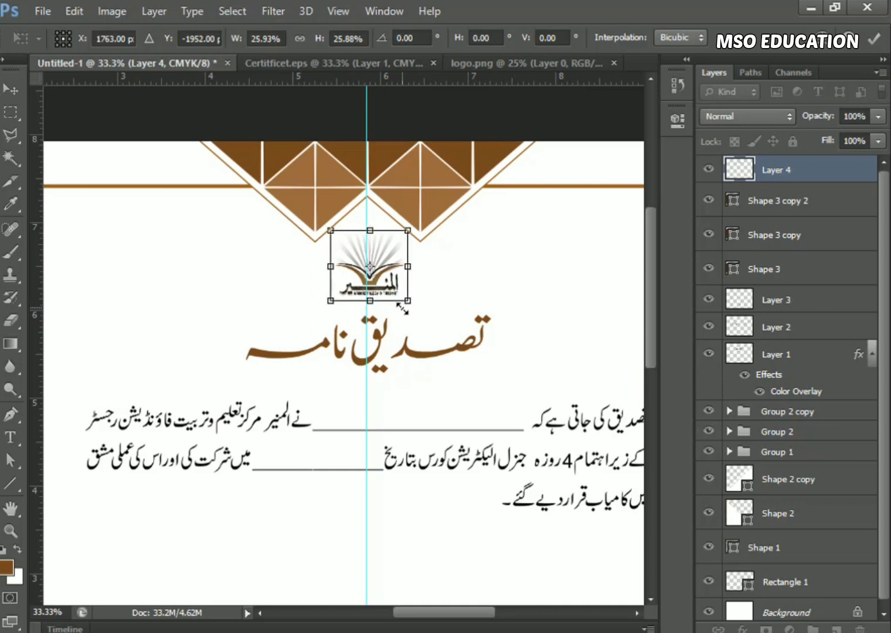
key("Return")
Step: Convert the locked Background layer into a regular editable layer
key("ctrl+minus")
key("ctrl+minus")
key("ctrl+minus")
left_click(562, 253)
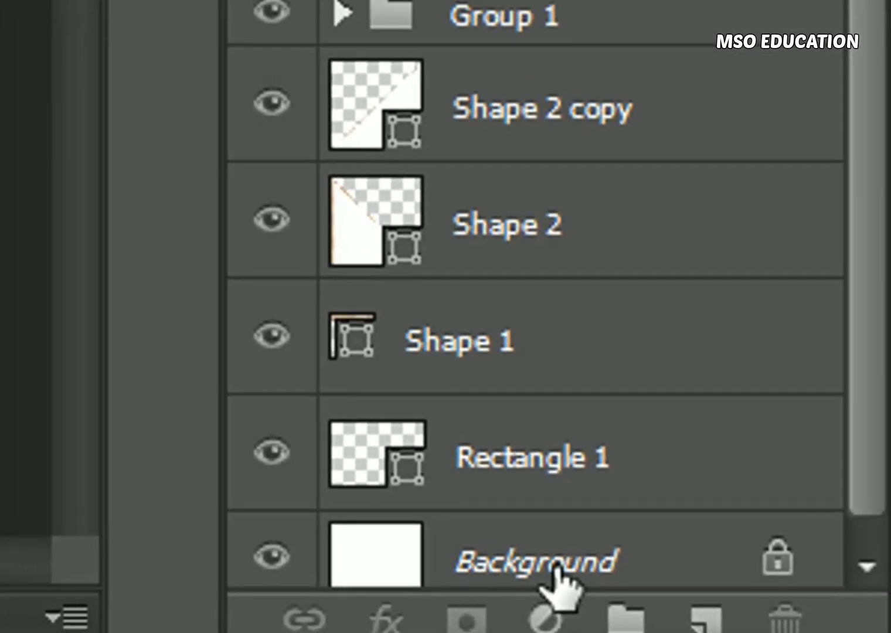
left_click(785, 612)
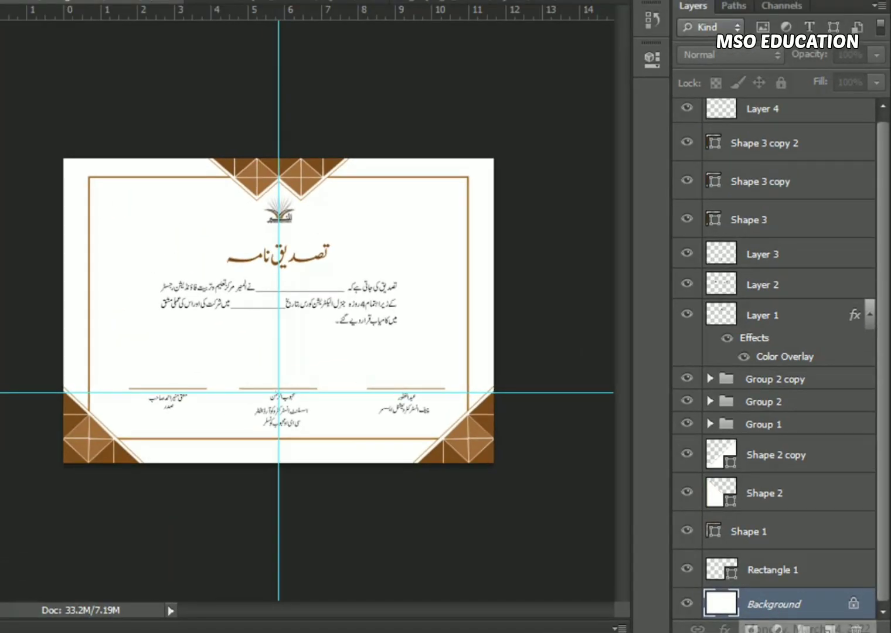
double_click(826, 614)
left_click(552, 155)
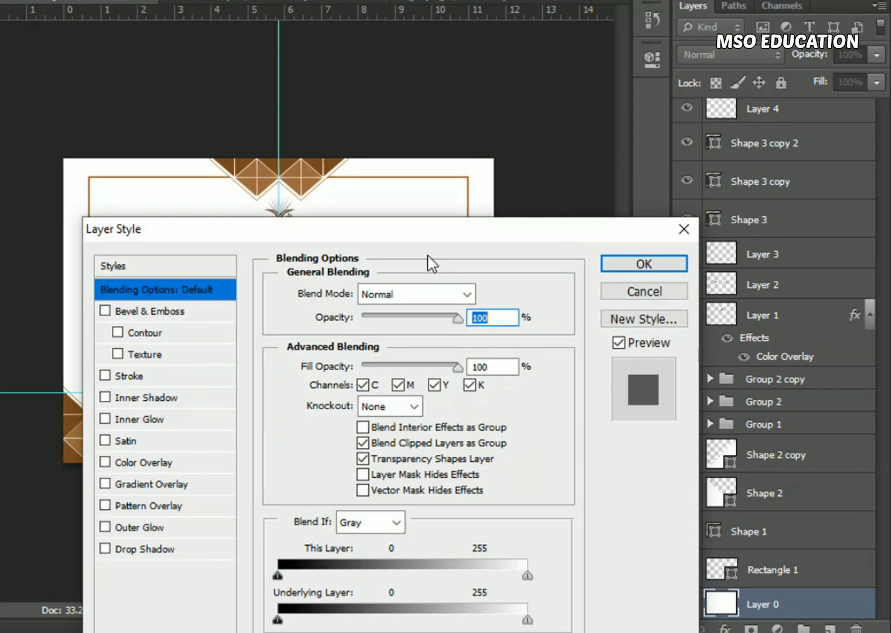
Step: Add a Pattern Overlay with the light geometric line pattern to the background layer and scale it to about 425%
left_click_drag(424, 238, 770, 48)
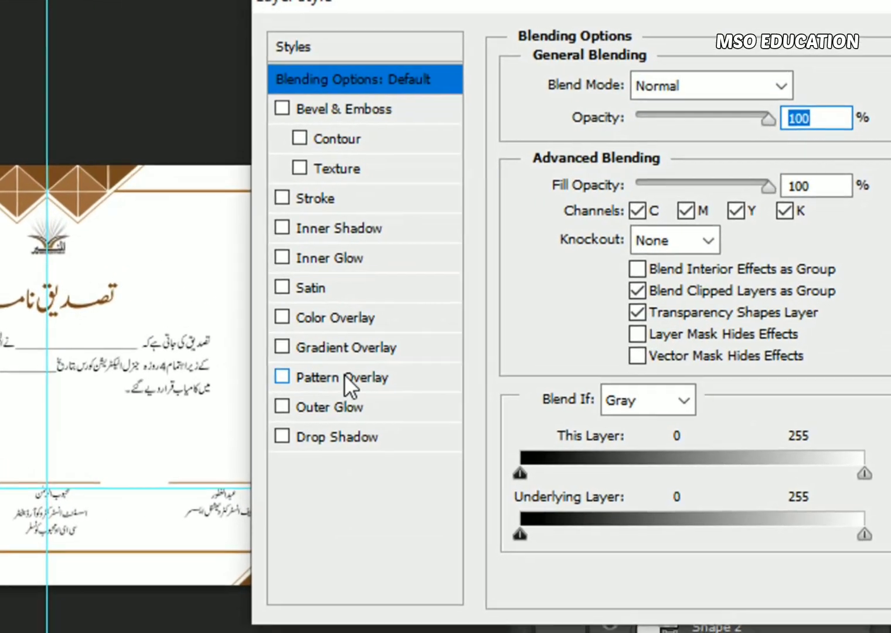
left_click(514, 313)
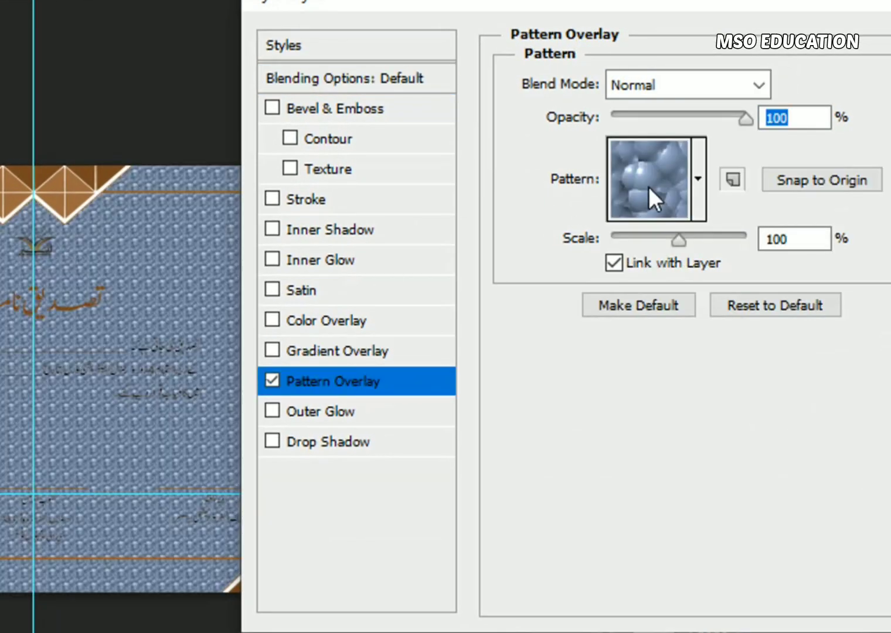
left_click(648, 187)
left_click(577, 320)
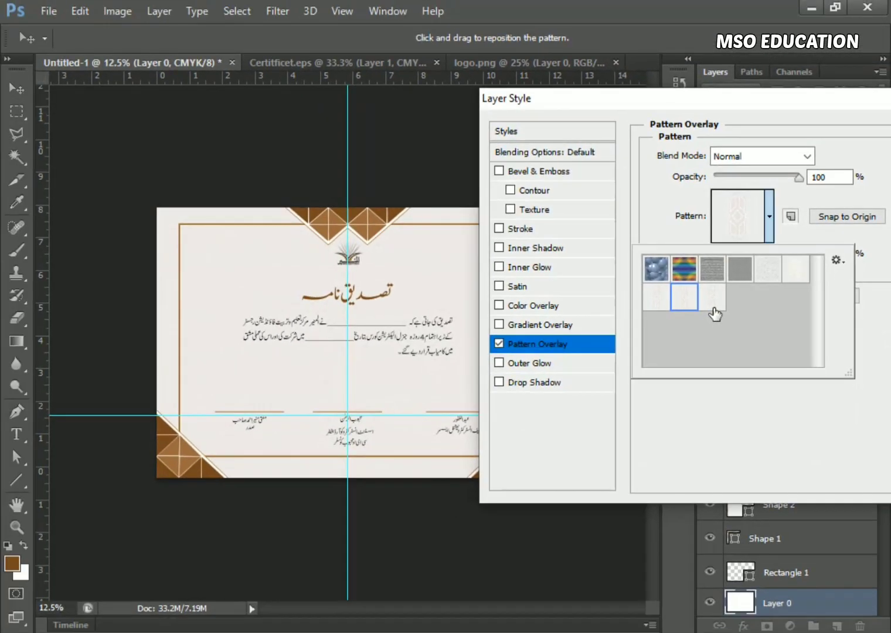
left_click(239, 248)
key("ctrl+plus")
key("ctrl+plus")
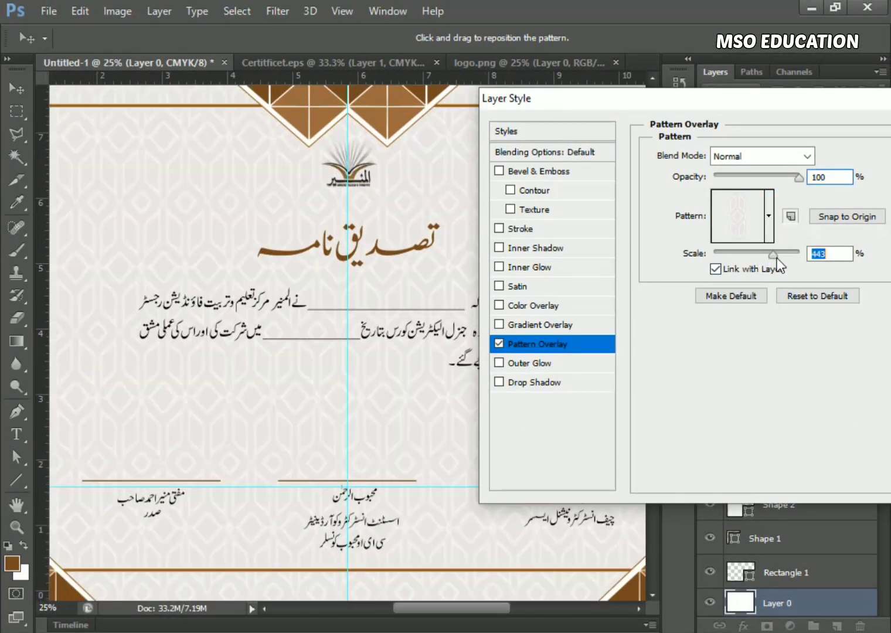
left_click_drag(777, 258, 772, 261)
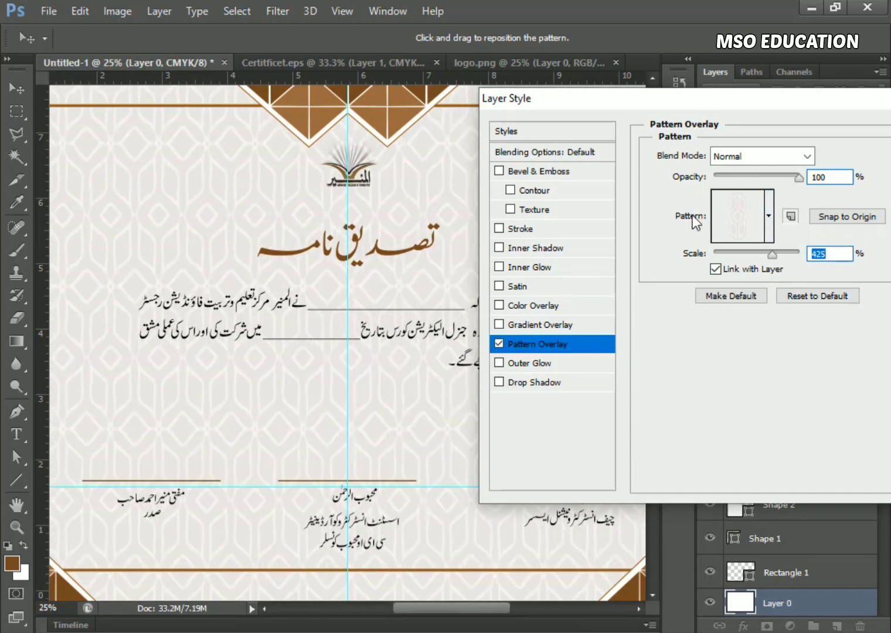
Step: Lower the Pattern Overlay's opacity to roughly half and enlarge its scale to about 536%
left_click(754, 176)
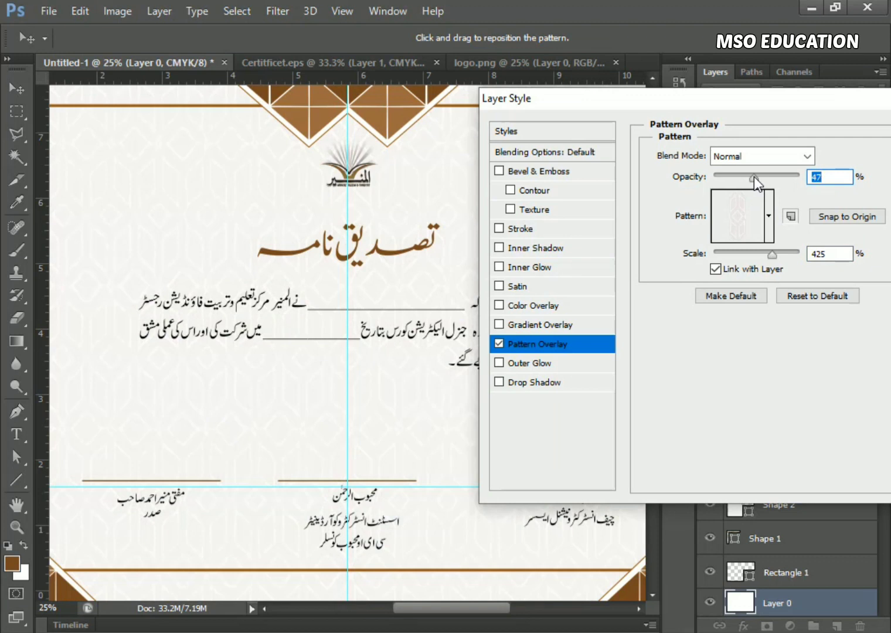
left_click_drag(754, 176, 743, 176)
left_click(751, 178)
left_click_drag(775, 255, 759, 253)
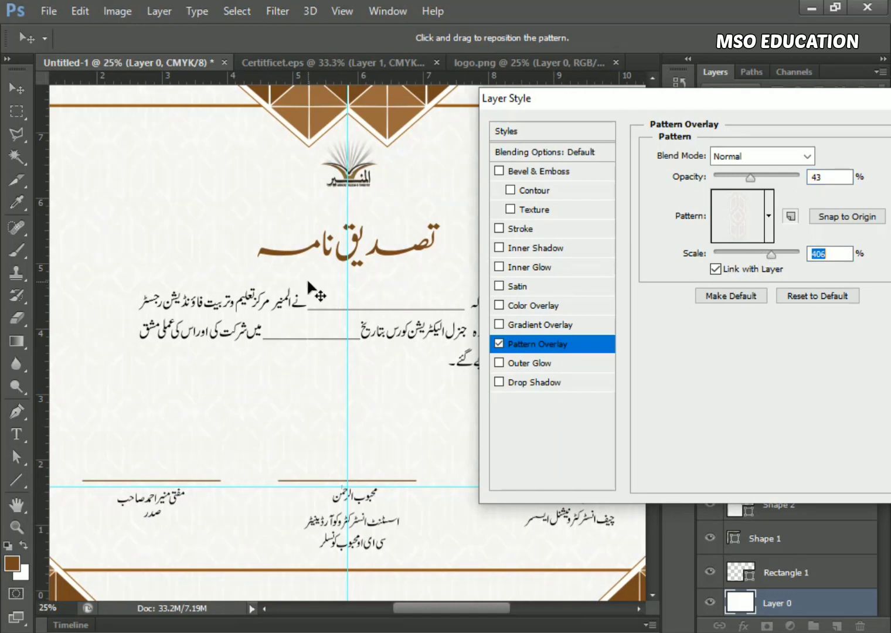
key("ctrl+minus")
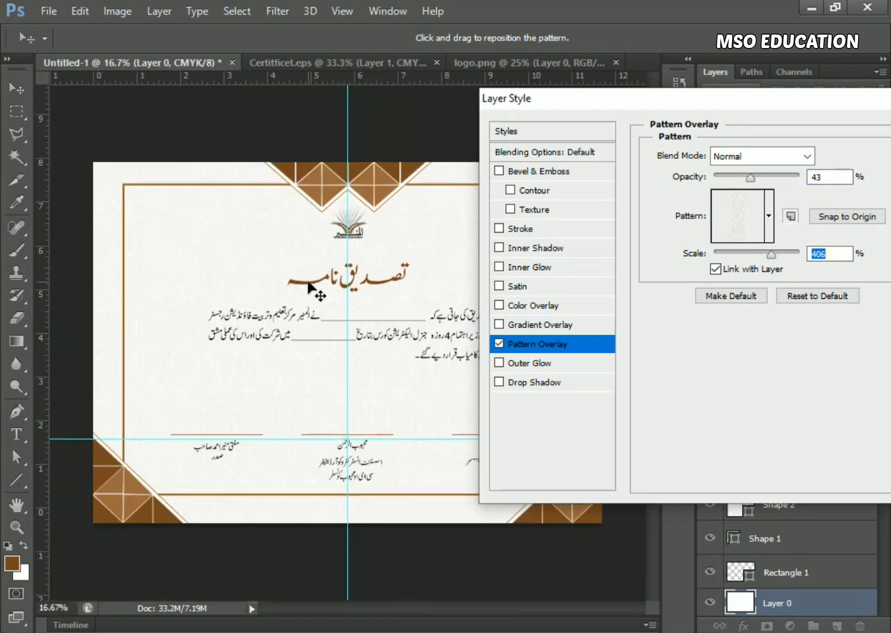
key("ctrl+plus")
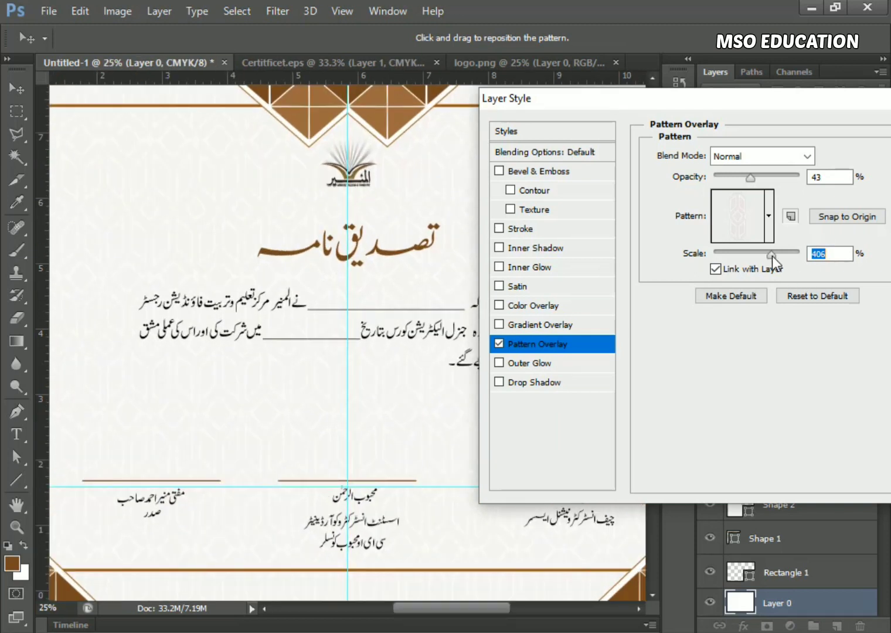
left_click_drag(771, 256, 777, 257)
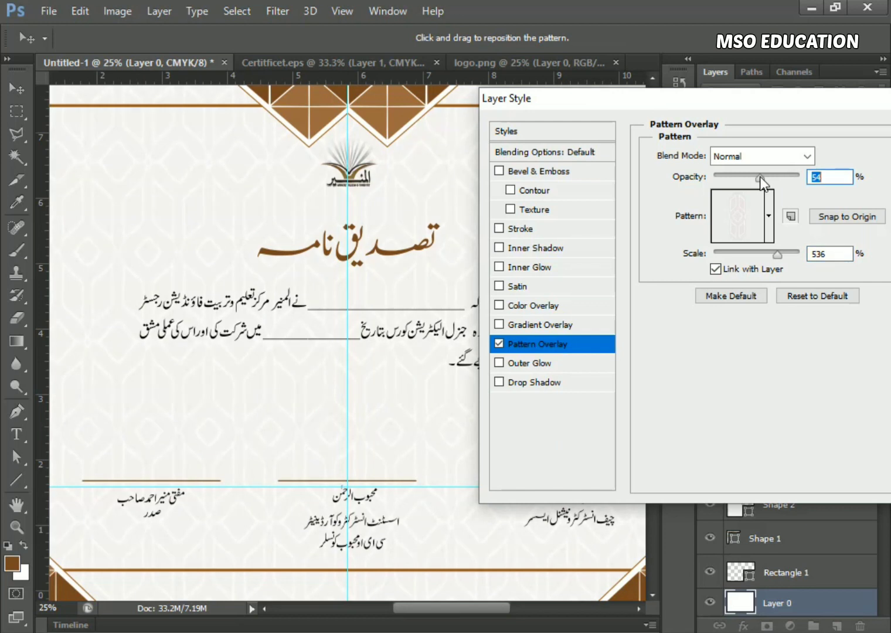
left_click_drag(760, 176, 754, 178)
mouse_move(784, 253)
left_mouse_down()
mouse_move(763, 254)
mouse_move(777, 253)
left_mouse_up()
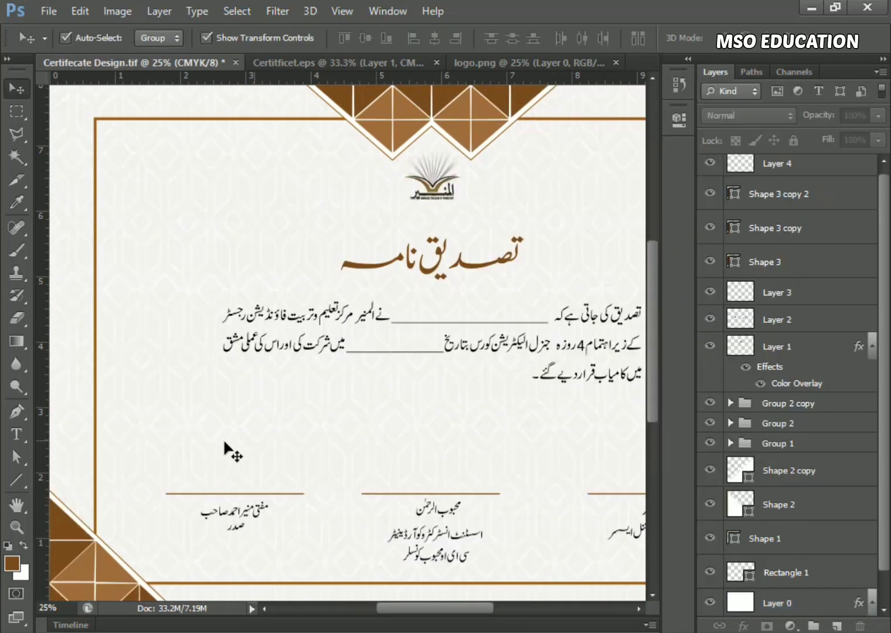
Step: Draw a circle about 84 px wide in the empty area beside the body text, with no fill and a 5 pt brown stroke
left_click(16, 480)
left_click(85, 507)
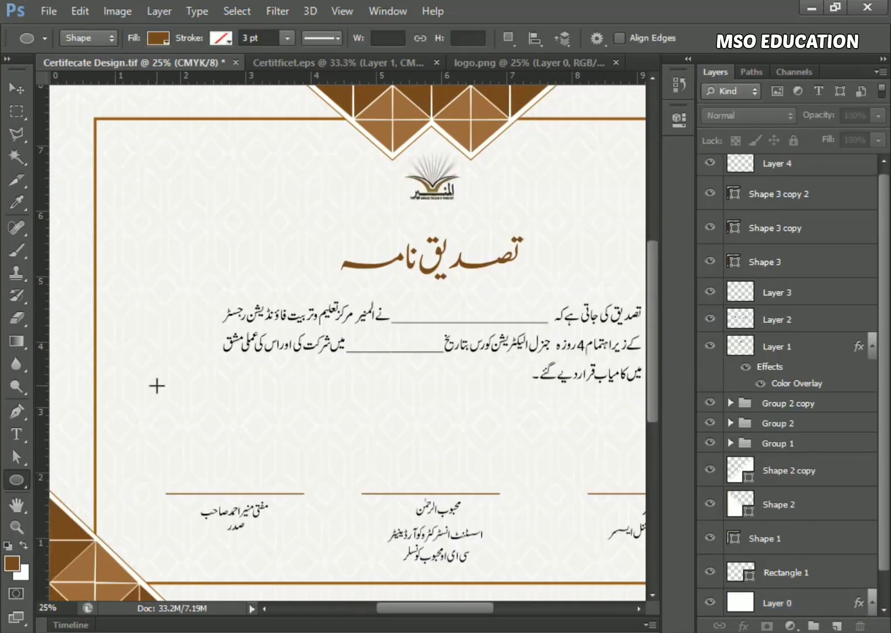
left_click_drag(148, 371, 166, 402)
left_click(159, 38)
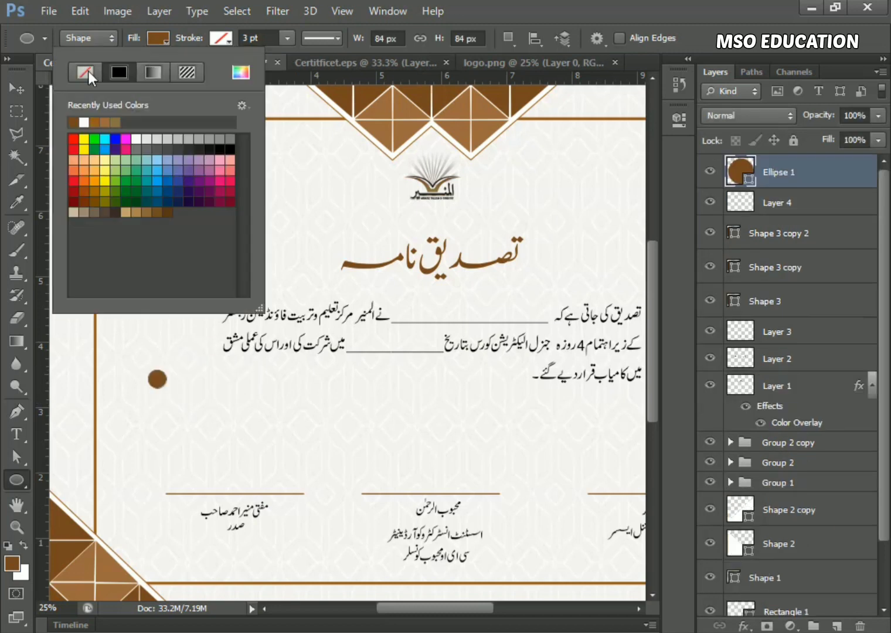
left_click(88, 71)
left_click(138, 122)
left_click_drag(250, 38, 223, 51)
type("5")
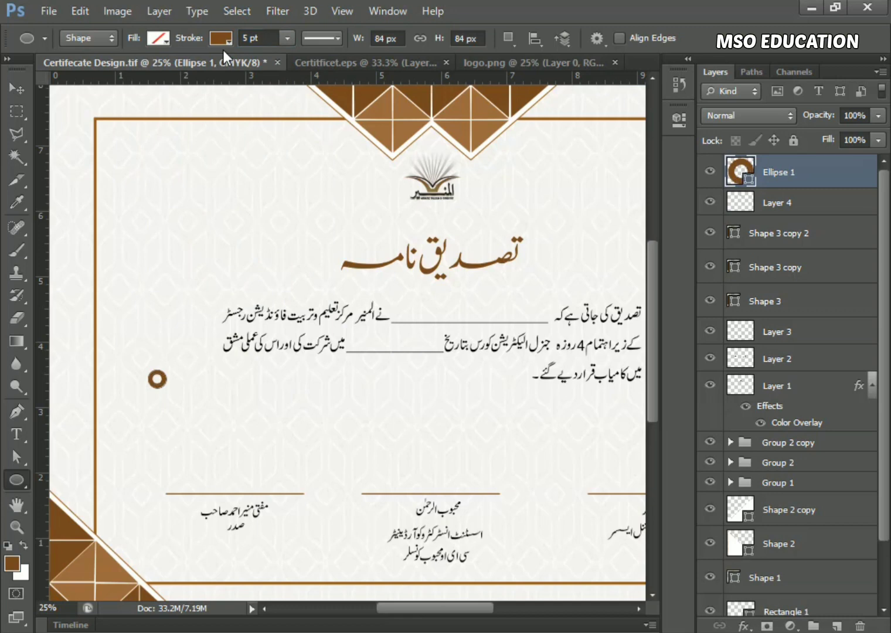
Step: Duplicate the small ring and enlarge the copy concentrically around it to about 132 px
type("v")
scroll(276, 351, "up", 2)
mouse_move(251, 417)
left_mouse_down()
mouse_move(243, 415)
mouse_move(261, 427)
mouse_move(249, 432)
left_mouse_up()
key("Return")
key("ctrl+j")
key("ctrl+t")
left_click(17, 479)
key("Return")
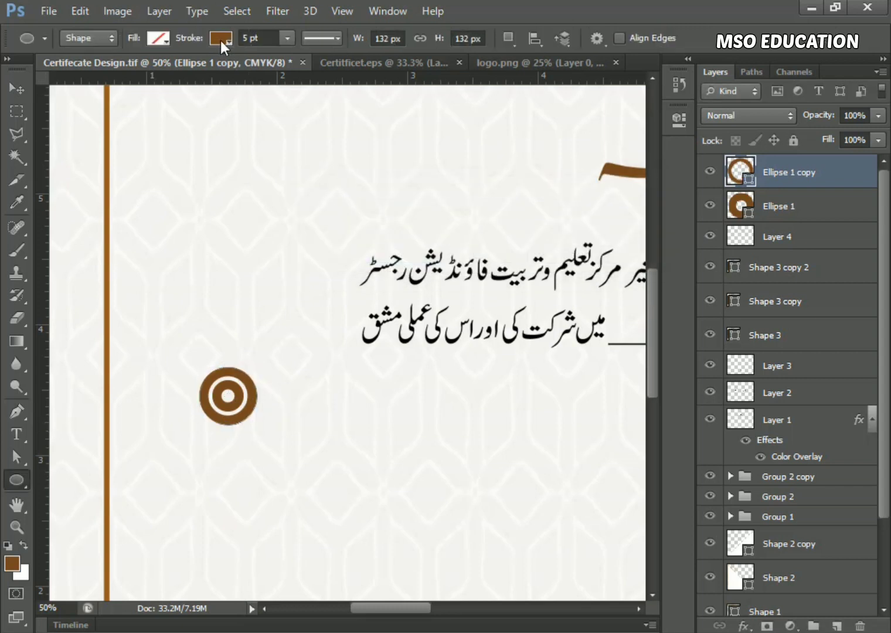
Step: Set the outer ring's stroke to 10 pt and align the stroke to the outside of its path
type("0")
key("Return")
left_click(321, 38)
left_click(326, 245)
left_click(347, 233)
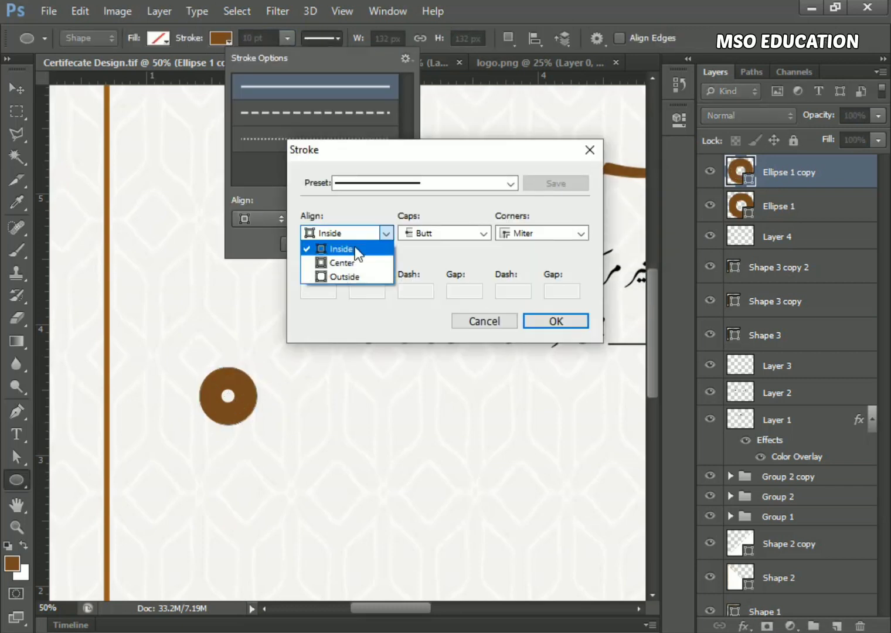
left_click(337, 276)
left_click(536, 323)
Step: Scale the outer ring down concentrically around the small ring and set its stroke to 7 pt
left_click(13, 91)
left_click_drag(276, 443, 257, 439)
key("Return")
left_click(17, 480)
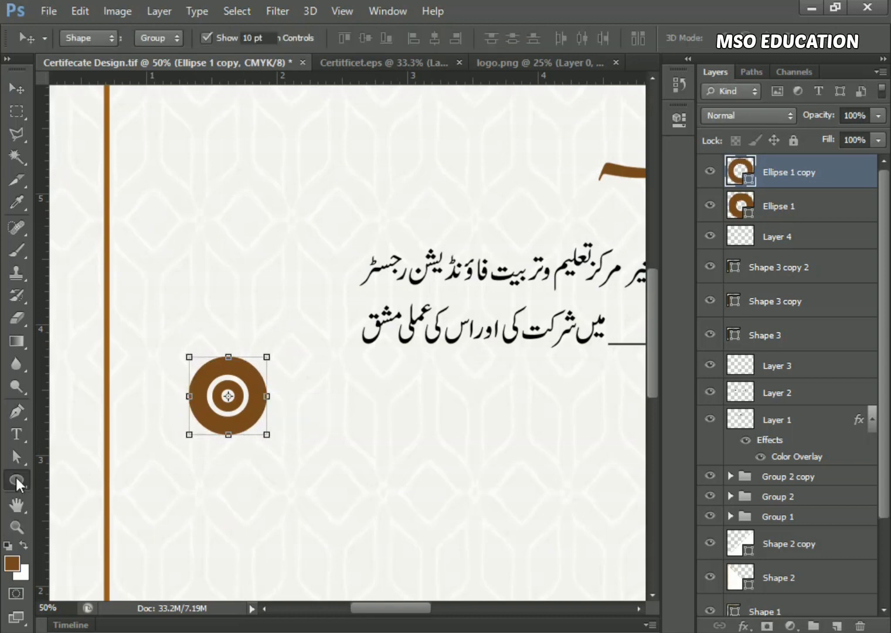
left_click(258, 38)
type("7")
key("Return")
key("v")
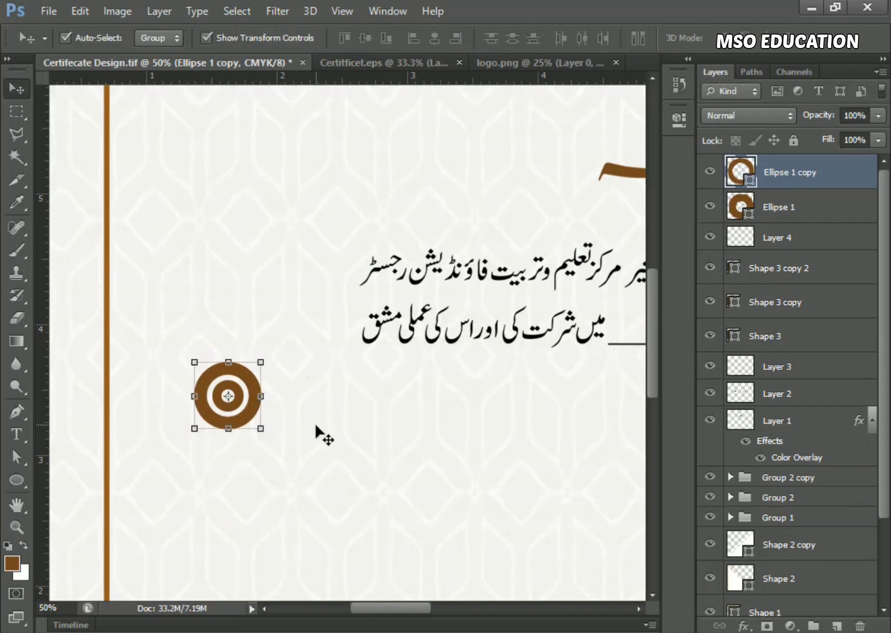
Step: Shrink the outer ring slightly more to about 88 px, leaving a thin gap around the inner ring
key("ctrl+plus")
key("ctrl+plus")
left_click_drag(112, 439, 205, 402)
left_click_drag(271, 472, 262, 470)
key("Return")
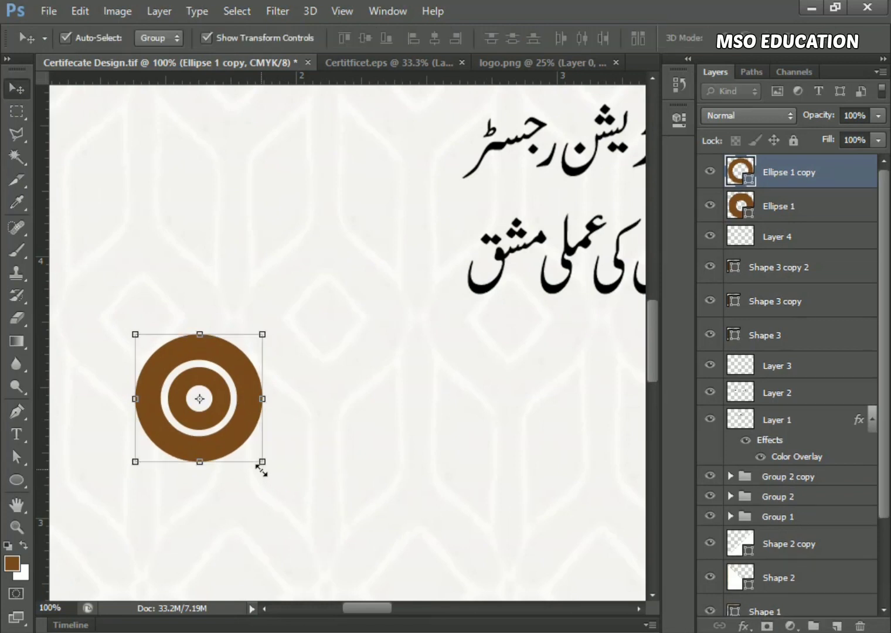
left_click(14, 483)
key("v")
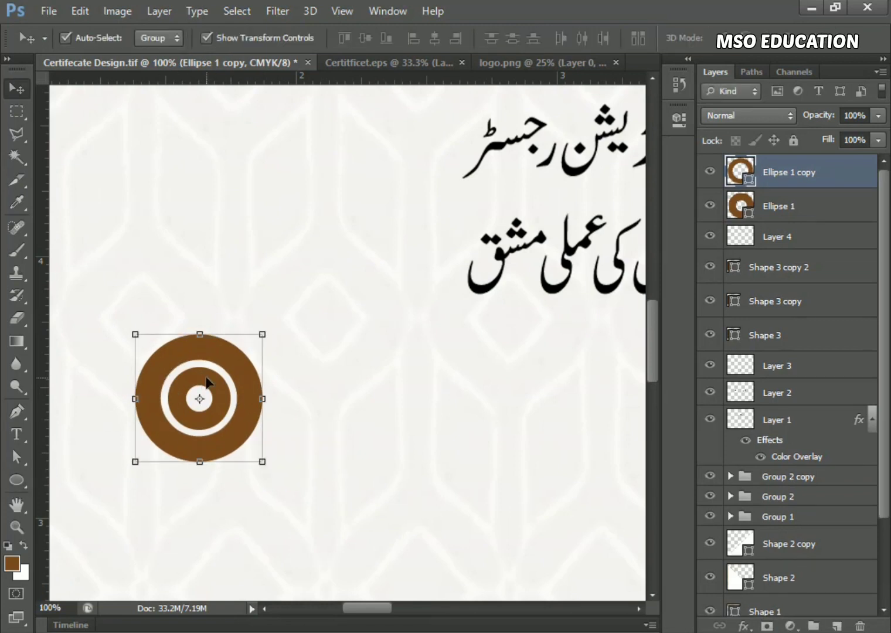
Step: Fill the inner ring with the same brown as its stroke to make a solid disc
left_click(784, 204)
key("u")
left_click(161, 40)
left_click(76, 124)
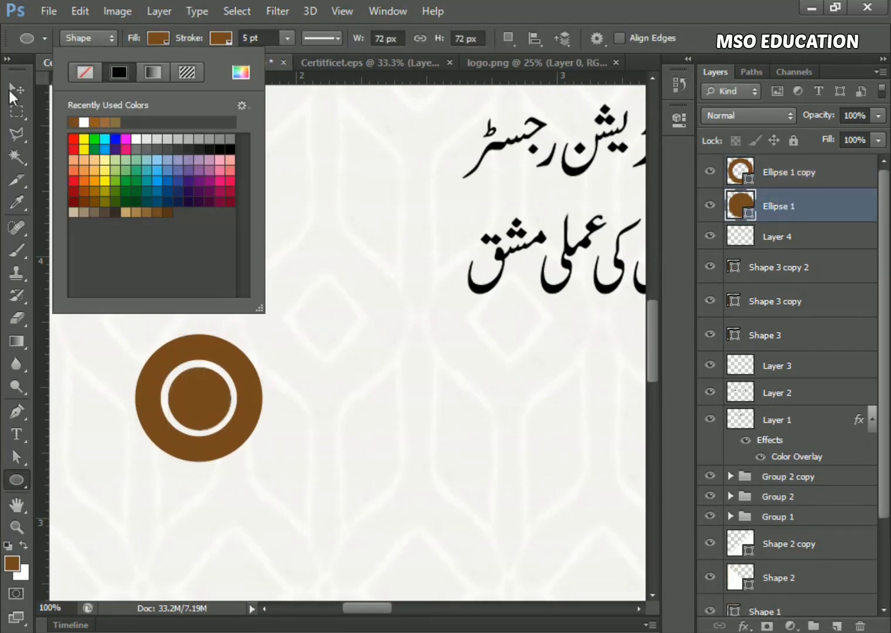
left_click(11, 90)
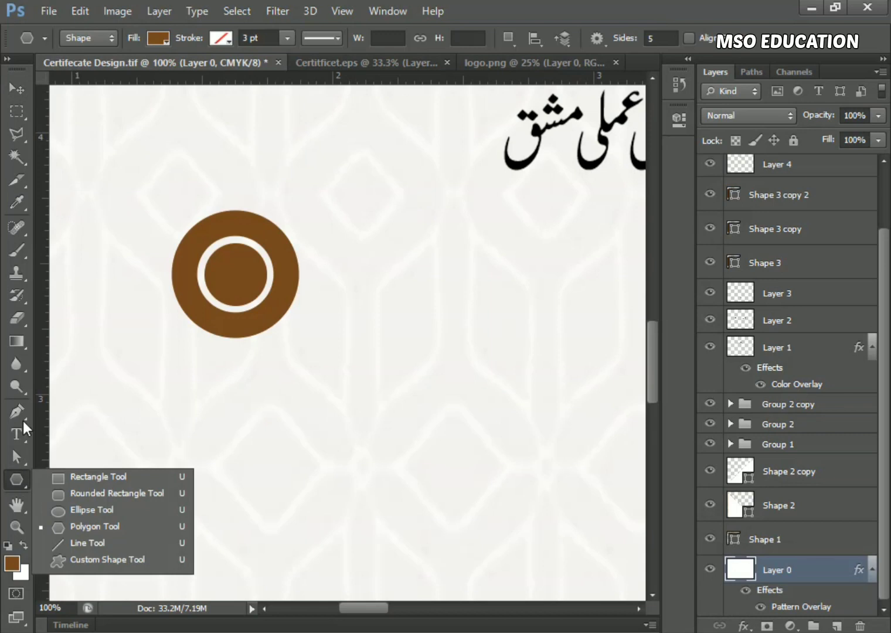
Step: Draw a brown upright rectangle about 67 by 172 px below the medallion with the Pen tool and level its top edge
left_click(16, 412)
left_click(66, 414)
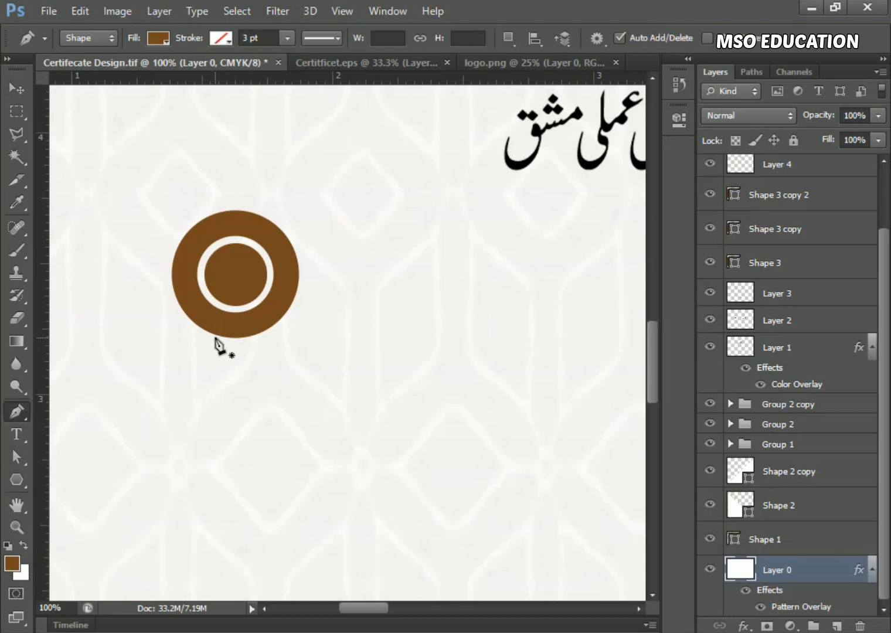
left_click(213, 387)
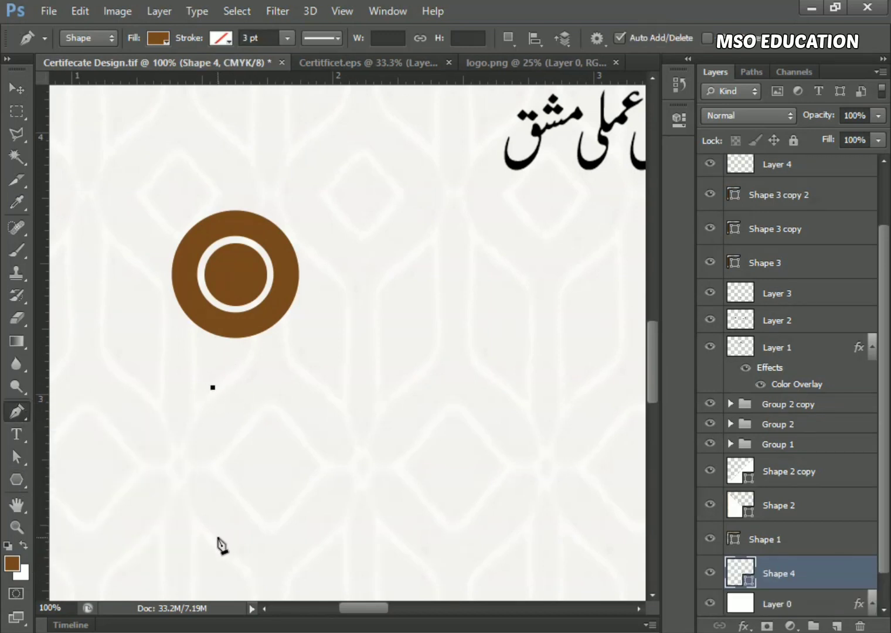
left_click(213, 537)
left_click(154, 537)
left_click(154, 390)
left_click(213, 387)
key("a")
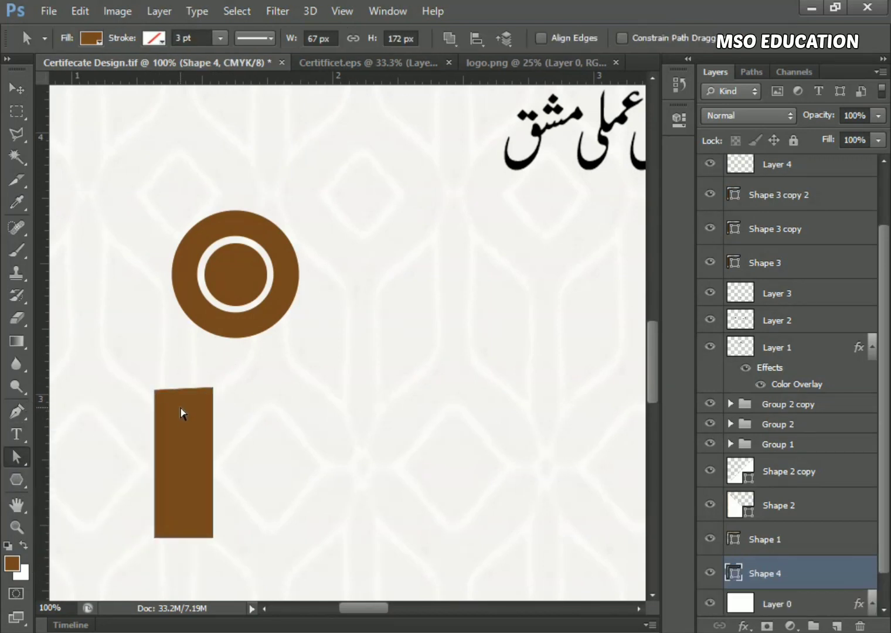
key("Up")
key("Up")
key("Up")
Step: Add an anchor point at the middle of the rectangle's bottom edge and pull it upward into a notch
right_click(184, 538)
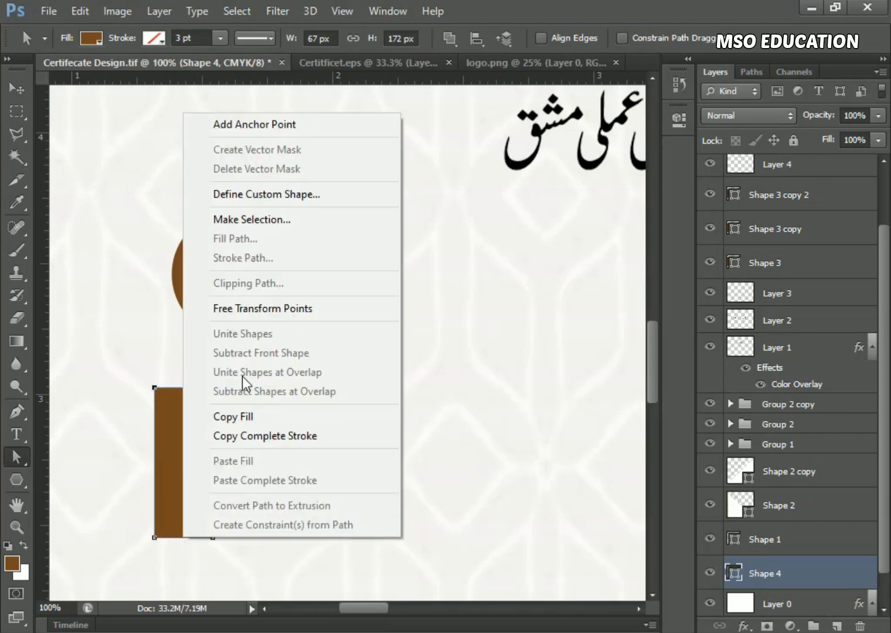
left_click(272, 124)
key("ctrl+plus")
key("ctrl+plus")
left_click_drag(169, 536, 405, 364)
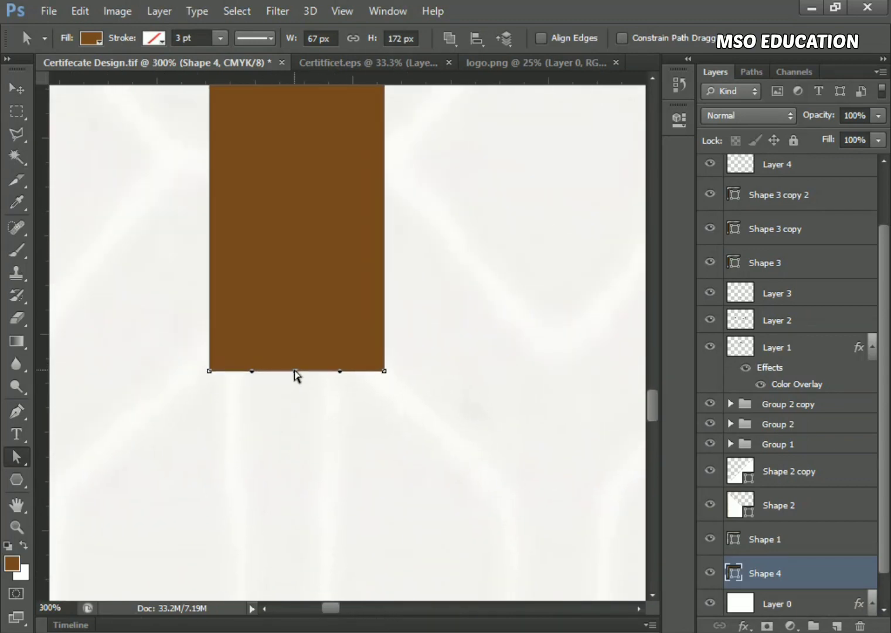
left_click_drag(296, 371, 294, 295)
Step: Convert the notch's curved anchor point to a sharp corner to form a swallowtail ribbon end
right_click(27, 474)
right_click(20, 412)
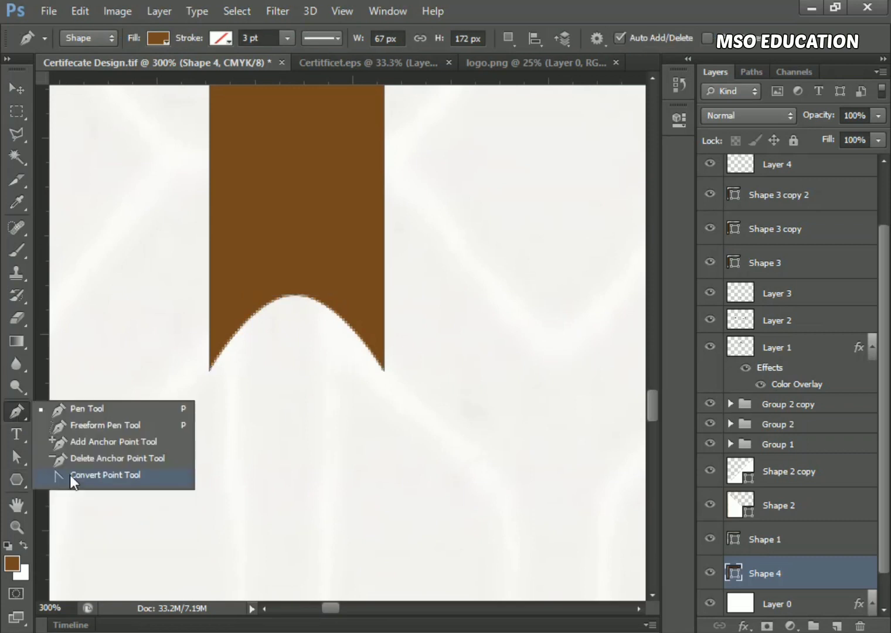
left_click(70, 476)
left_click(295, 296)
left_click(17, 88)
key("ctrl+minus")
key("ctrl+minus")
key("ctrl+minus")
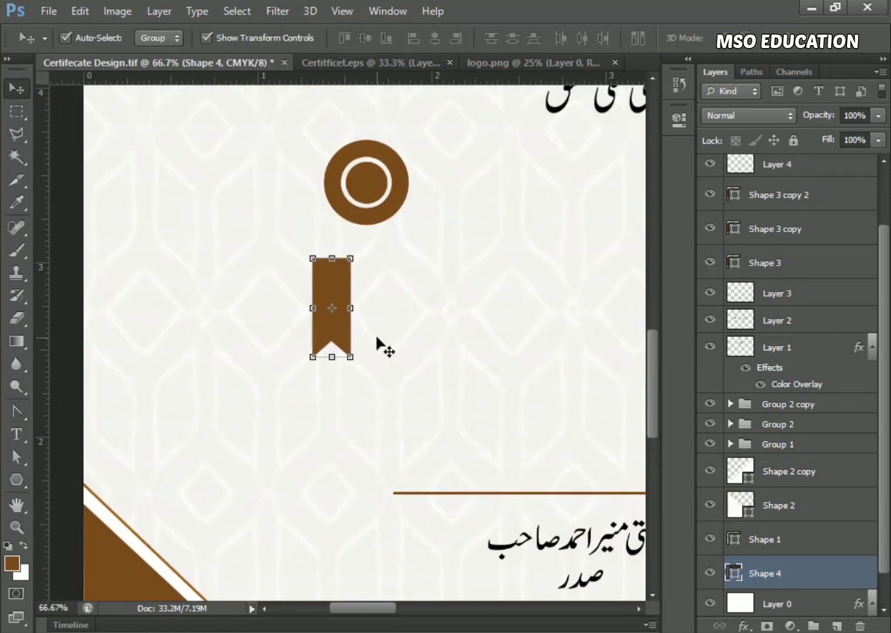
Step: Tilt the ribbon outward beneath the left side of the medallion and scale it to about 89%
key("ctrl+plus")
key("ctrl+plus")
key("ctrl+minus")
left_click_drag(332, 333, 283, 320)
key("Return")
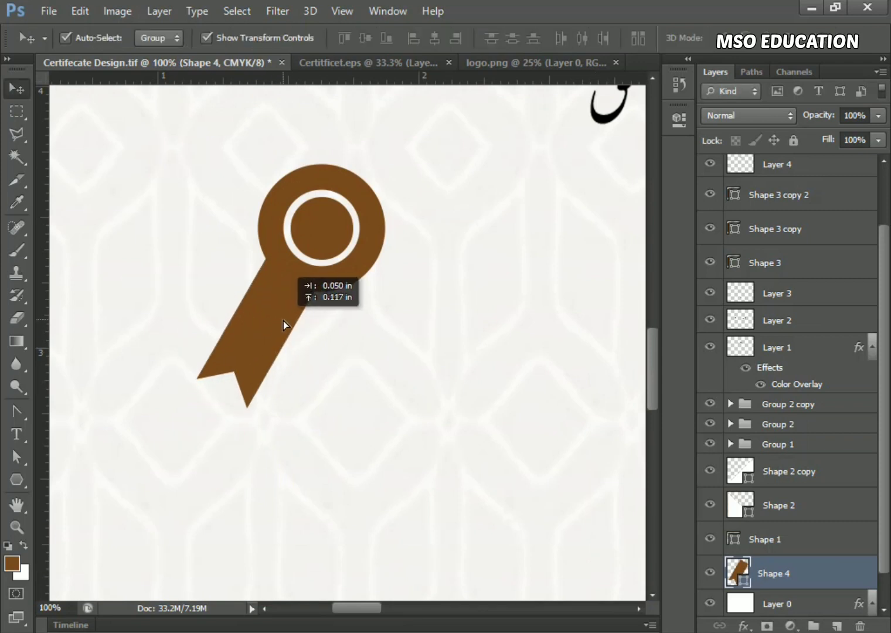
key("ctrl+t")
left_click_drag(323, 417, 311, 405)
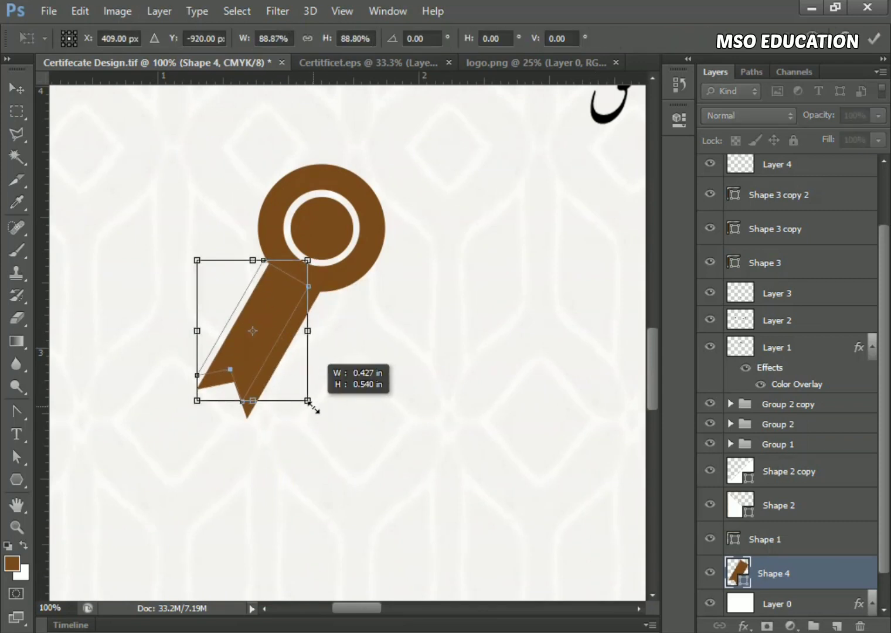
key("Return")
Step: Duplicate the tilted ribbon and flip the copy horizontally
left_click_drag(282, 360, 347, 318)
left_click(80, 10)
mouse_move(219, 352)
left_click(394, 521)
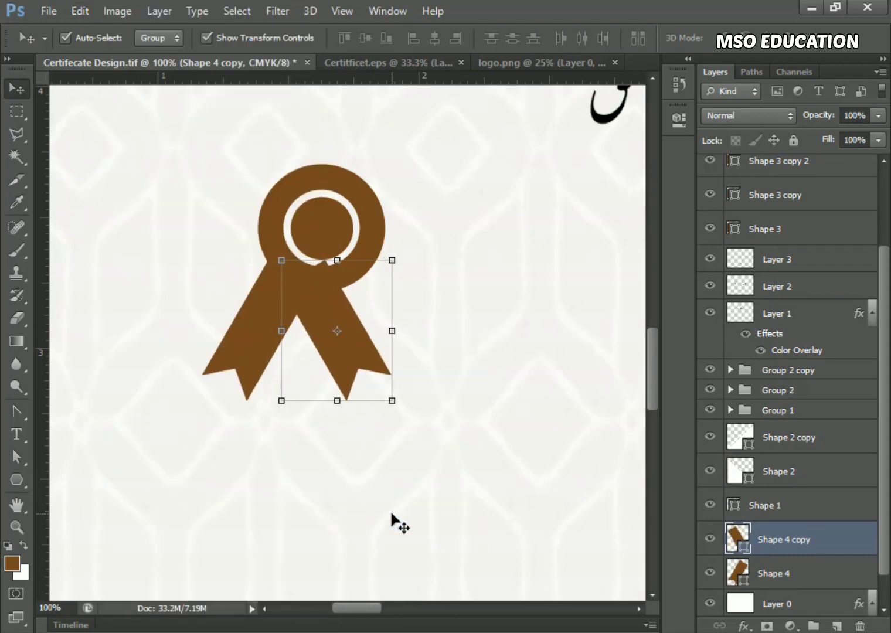
Step: Shift the mirrored ribbon to the right under the medallion and rotate it to hang more upright
key("shift+Right")
key("shift+Right")
key("shift+Right")
key("shift+Right")
key("shift+Right")
key("shift+Right")
key("shift+Right")
key("shift+Right")
left_click_drag(384, 330, 346, 268)
left_click_drag(442, 412, 403, 432)
key("Return")
Step: Move the left ribbon further under the medallion and rotate it to match the right ribbon's steeper angle
left_click(242, 343)
left_click_drag(256, 330, 302, 283)
left_click_drag(190, 424, 212, 439)
key("Return")
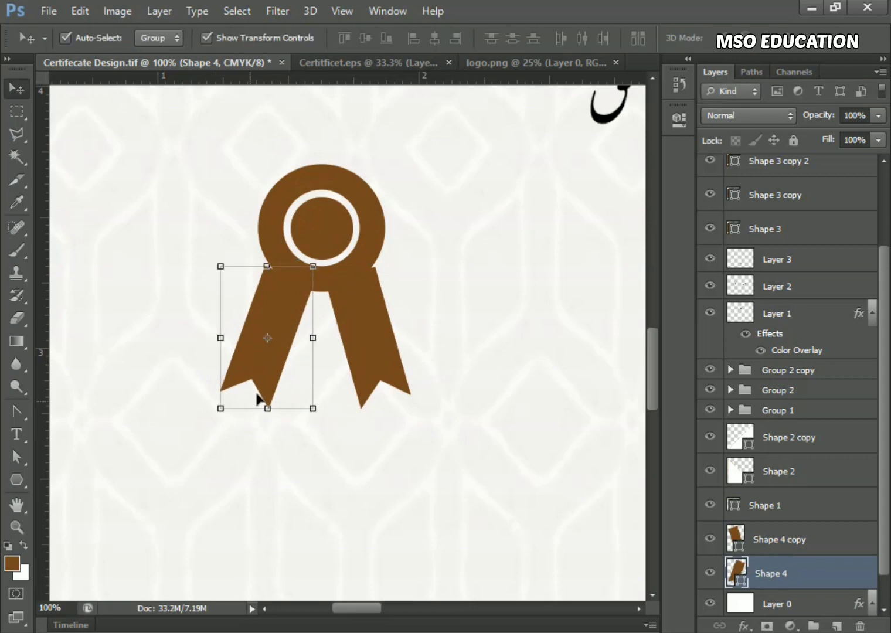
Step: Select both ribbons, scale them down together and centre them beneath the medallion
left_click(381, 376, "shift")
left_click_drag(410, 410, 376, 384)
left_click_drag(369, 364, 391, 369)
left_click_drag(326, 391, 326, 410)
key("Return")
left_click(643, 543)
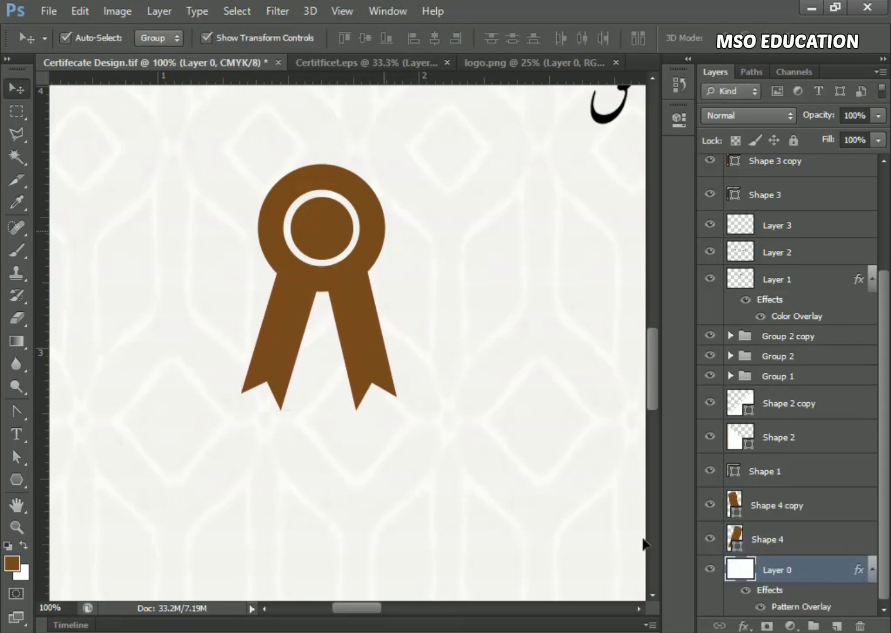
Step: Duplicate the outer ring, stack the copy below the inner disc's layer and give it a white fill and stroke
left_click(313, 193)
left_click_drag(785, 172, 836, 626)
left_click_drag(799, 249, 799, 256)
left_click(16, 480)
left_click(157, 38)
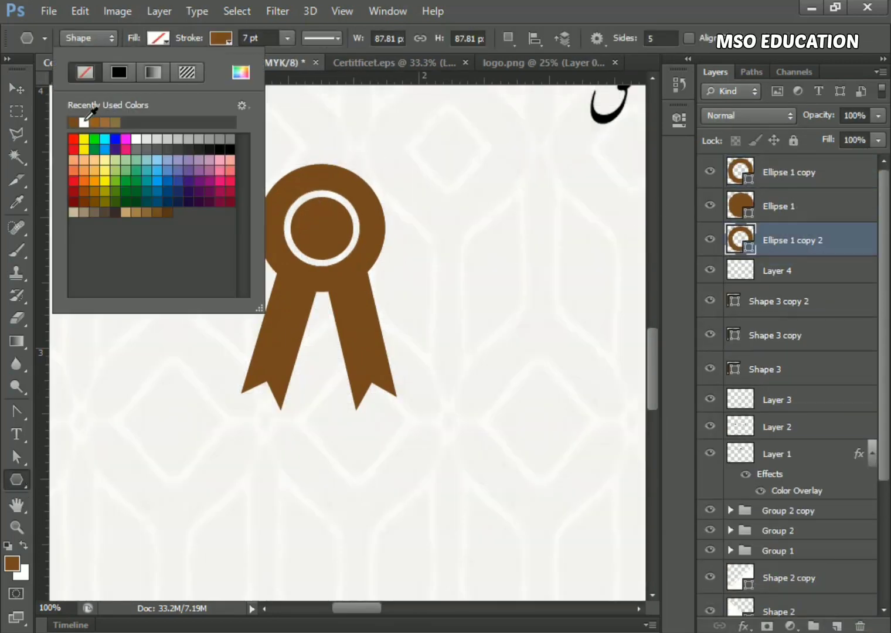
left_click(84, 121)
left_click(220, 38)
left_click(137, 123)
Step: Enlarge the white circle concentrically to about 103 px, forming a thin rim around the medallion
key("v")
left_click_drag(385, 293, 399, 307)
key("Return")
Step: Recolour the white circle's fill and stroke with the off-white sampled from the certificate background
left_click(16, 480)
left_click(157, 37)
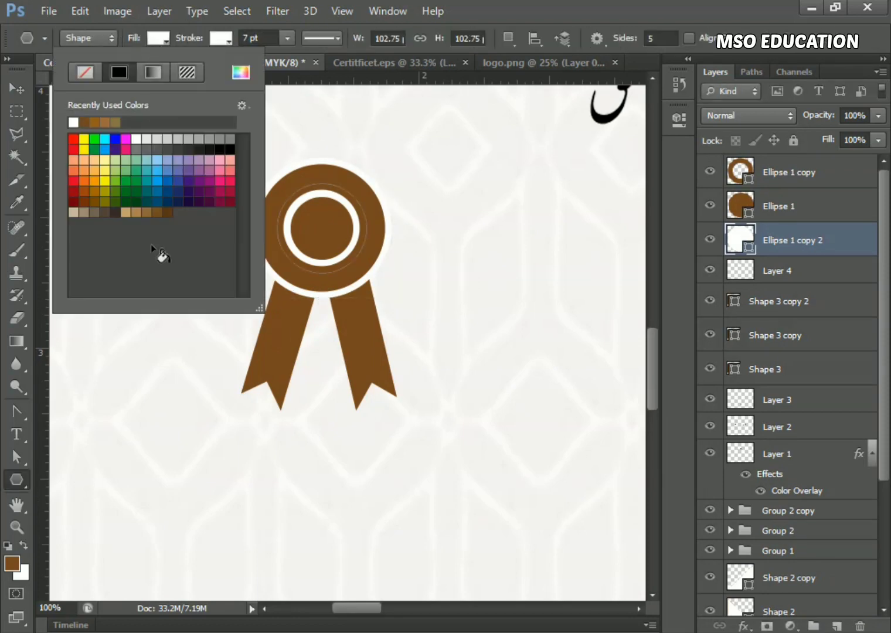
left_click(241, 72)
left_click(743, 263)
left_click(226, 38)
left_click(241, 72)
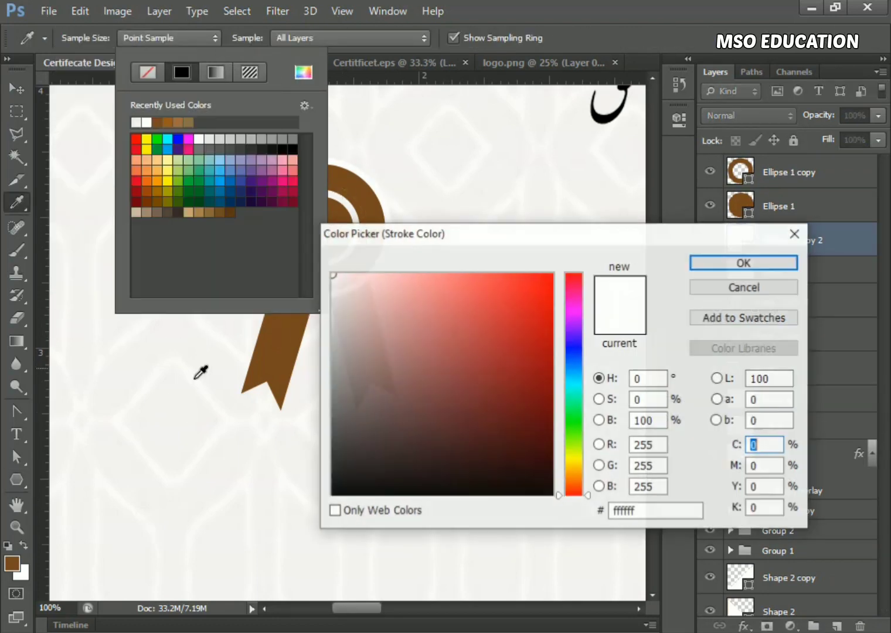
left_click(240, 394)
left_click(740, 262)
Step: Group the three medallion circle layers and move both ribbon layers into that group
key("v")
left_click(788, 174, "shift")
key("ctrl+g")
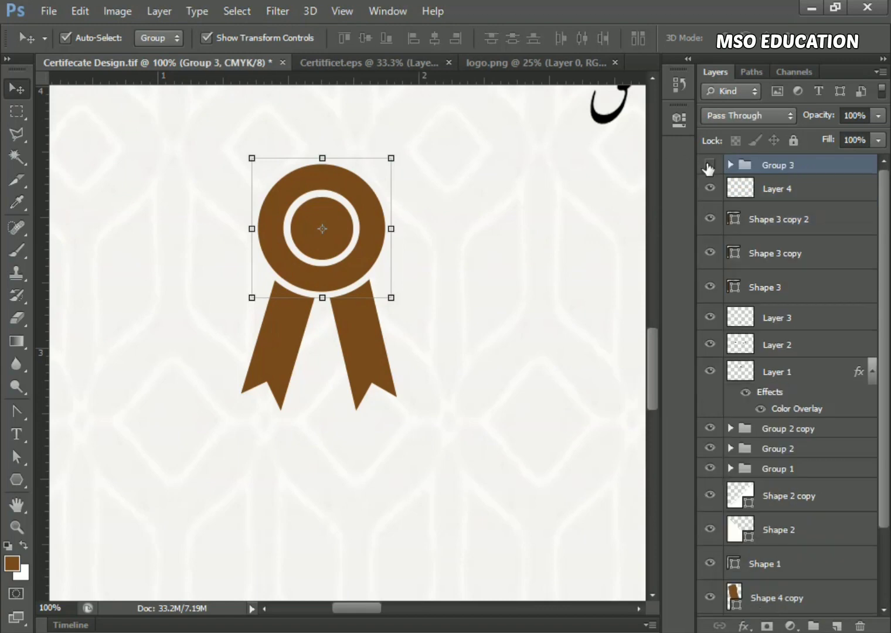
left_click(774, 597)
scroll(774, 586, "down", 2)
left_click(732, 567, "shift")
left_click_drag(732, 566, 786, 179)
left_click_drag(712, 165, 710, 173)
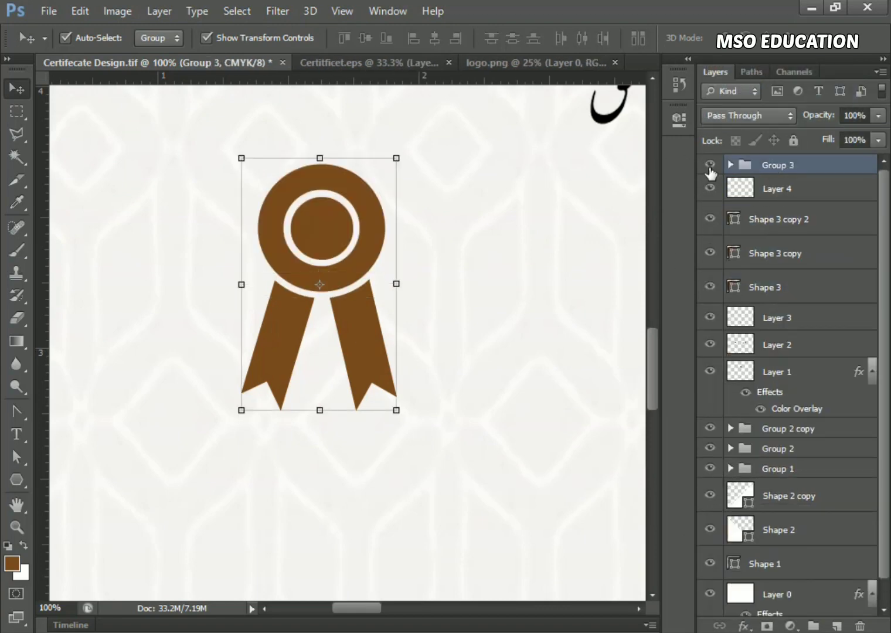
key("ctrl+minus")
key("ctrl+minus")
key("ctrl+minus")
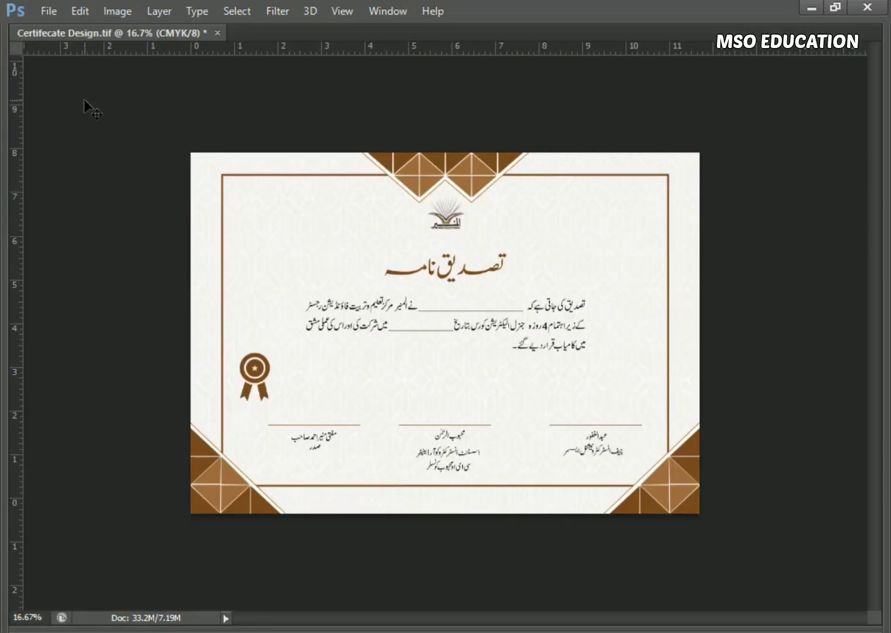
key("ctrl+plus")
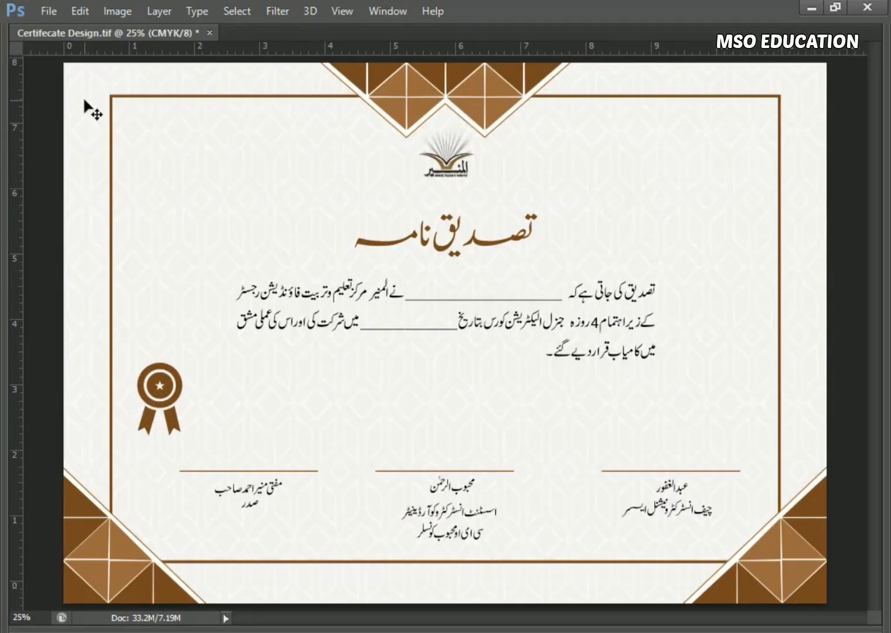